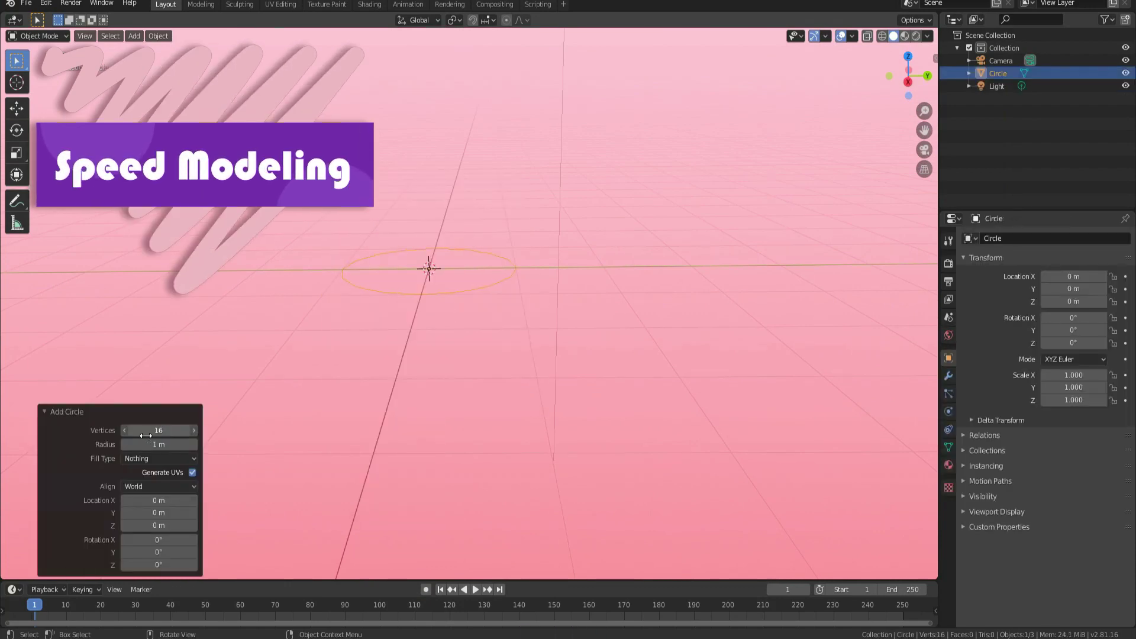
- Set the circle to 17 vertices, fill it, and extrude it upward into a thin disc with the top scaled to 0.881
left_click_drag(146, 435, 152, 436)
key("Tab")
mouse_move(390, 260)
middle_mouse_down()
mouse_move(401, 320)
mouse_move(409, 266)
middle_mouse_up()
key("f")
key("KP_3")
key("e")
left_click(524, 390)
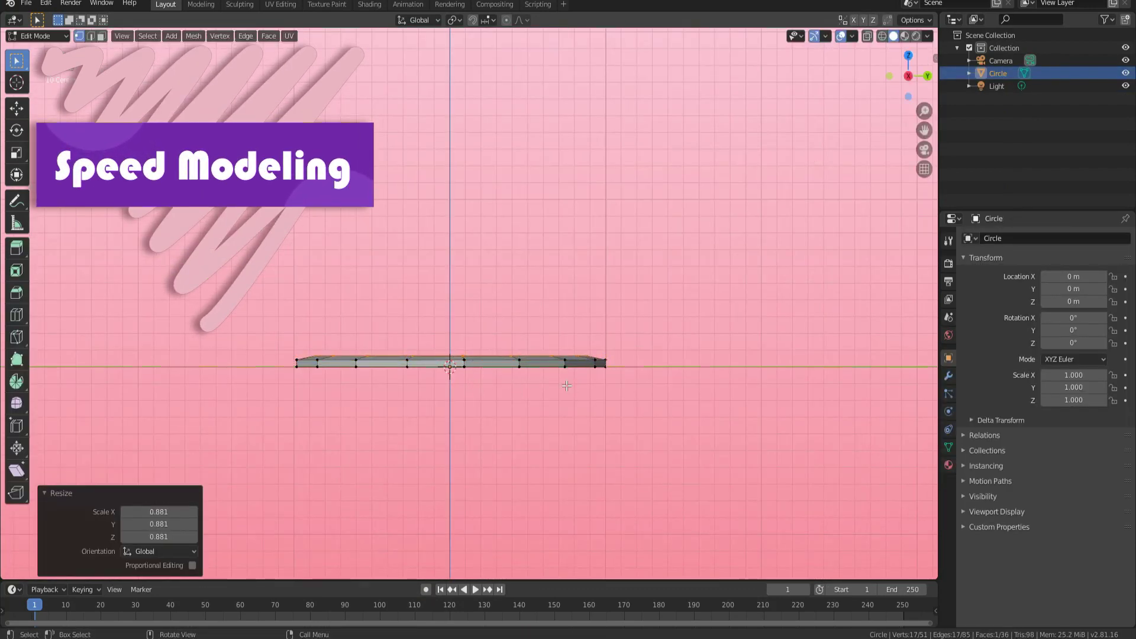
- Extrude the disc's lower rim loop downward and scale it inward to form a tapered underside
left_click(521, 367, "alt")
key("e")
left_click(441, 420)
key("s")
middle_click_drag(479, 409, 505, 441)
- Inset the disc's top face and scale it to 0.816
key("3")
key("i")
key("s")
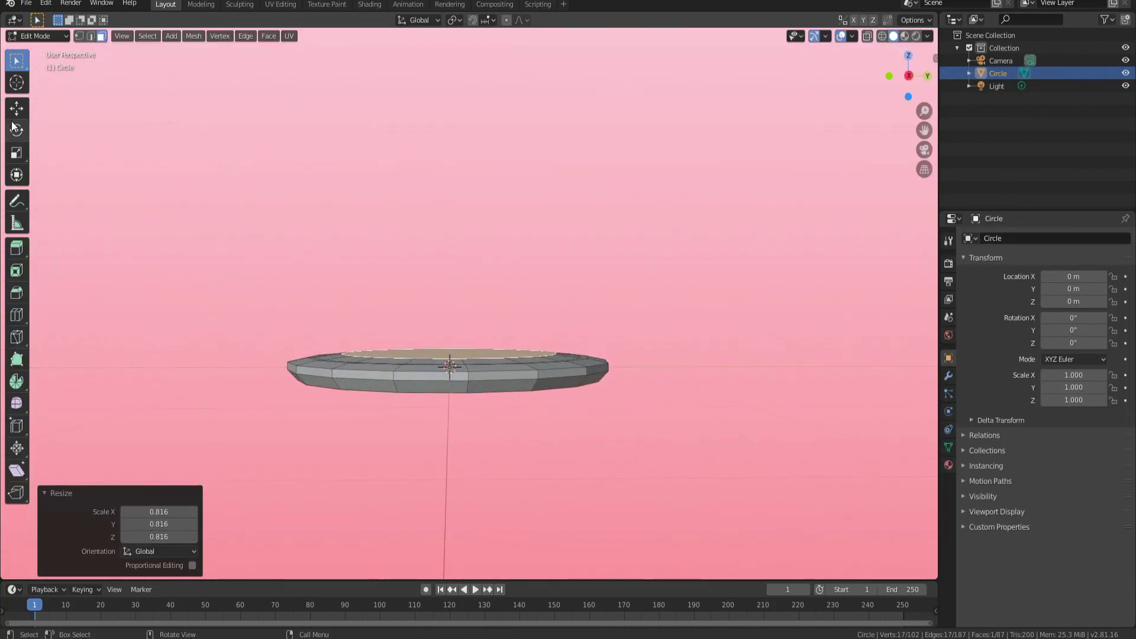
- Move one vertex of the top inner ring slightly using smooth proportional editing with a 0.26 influence size
left_click(16, 109)
key("alt+a")
middle_click_drag(449, 266, 497, 284)
key("1")
key("KP_3")
key("KP_7")
left_click(607, 261)
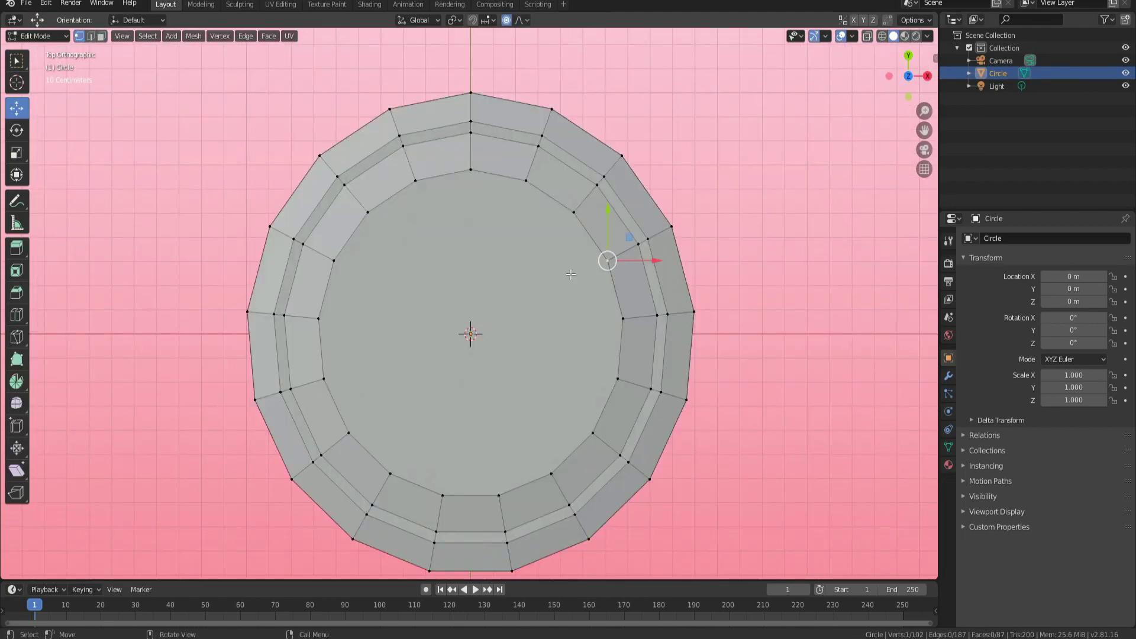
middle_click_drag(571, 274, 557, 148)
key("g")
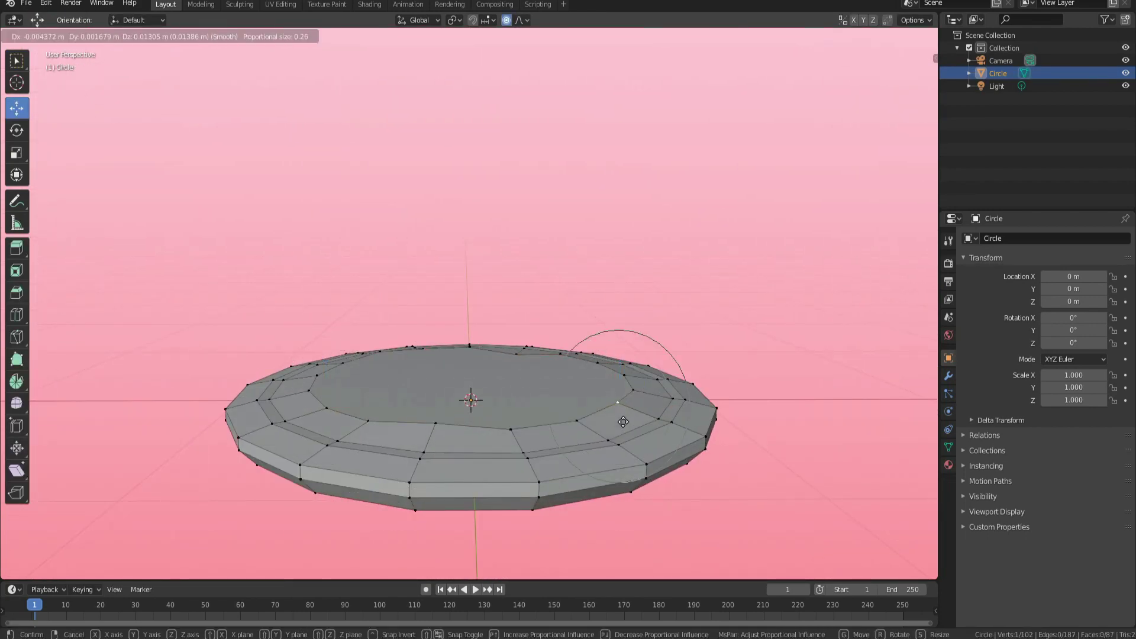
left_click(624, 422)
key("Tab")
key("Tab")
- Move individual vertices around the disc's top and rim to make its outline irregular
left_click(17, 61)
key("g")
left_click(291, 421)
middle_click_drag(367, 332, 414, 415)
left_click_drag(613, 406, 632, 426)
key("g")
middle_click_drag(615, 409, 436, 439)
key("g")
key("g")
key("Tab")
key("Tab")
- Subdivide the edge loop around the top face and shift one of its front vertices
left_click(472, 471, "alt")
right_click(471, 415)
middle_click_drag(468, 503, 461, 390)
left_click(459, 384)
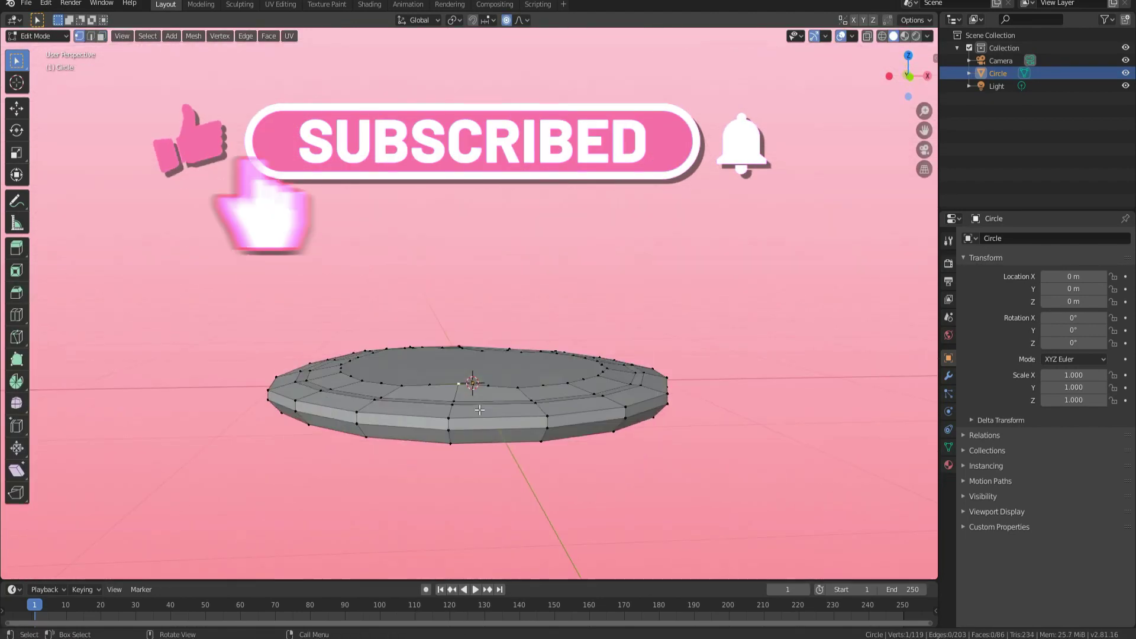
key("g")
left_click(480, 405)
middle_click_drag(520, 367, 520, 461)
- Scale the whole disc along Z to 1.290 to thicken it
key("Tab")
middle_click_drag(527, 503, 731, 367)
key("s")
key("z")
left_click(529, 400)
key("Tab")
right_click(414, 368)
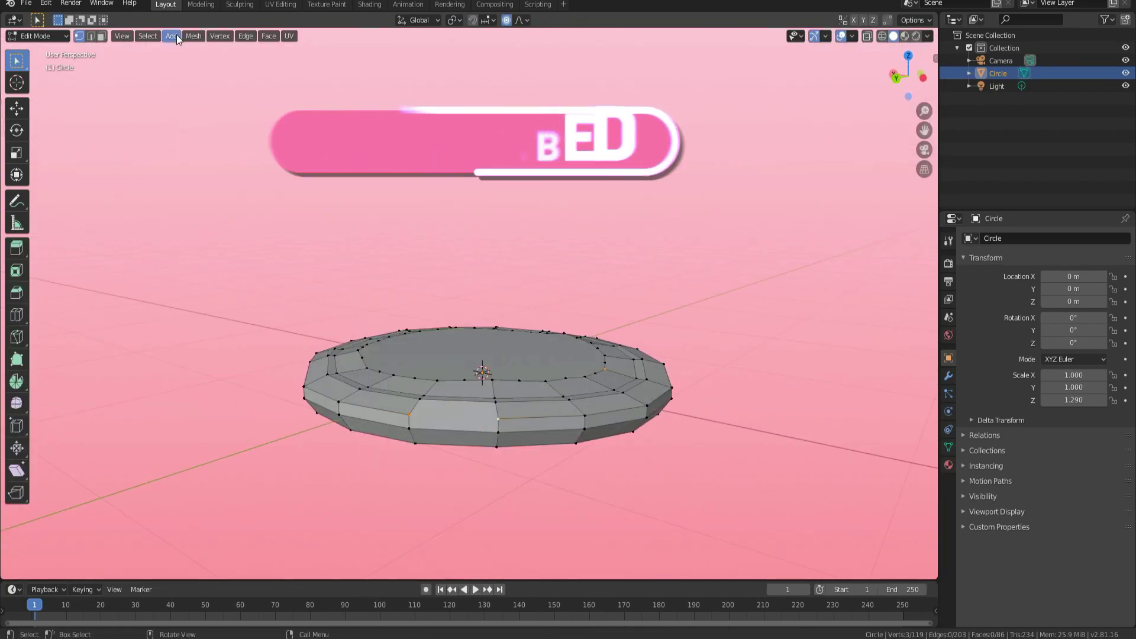
left_click(220, 36)
key("Tab")
key("Tab")
scroll(487, 473, "up", 2)
key("3")
key("x")
scroll(667, 507, "down", 2)
middle_click_drag(284, 414, 271, 361)
scroll(270, 361, "up", 2)
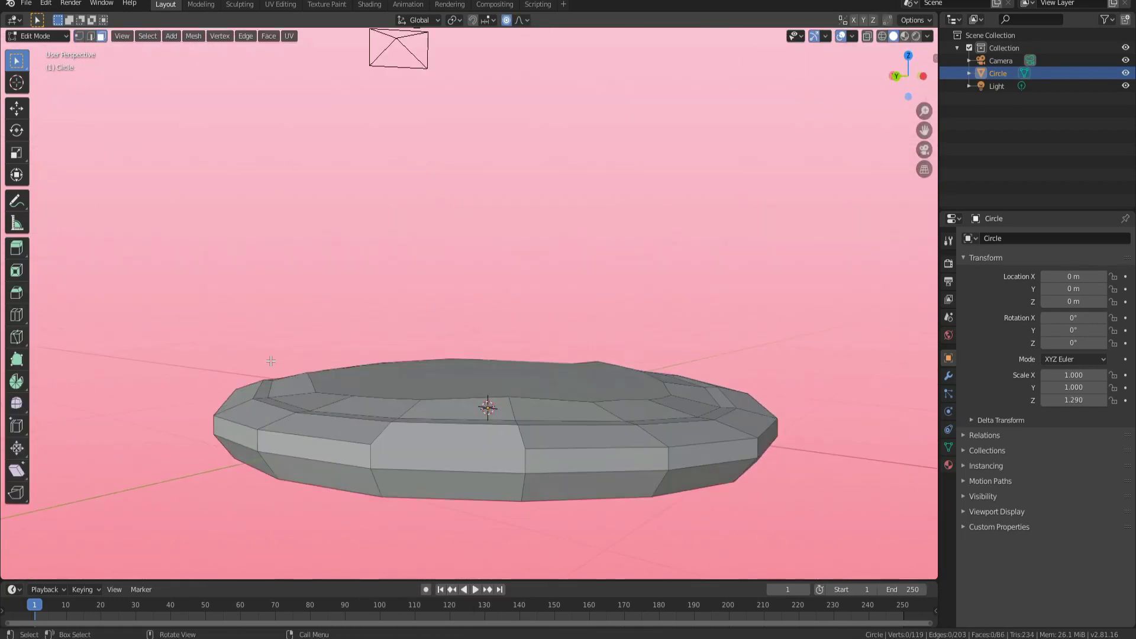
key("2")
left_click(596, 448)
left_click(245, 37)
key("Tab")
key("Tab")
middle_click_drag(533, 473, 503, 533)
key("1")
left_click(406, 512)
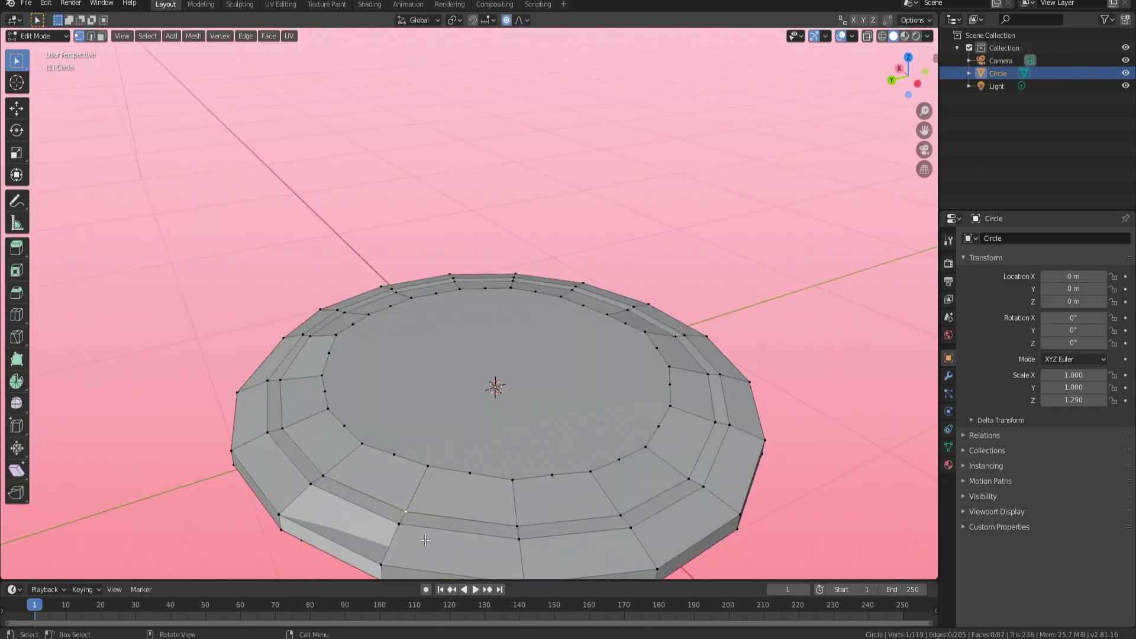
- Add a UV sphere with 7 segments and raise it about 1.32 m above the disc
key("Tab")
middle_click_drag(425, 541, 523, 468)
scroll(523, 468, "down", 2)
key("shift+a")
left_click(495, 387)
left_click_drag(158, 433, 119, 434)
left_click(16, 109)
left_click_drag(496, 405, 496, 225)
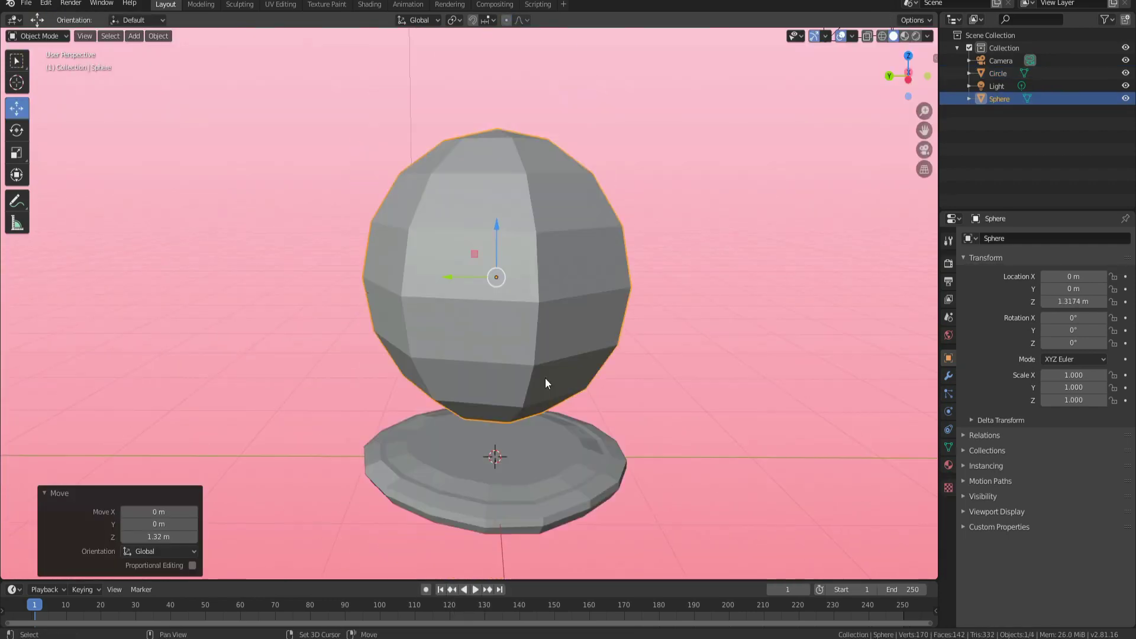
- Reduce the sphere's mesh to its upper cap and scale this small dome to 0.164
key("Tab")
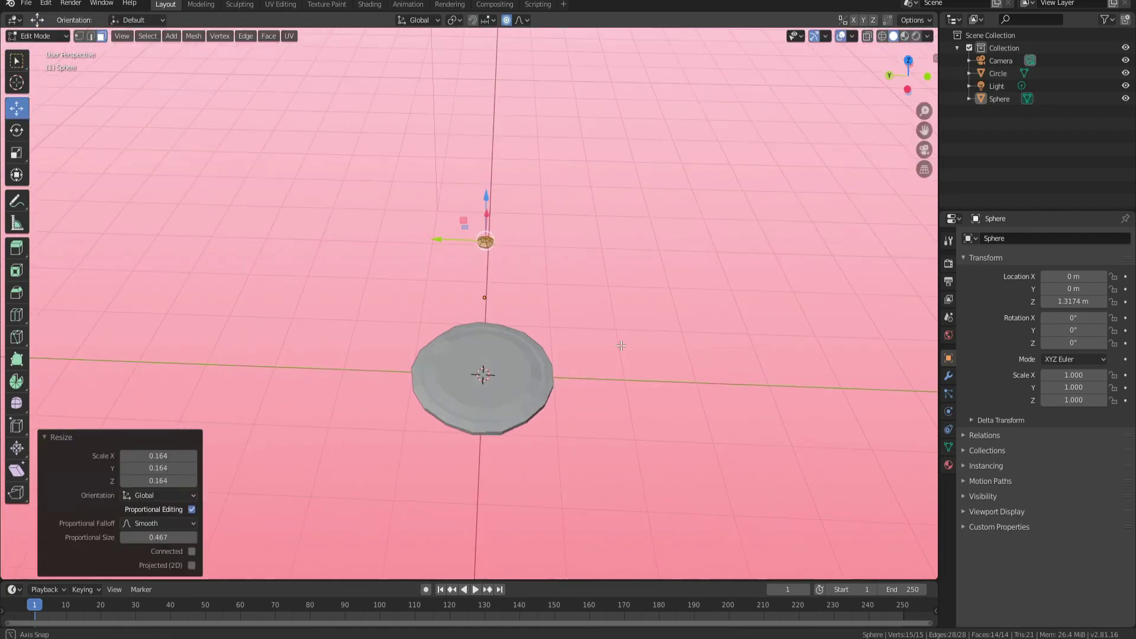
mouse_move(586, 195)
middle_mouse_down()
mouse_move(592, 177)
mouse_move(595, 194)
middle_mouse_up()
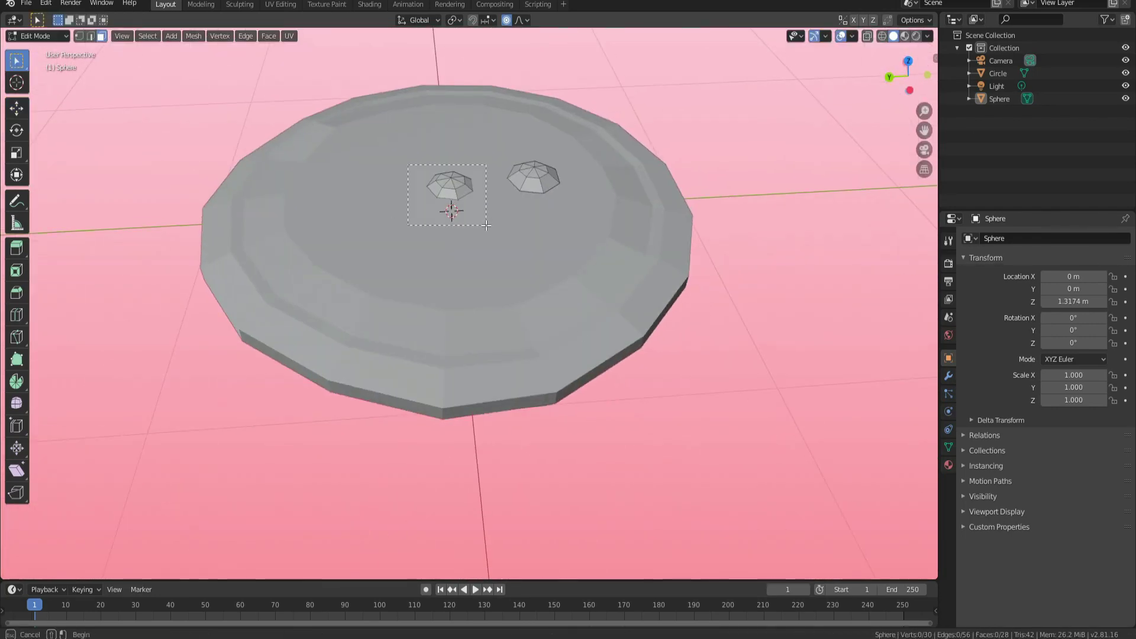
- Try to duplicate a dome about 0.61 m along Y across the disc, and undo the copy
key("shift+d")
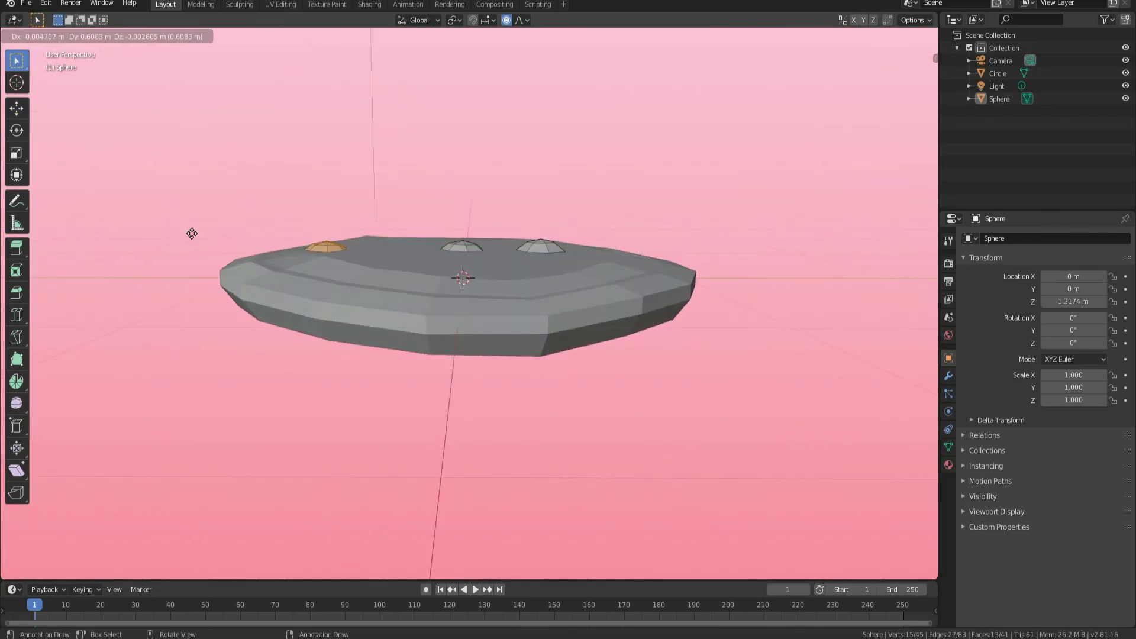
left_click(191, 233)
key("KP_7")
key("ctrl+z")
key("ctrl+z")
- Duplicate the dome repeatedly so that nine domes are scattered across the disc's top
key("shift+d")
key("y")
left_click(577, 261)
left_click(16, 109)
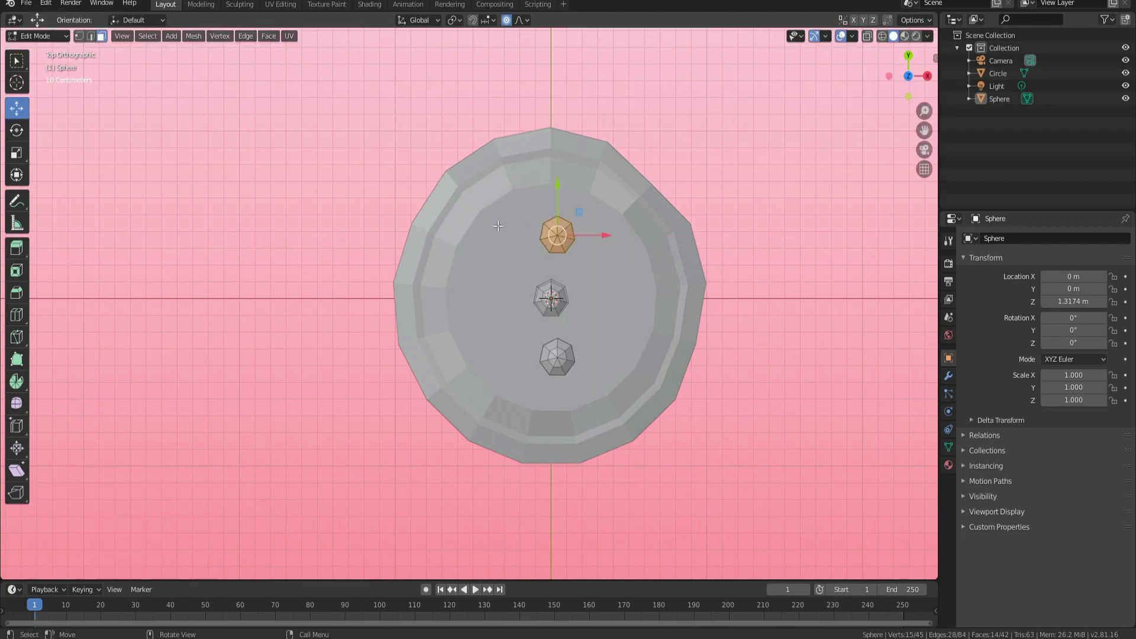
key("shift+d")
left_click(500, 253)
key("shift+d")
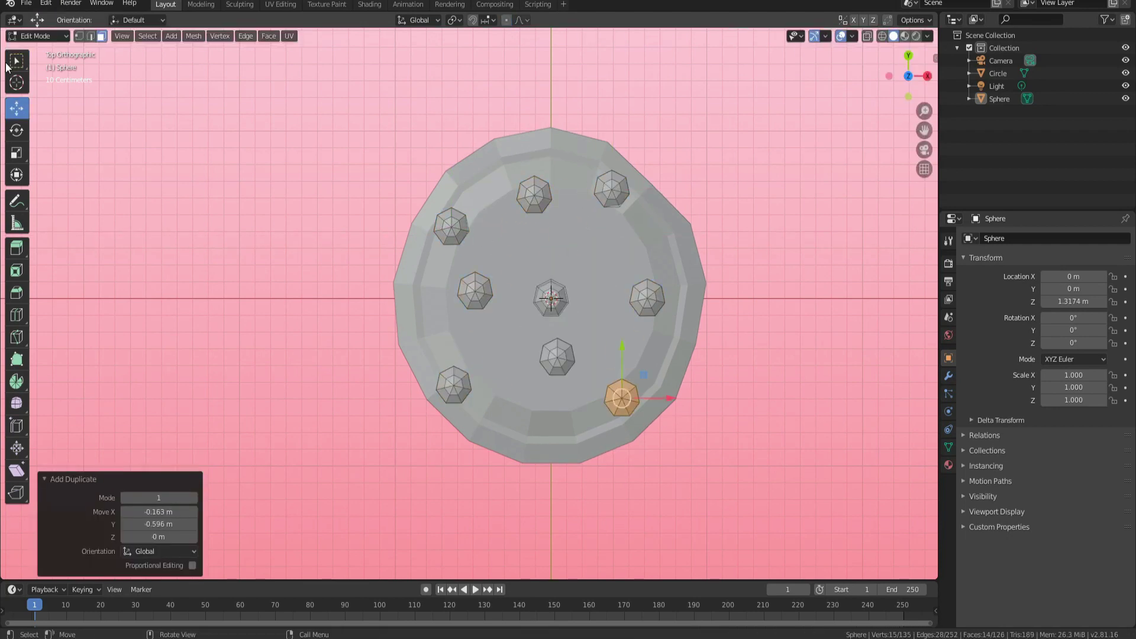
- Move the middle dome away from the disc's centre
middle_click_drag(551, 248, 568, 189)
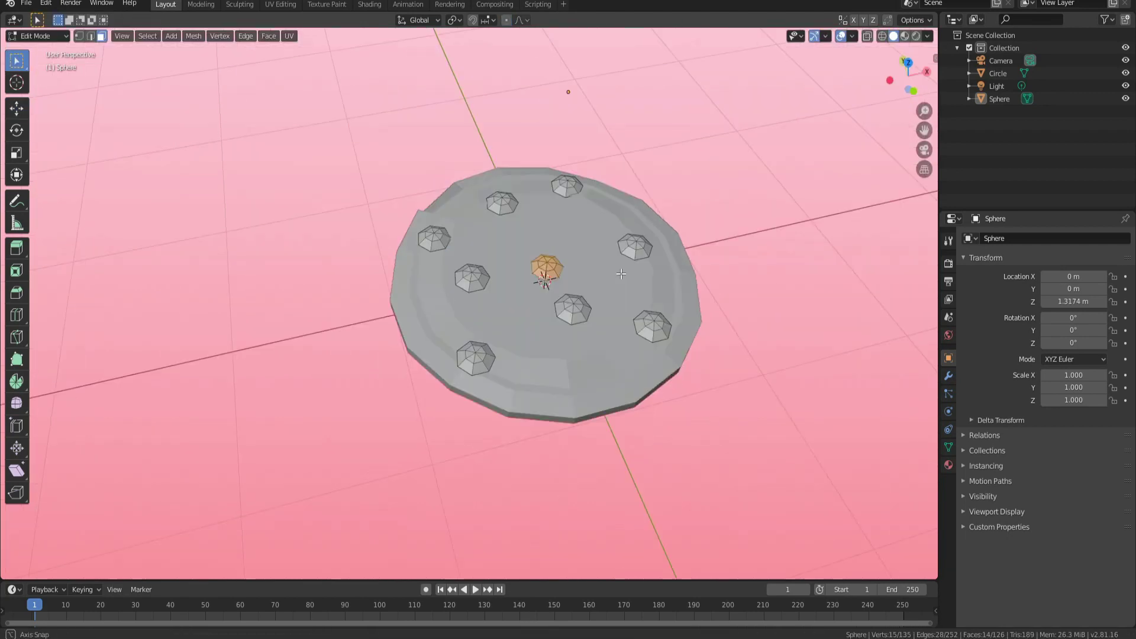
key("g")
middle_click_drag(556, 236, 568, 331)
- Lower the floating front domes along Z, by about 0.02 m, so they sit on the disc's surface
key("KP_3")
key("alt+a")
middle_click_drag(346, 280, 292, 213)
left_click(287, 231)
left_click_drag(422, 312, 559, 403)
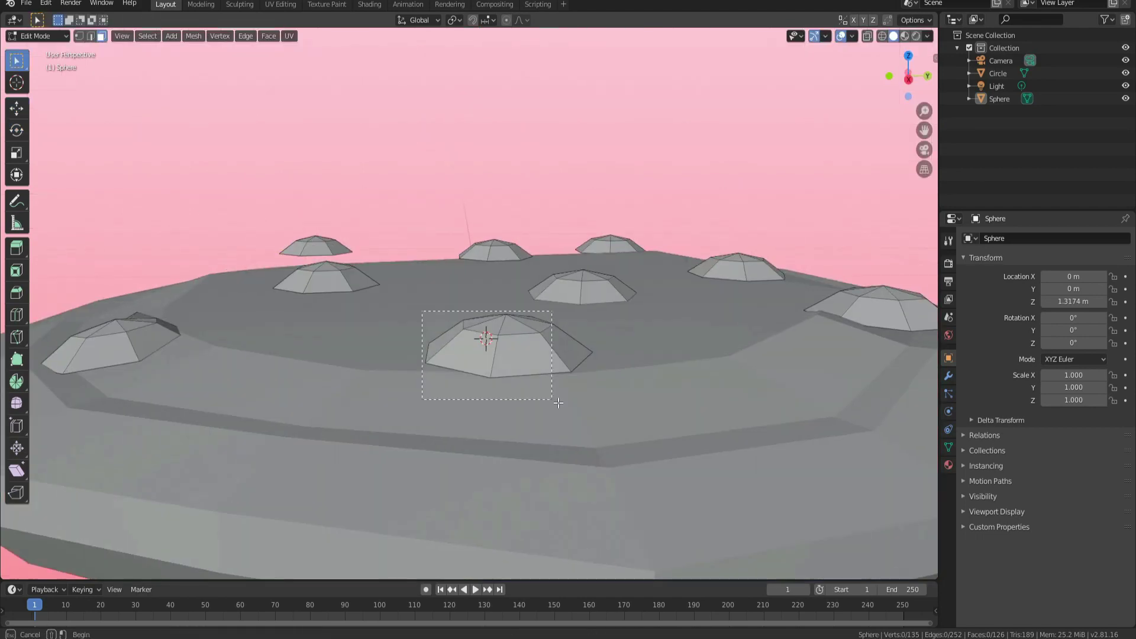
key("KP_3")
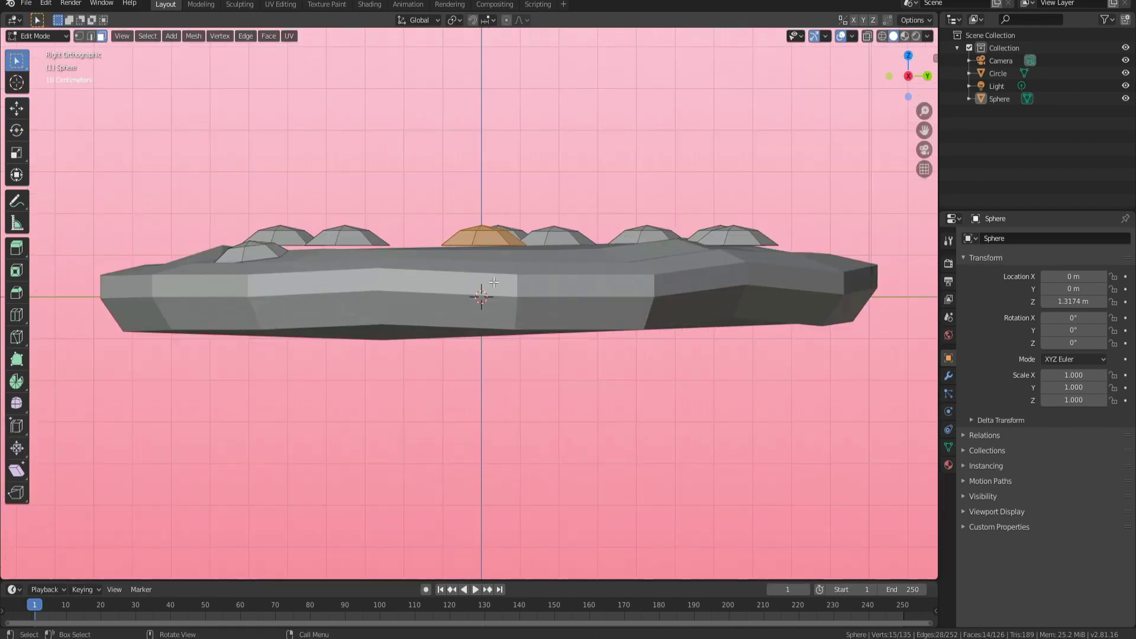
left_click_drag(346, 201, 346, 205)
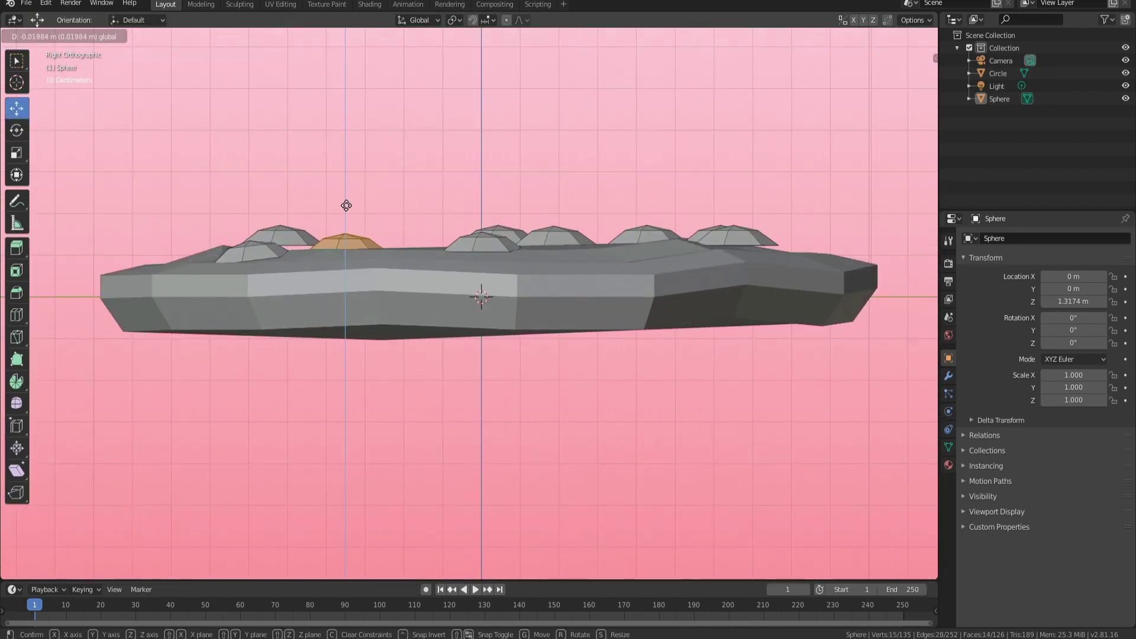
left_click(346, 206)
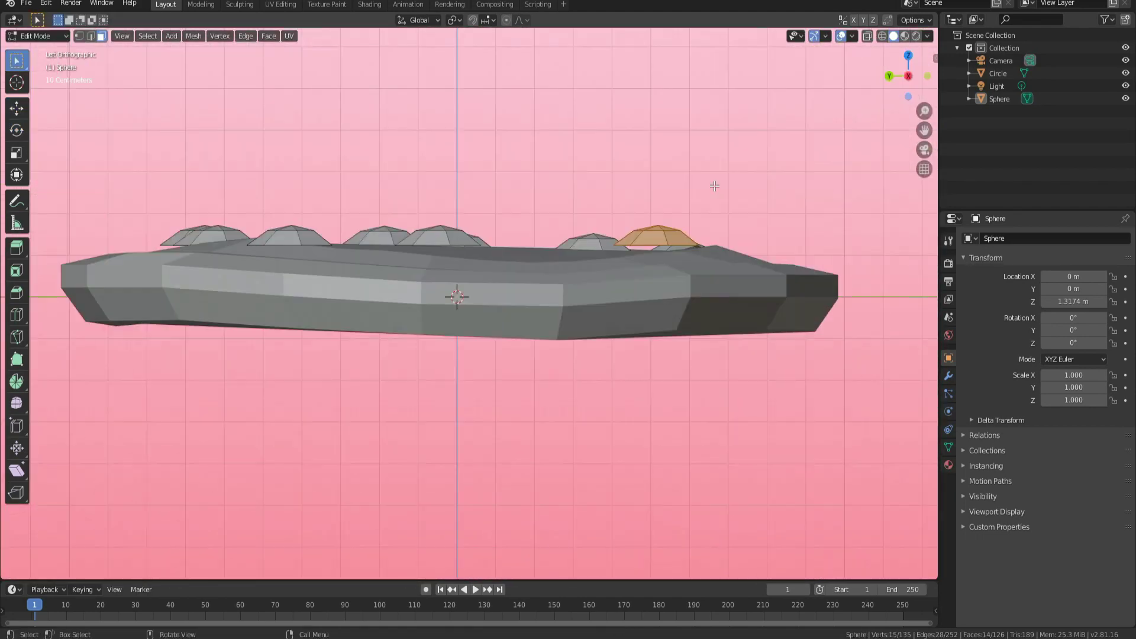
- Lower another dome near the disc's edge along Z by about 0.05 m onto the surface
key("g")
key("z")
left_click(665, 219)
middle_click_drag(666, 219, 598, 349)
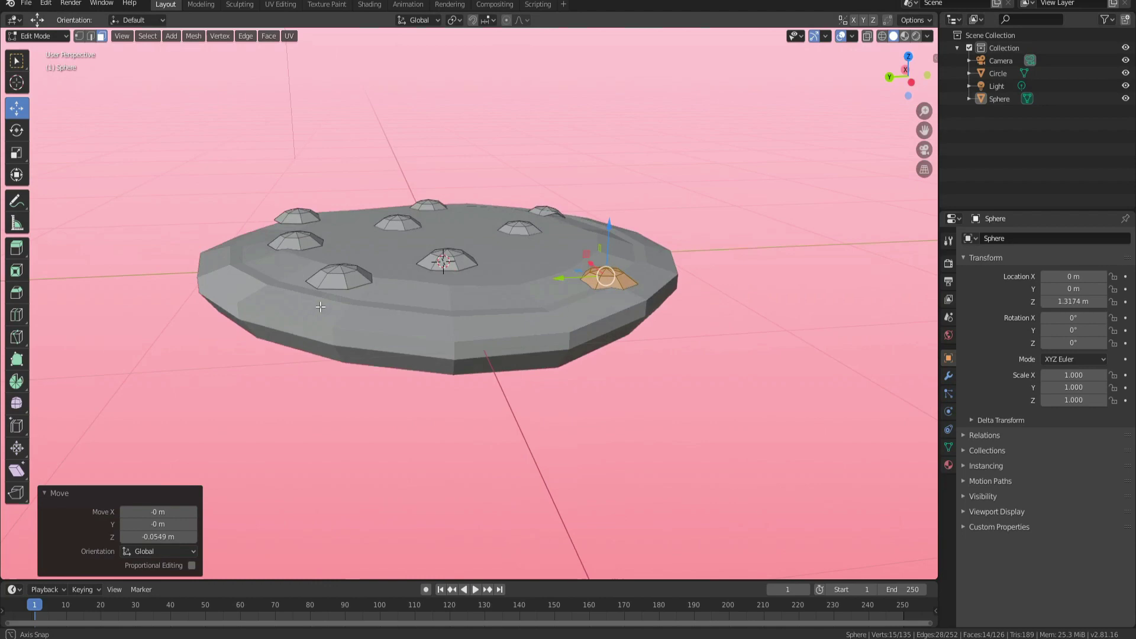
- Rotate a dome near the disc's edge so it follows the slope of the rim
left_click(17, 61)
left_click_drag(319, 296, 414, 370)
middle_click_drag(436, 385, 426, 266)
left_click(16, 130)
left_click_drag(331, 181, 312, 198)
left_click(16, 108)
left_click(17, 61)
left_click(17, 130)
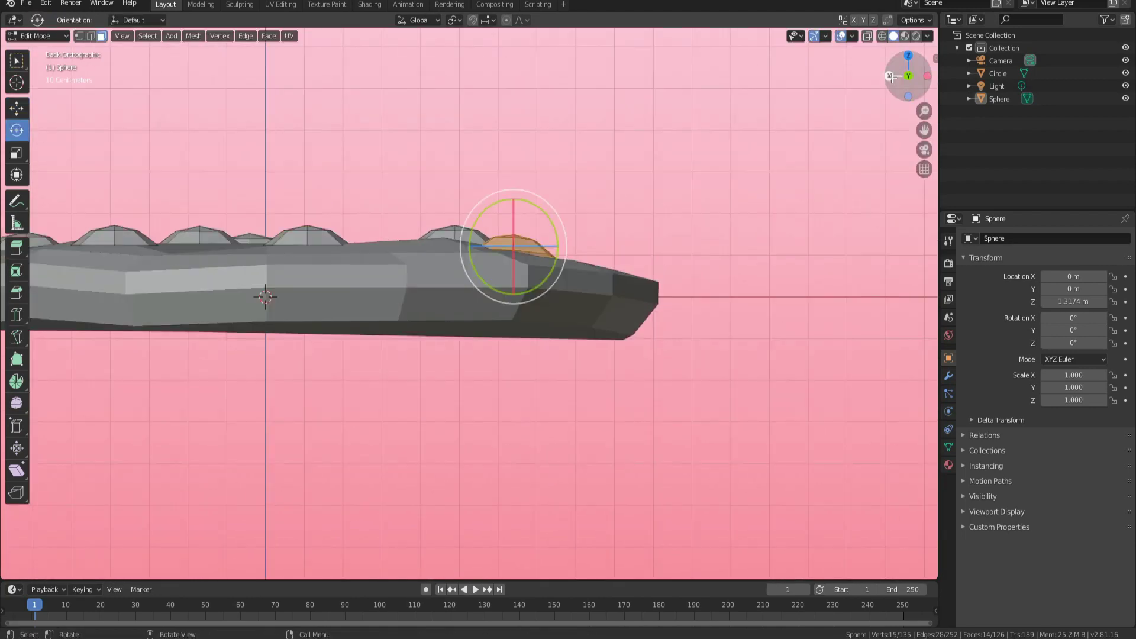
left_click(16, 109)
middle_click_drag(515, 249, 503, 355)
- Lower the remaining raised domes near the rim so they rest on the disc
left_click(17, 61)
left_click_drag(340, 408, 396, 462)
left_click(17, 108)
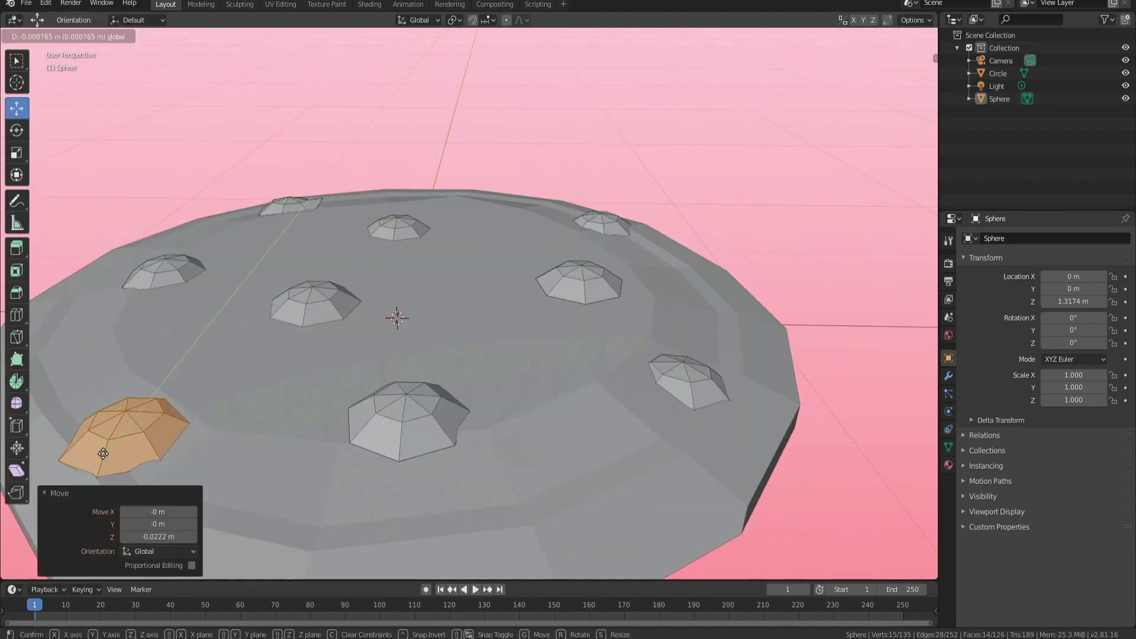
middle_click_drag(414, 178, 627, 331)
left_click(432, 455)
key("Tab")
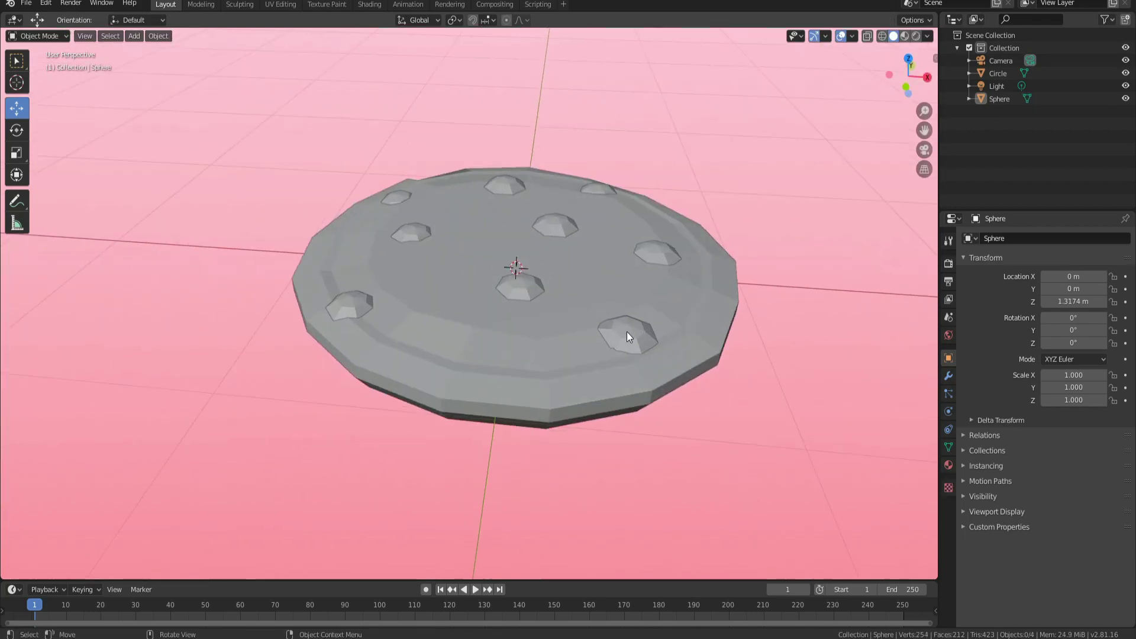
- Save the project file
left_click(908, 63)
left_click(26, 3)
left_click(50, 100)
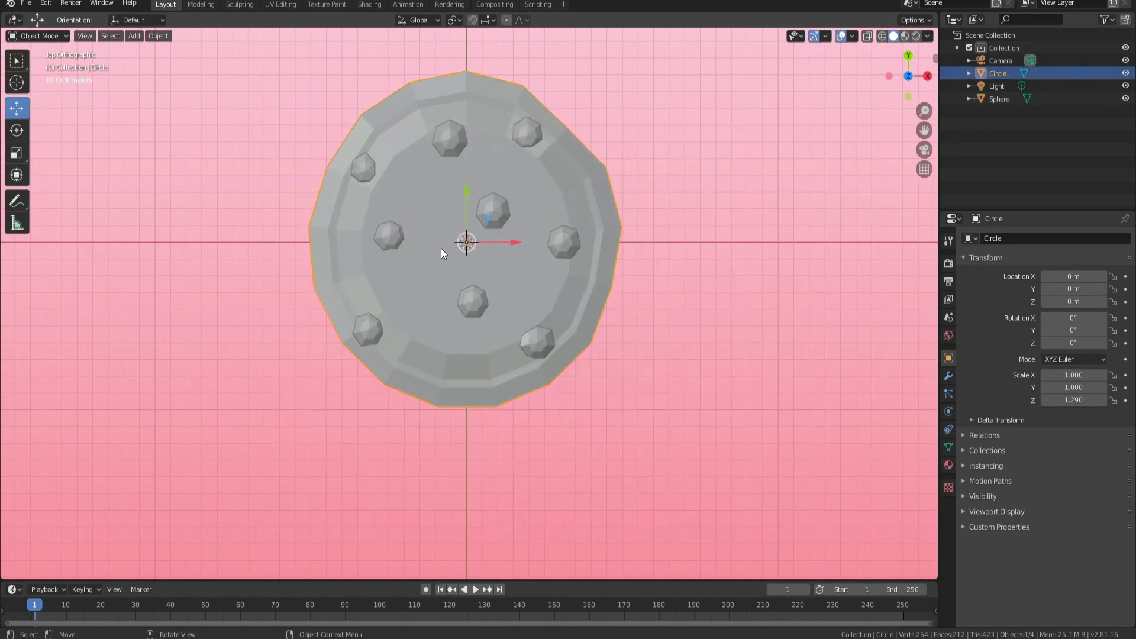
- Add a Catmull-Clark Subdivision Surface modifier with viewport level 1 to the disc and apply it
middle_click_drag(651, 355, 620, 406)
left_click(949, 376)
left_click(1018, 278)
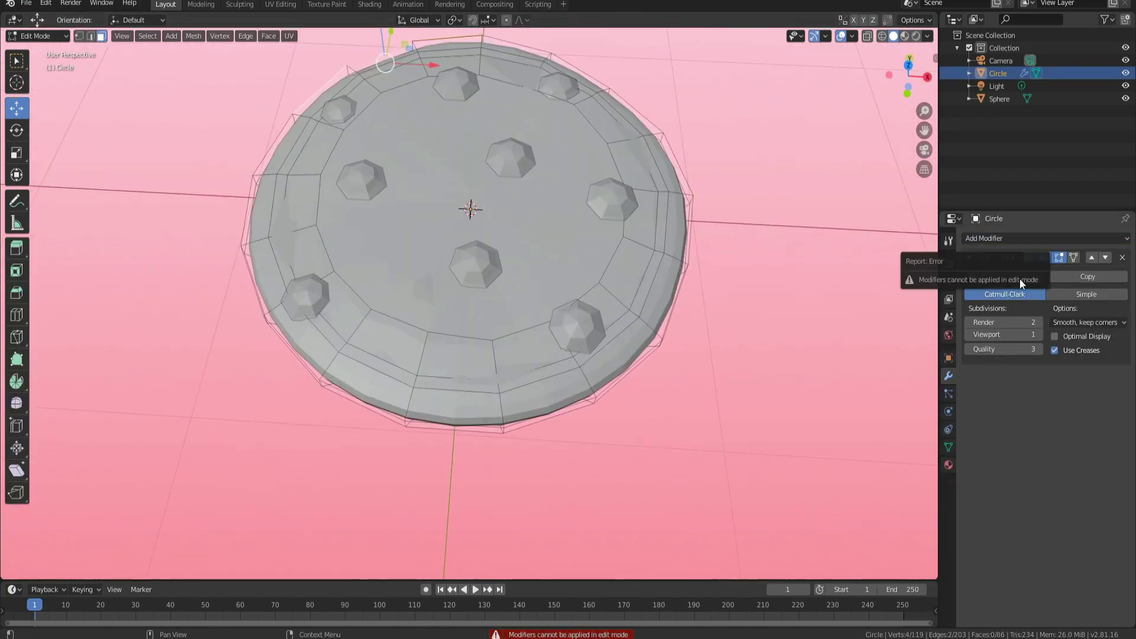
key("Tab")
left_click(1017, 277)
- Dissolve the surplus zigzag and radial edges on the disc's top face
key("Tab")
key("2")
scroll(320, 284, "up", 2)
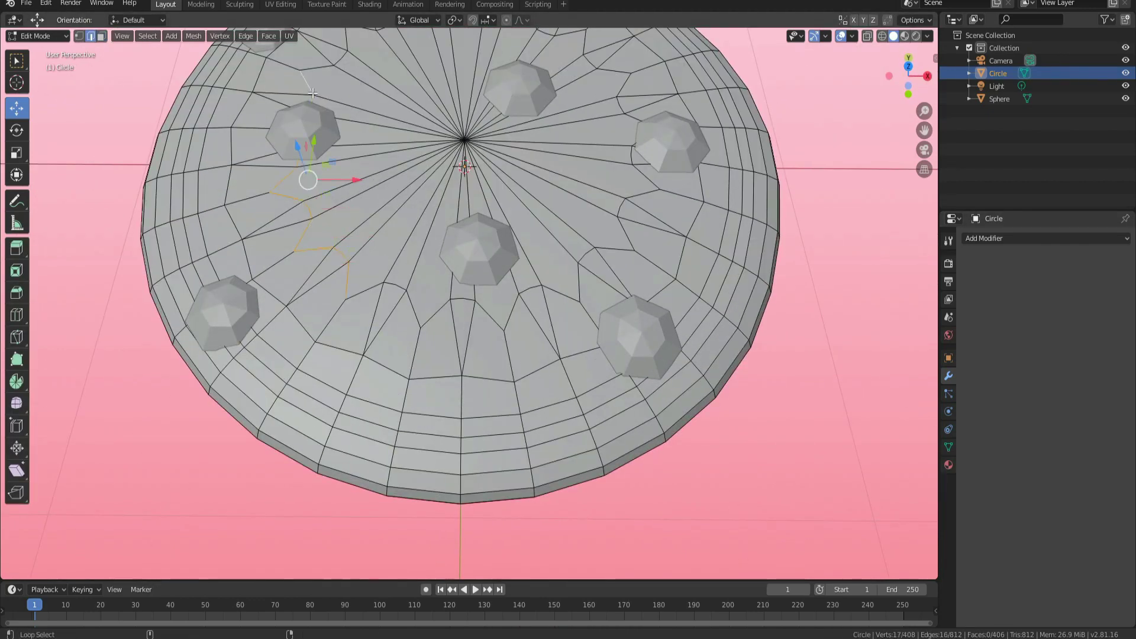
middle_click_drag(313, 92, 556, 89)
left_click(559, 89, "alt+shift")
left_click(465, 300, "alt+shift")
key("ctrl+x")
mouse_move(465, 300)
middle_mouse_down()
mouse_move(521, 219)
mouse_move(467, 284)
middle_mouse_up()
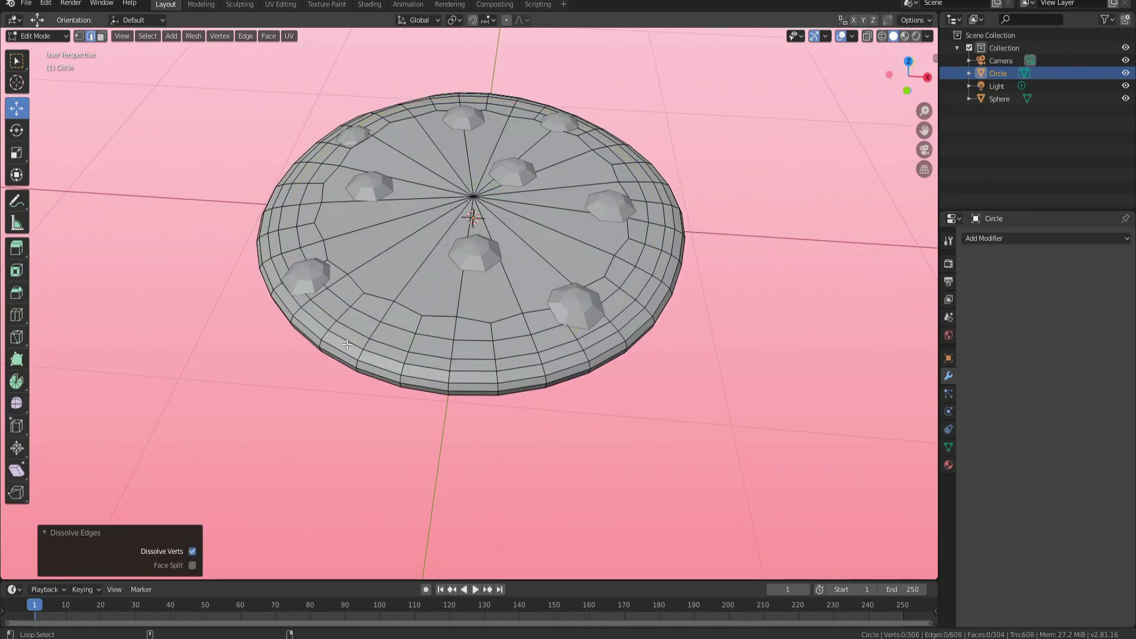
- Dissolve the inner edge loop on the disc's top and the zigzag loop on its underside
left_click(395, 243, "alt")
middle_click_drag(494, 408, 486, 260)
left_click(345, 254, "alt+shift")
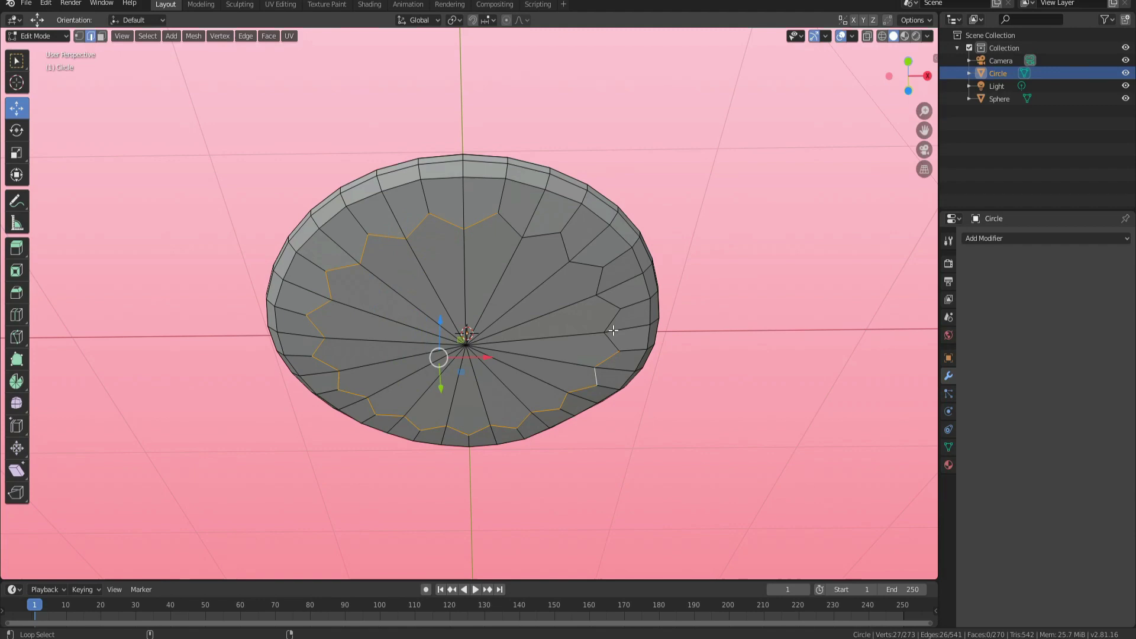
key("ctrl+x")
middle_click_drag(613, 331, 520, 385)
key("Tab")
scroll(509, 395, "up", 2)
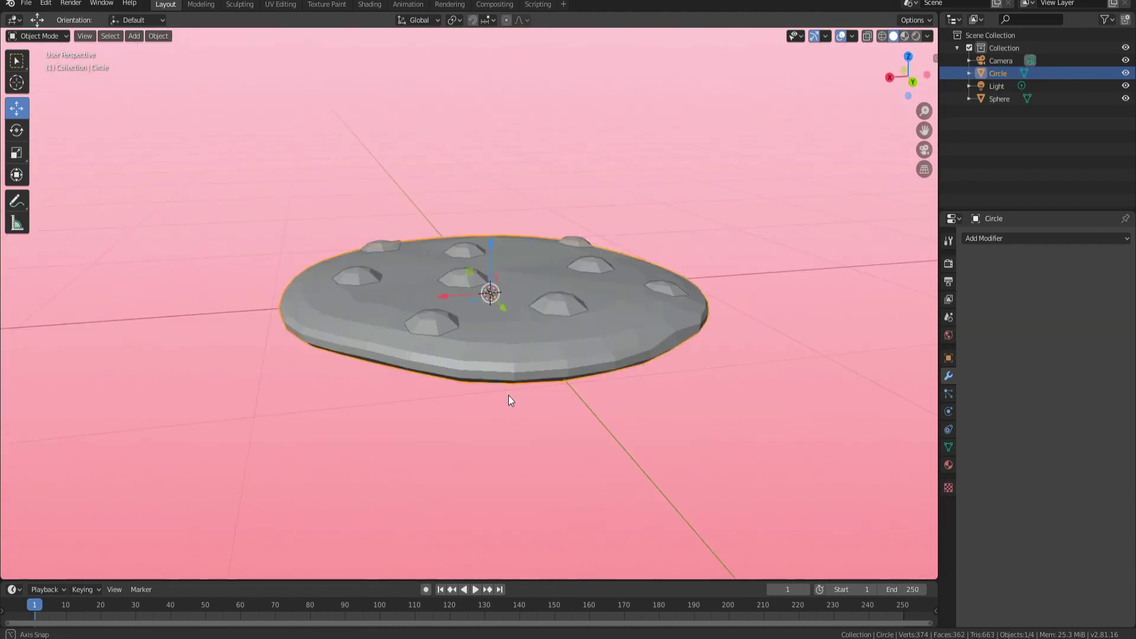
- Subdivide the domes with an applied Subdivision Surface modifier and dissolve the surplus lower edge loop on each dome
left_click(1047, 238)
left_click(893, 446)
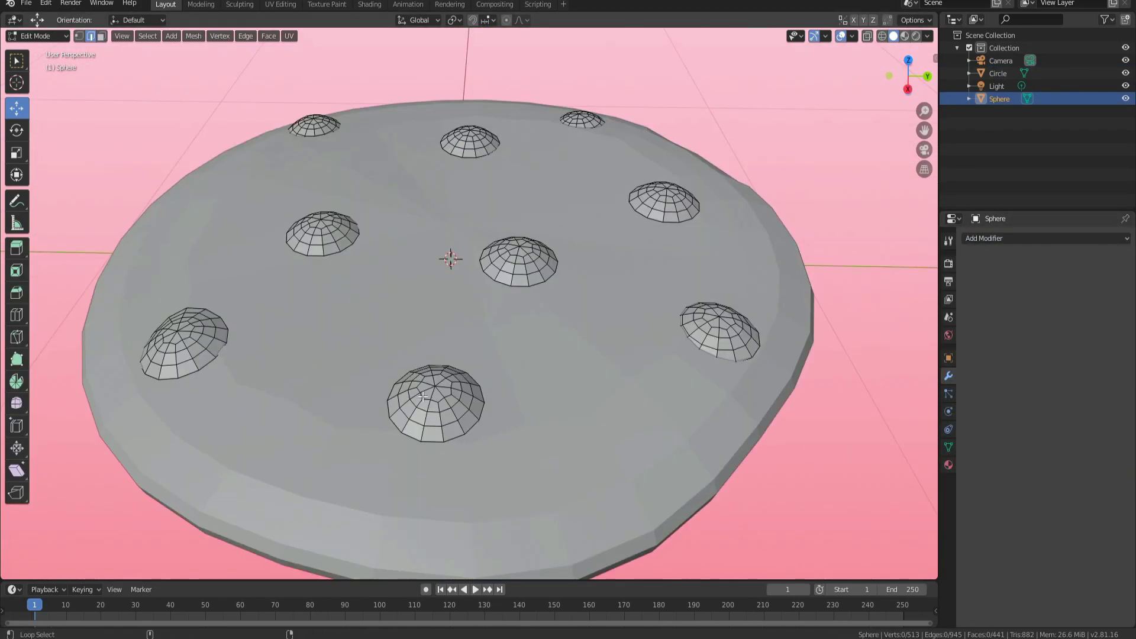
key("ctrl+x")
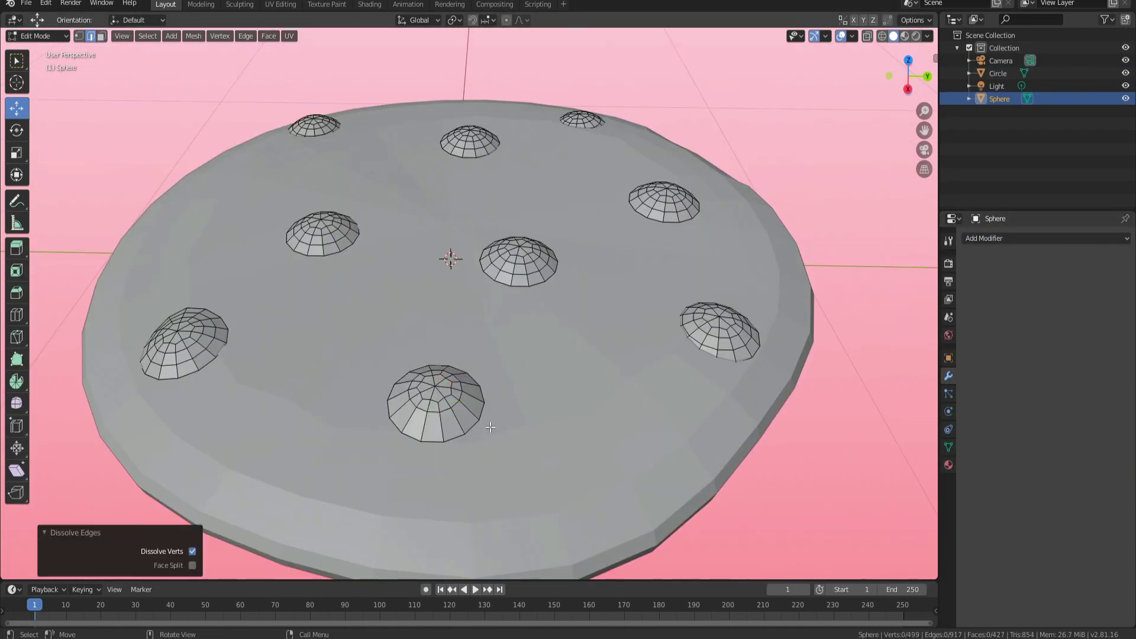
left_click(716, 348, "alt")
key("x")
left_click(715, 350)
left_click(551, 269, "alt")
key("x")
left_click(550, 271)
left_click(461, 149, "alt")
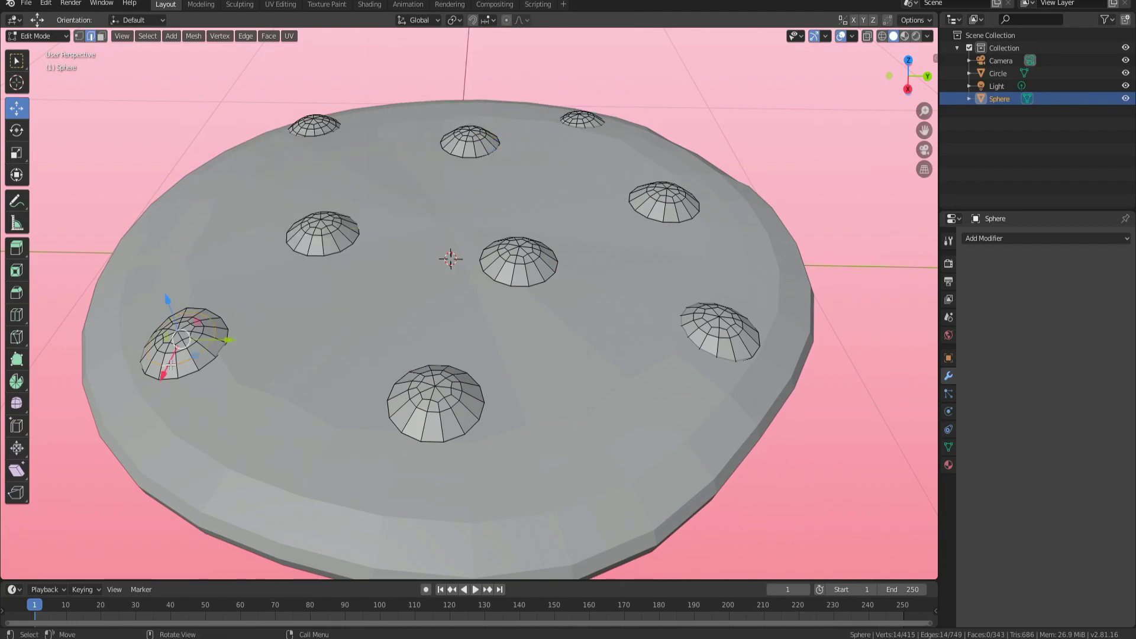
key("ctrl+x")
- Move one dome vertically by about 0.015 m so that it sits on the disc's surface
middle_click_drag(171, 367, 340, 227)
key("w")
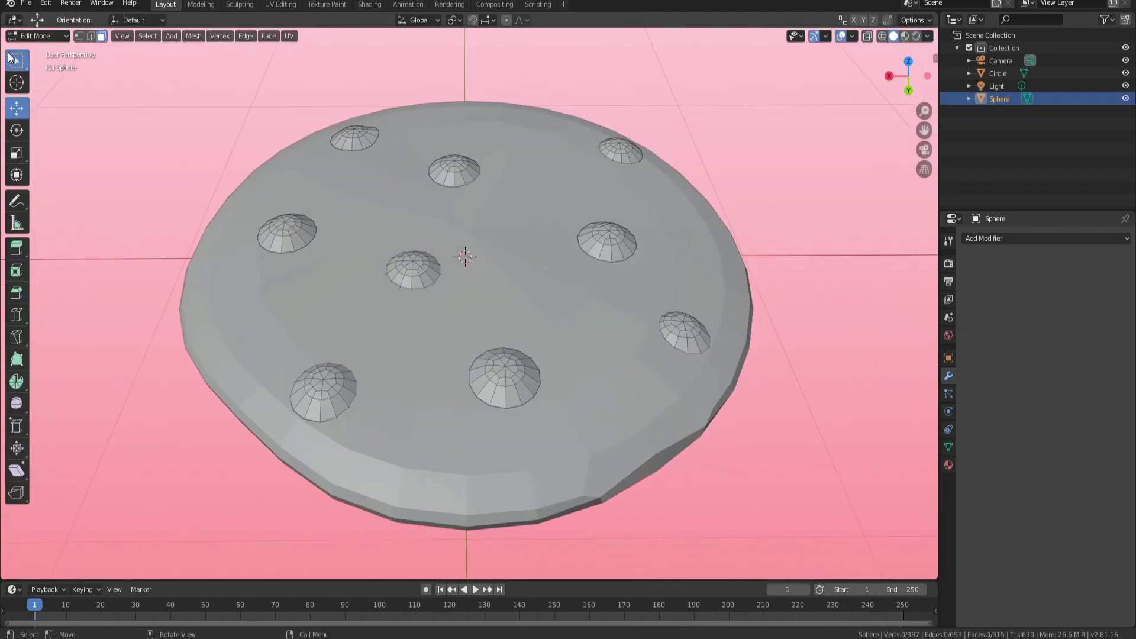
key("g")
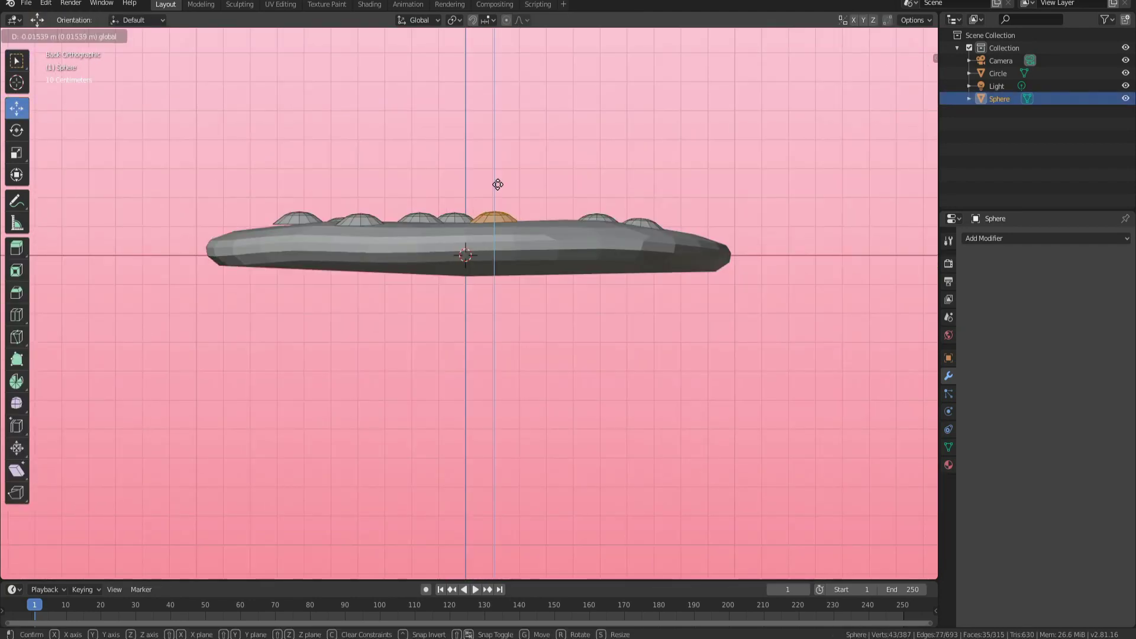
left_click_drag(498, 184, 497, 184)
- Delete one of the domes close to the disc's rim
left_click_drag(909, 75, 900, 137)
left_click(17, 61)
key("x")
left_click(509, 377)
- Duplicate one of the larger inner domes and place the copy on a free spot near the disc's rim
left_click_drag(909, 75, 917, 131)
key("l")
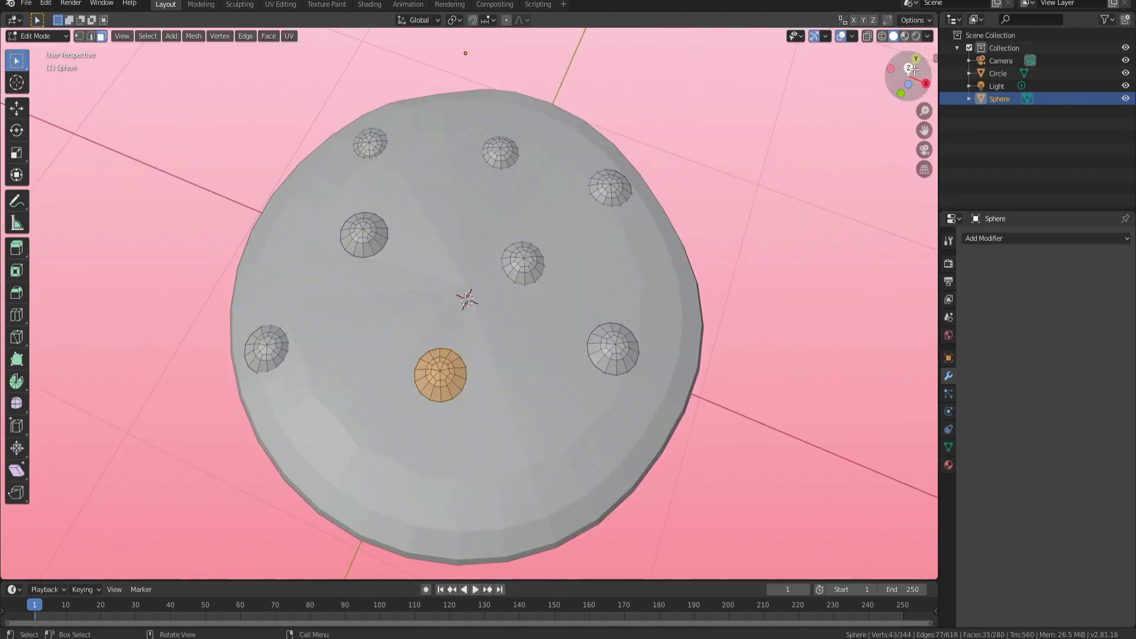
left_click(910, 69)
key("shift+d")
left_click(722, 481)
- Adjust the height of the duplicated dome so that it rests on the disc's surface
left_click(889, 76)
left_click(927, 76)
left_click(17, 108)
left_click_drag(660, 147, 659, 157)
left_click(734, 294)
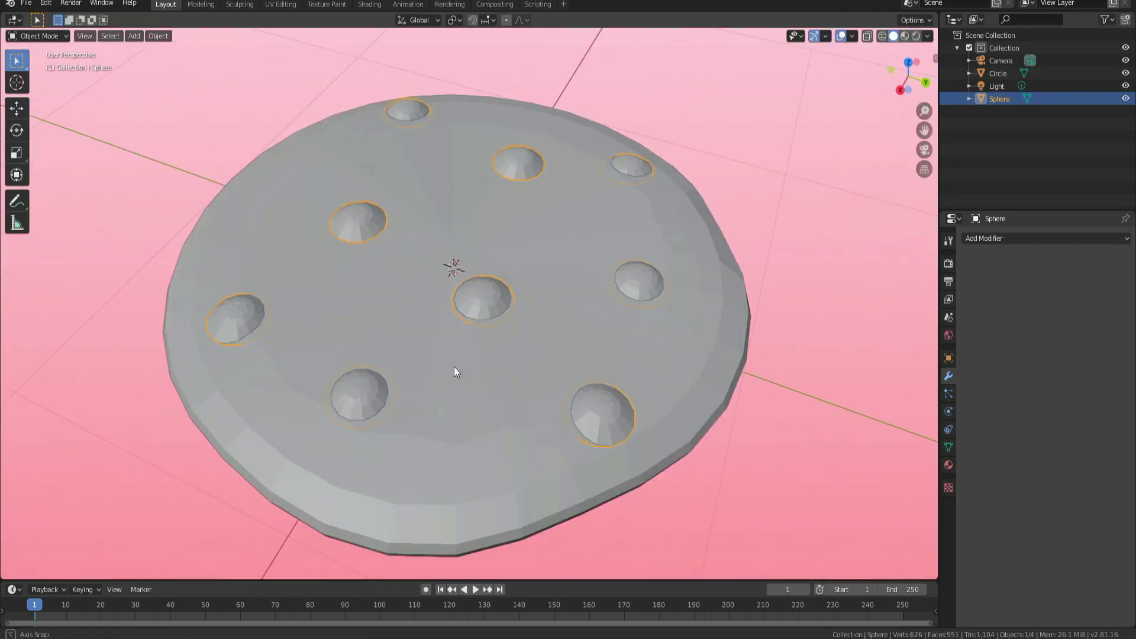
- Shade the disc and domes smooth, with Auto Smooth enabled at an angle of 75°
middle_click_drag(454, 367, 543, 287)
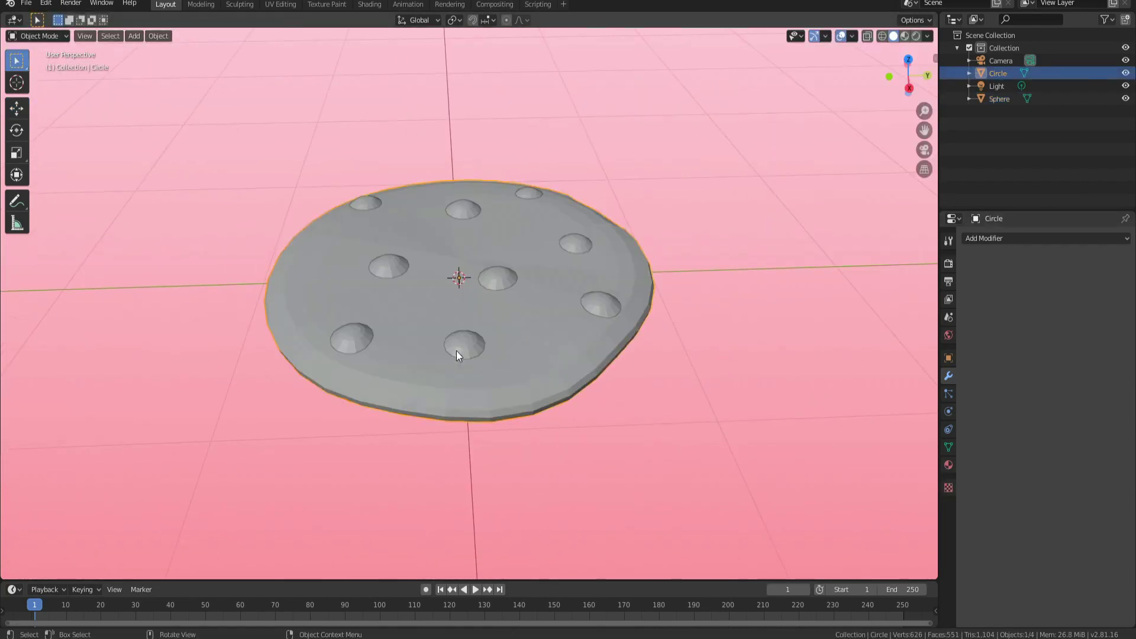
right_click(532, 342)
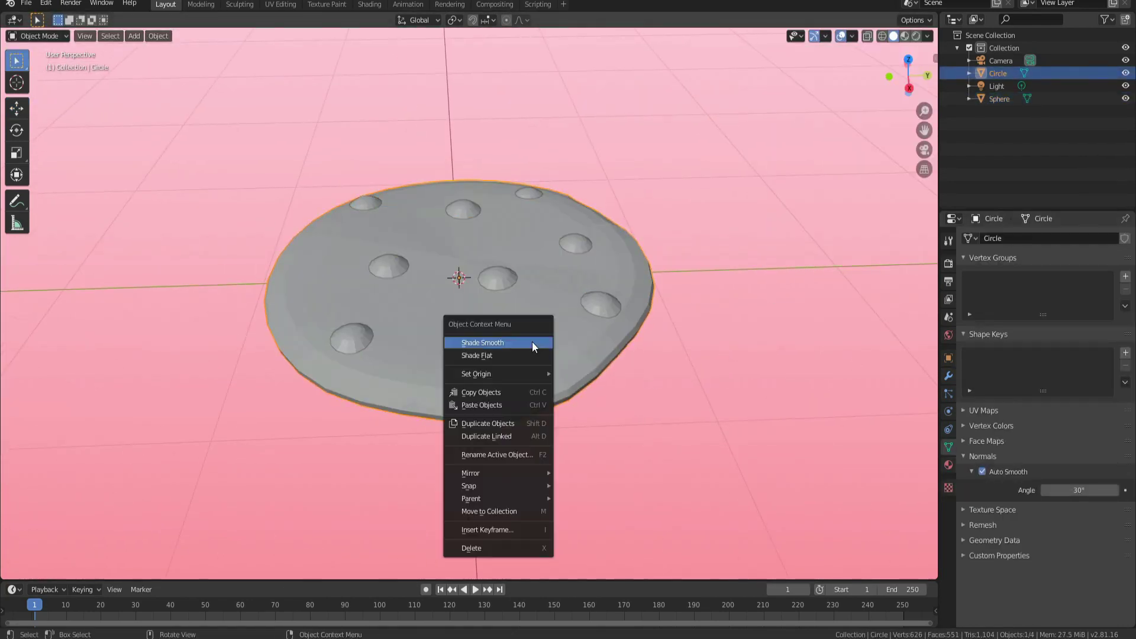
left_click(532, 343)
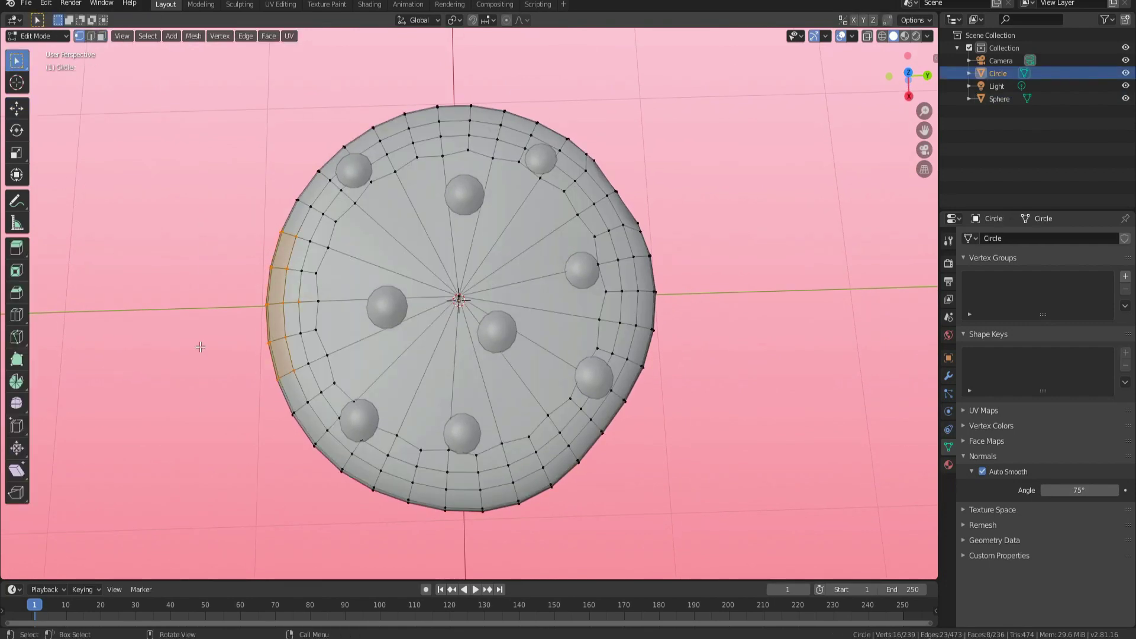
- Reshape the disc's outline by moving rim vertices with proportional editing
key("o")
key("g")
scroll(307, 309, "up", 2)
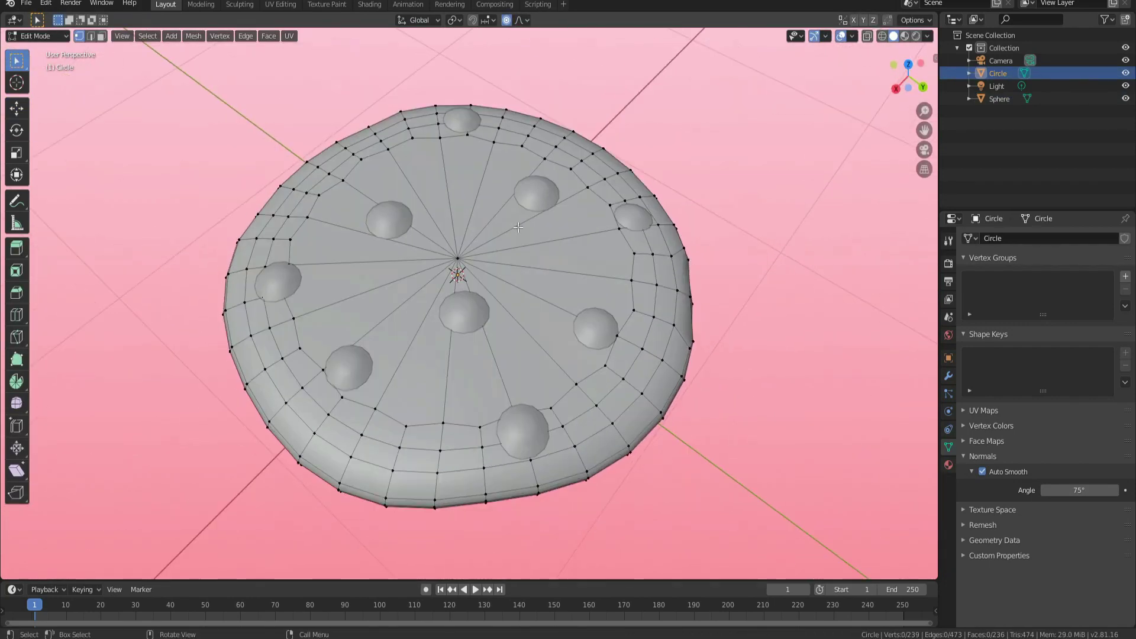
- Join the disc and the domes into a single object
key("Tab")
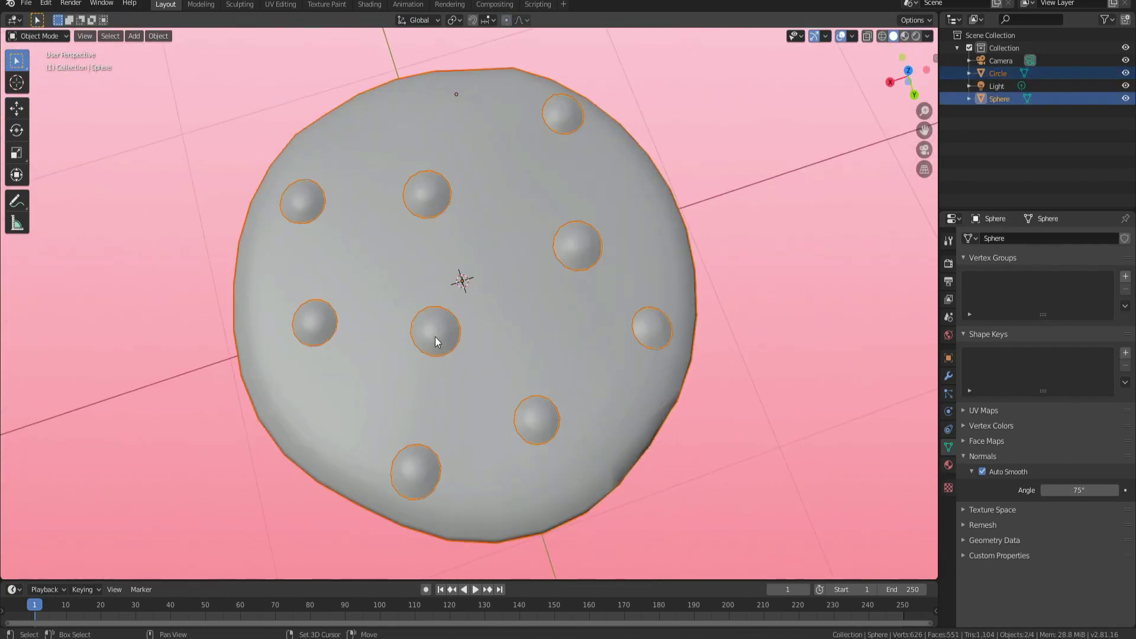
key("ctrl+j")
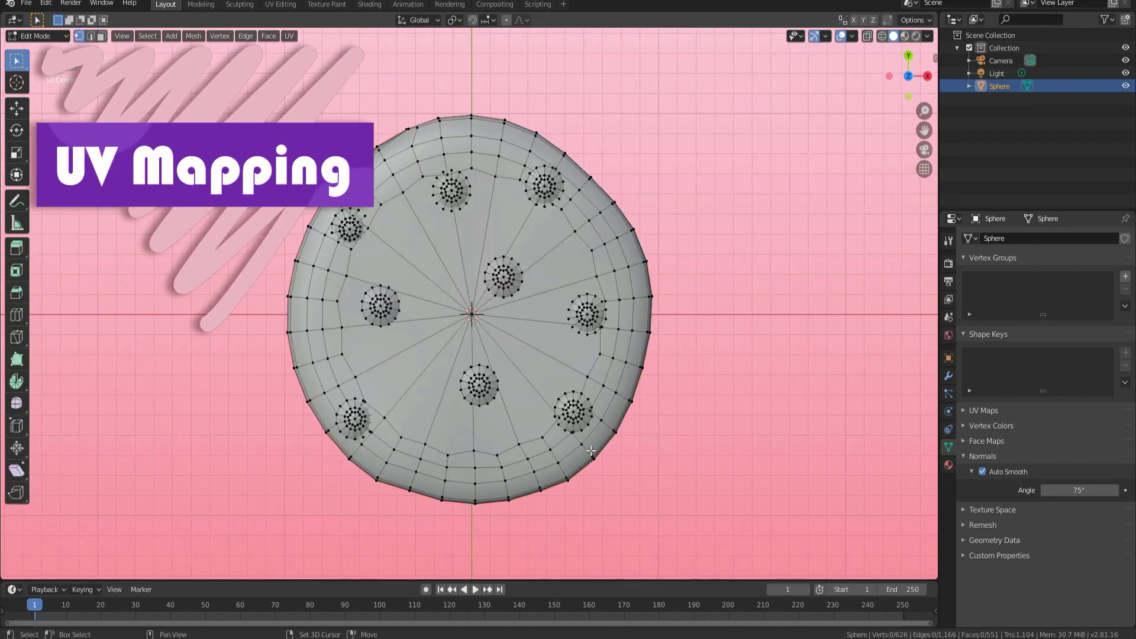
- Select the disc's top faces and the surrounding rim face loops, leaving the domes unselected
middle_click_drag(591, 451, 590, 411, "shift")
scroll(578, 443, "up", 1)
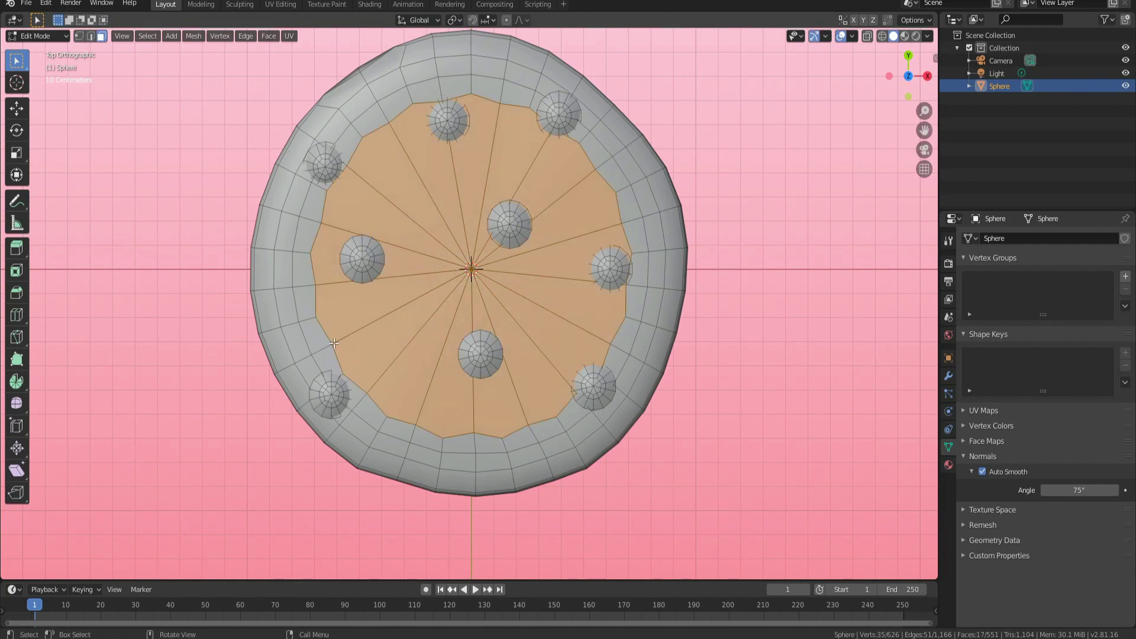
left_click(266, 333, "alt+shift")
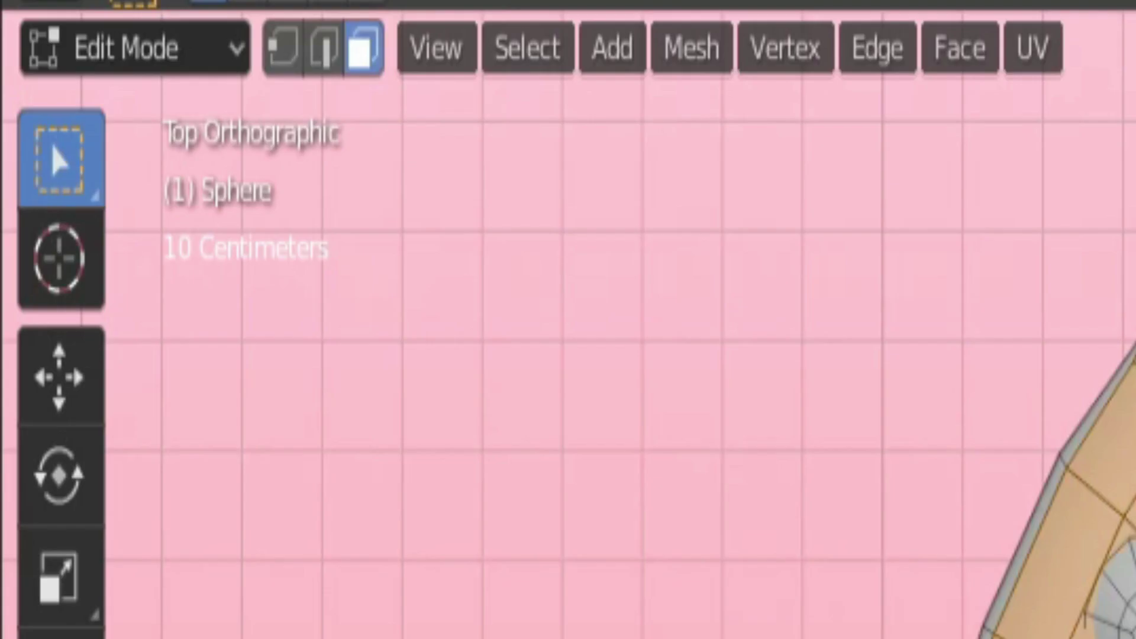
middle_click_drag(383, 72, 383, 36)
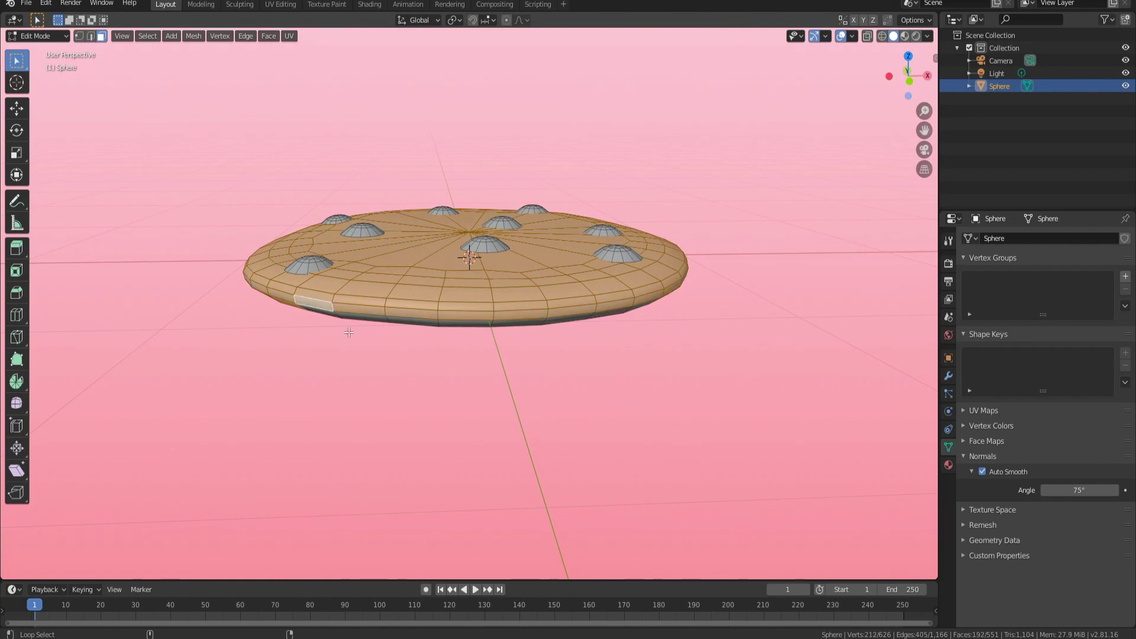
middle_click_drag(349, 333, 358, 189)
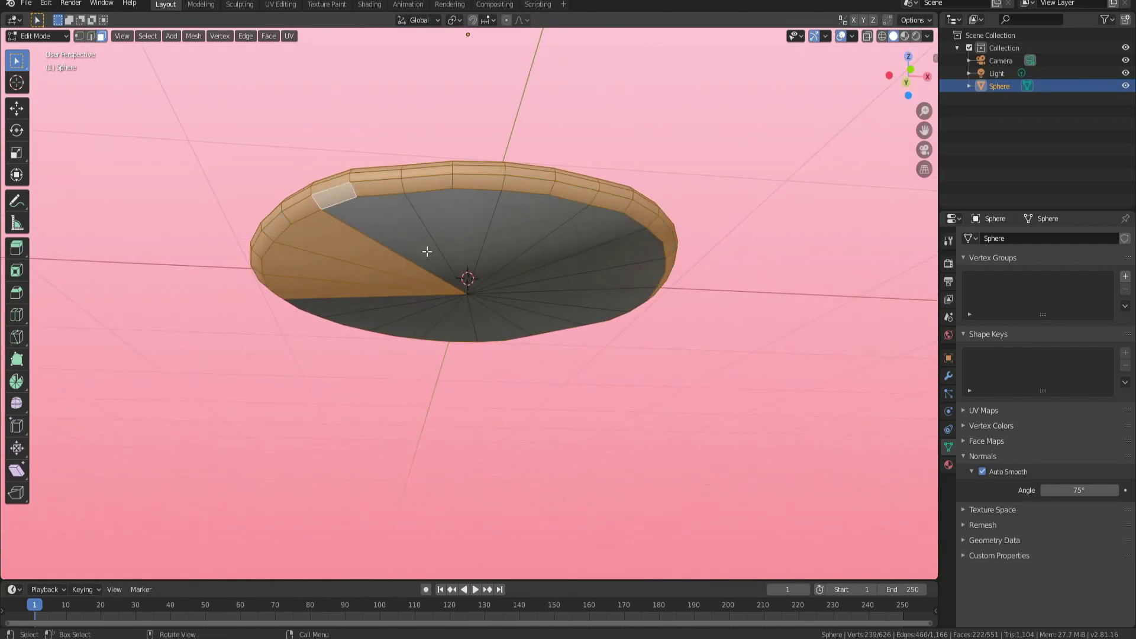
- Add the remaining underside faces of the disc to the selection with Circle Select
key("x")
left_click(459, 296)
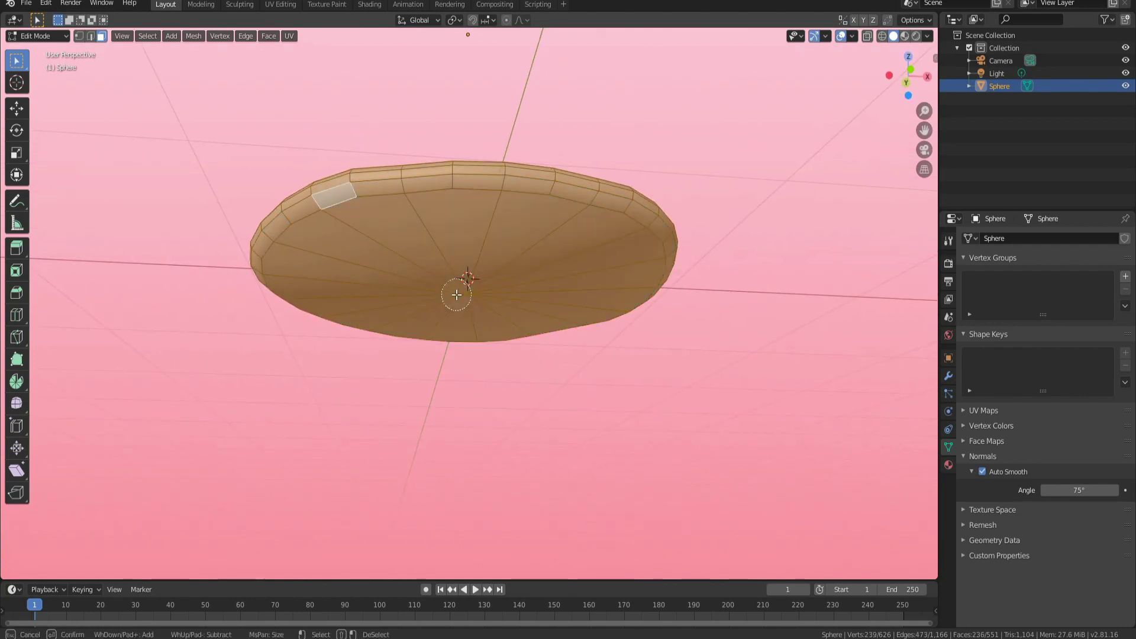
key("Escape")
middle_click_drag(457, 295, 462, 421)
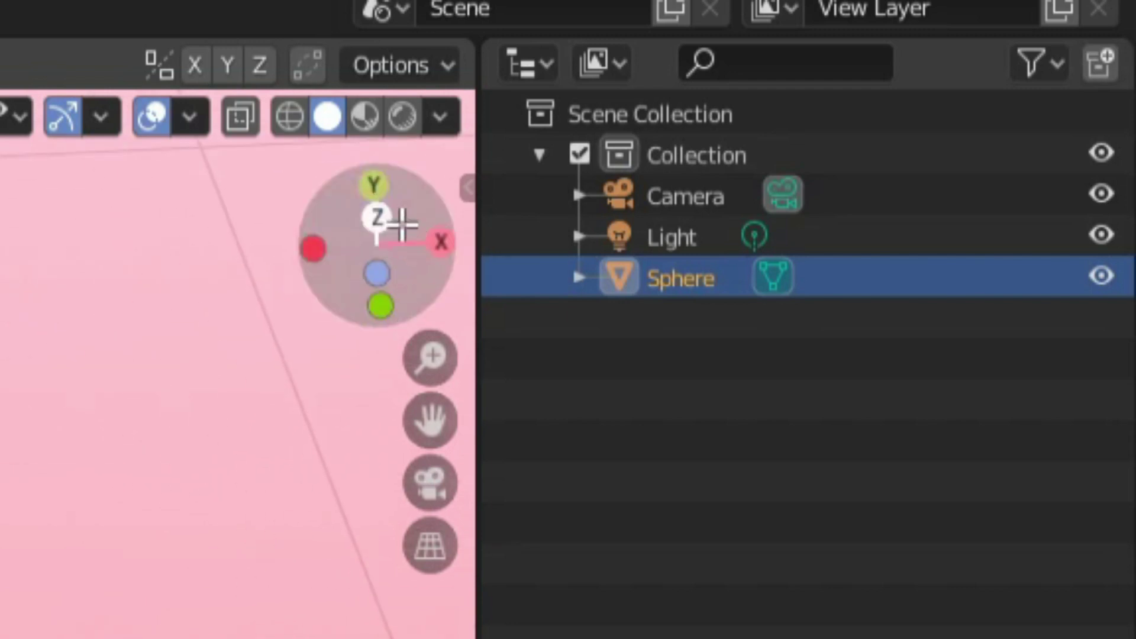
middle_click_drag(23, 621, 0, 195)
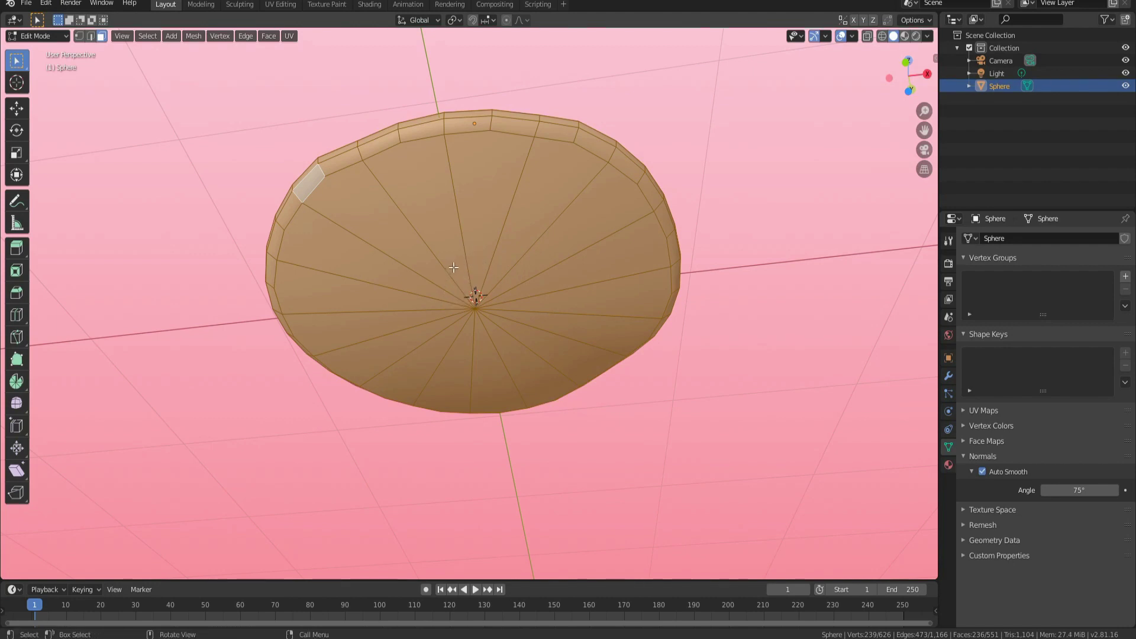
left_click(463, 241, "shift")
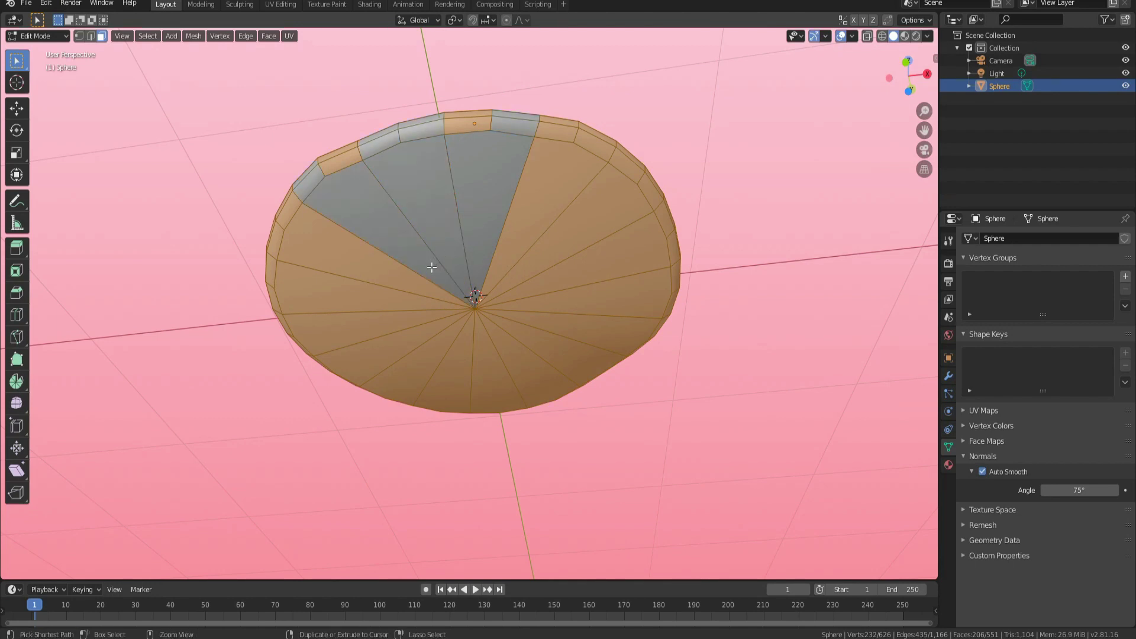
key("ctrl+z")
key("ctrl+z")
key("ctrl+z")
- Deselect the disc's underside faces and lowest rim loop, keeping all disc faces that are visible from above selected
left_click(465, 231, "shift")
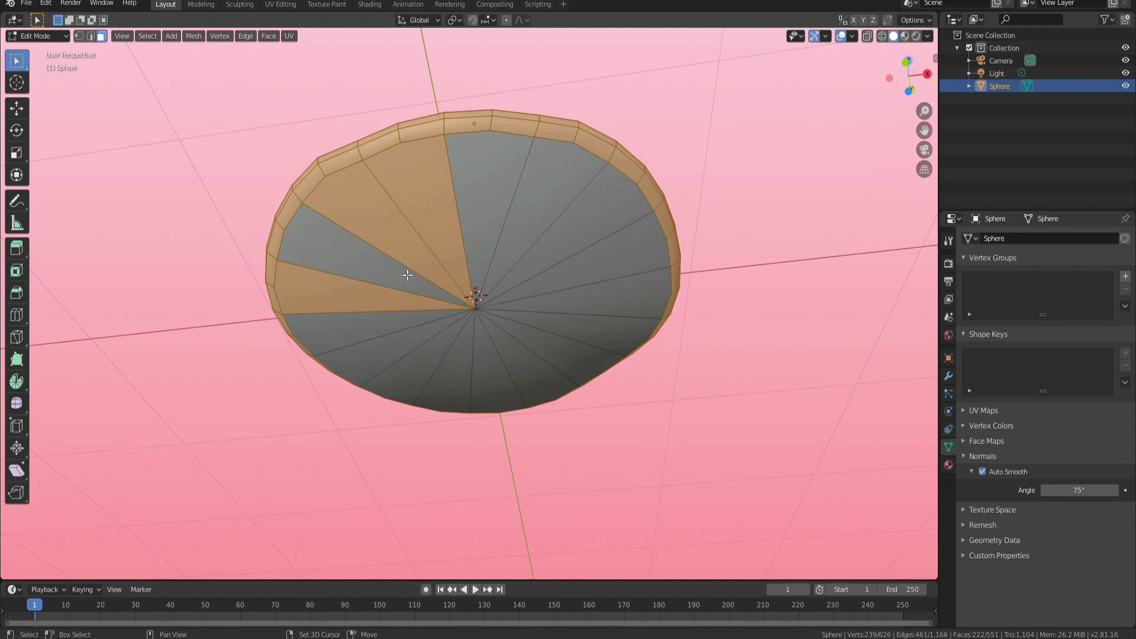
left_click(416, 173, "shift")
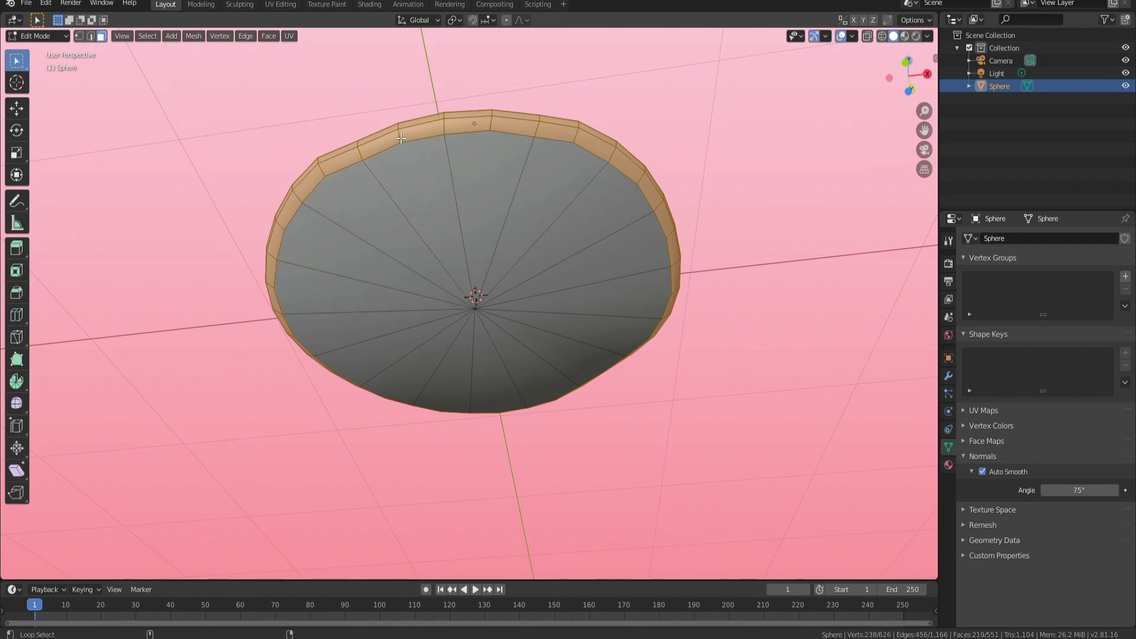
middle_click_drag(405, 144, 428, 262)
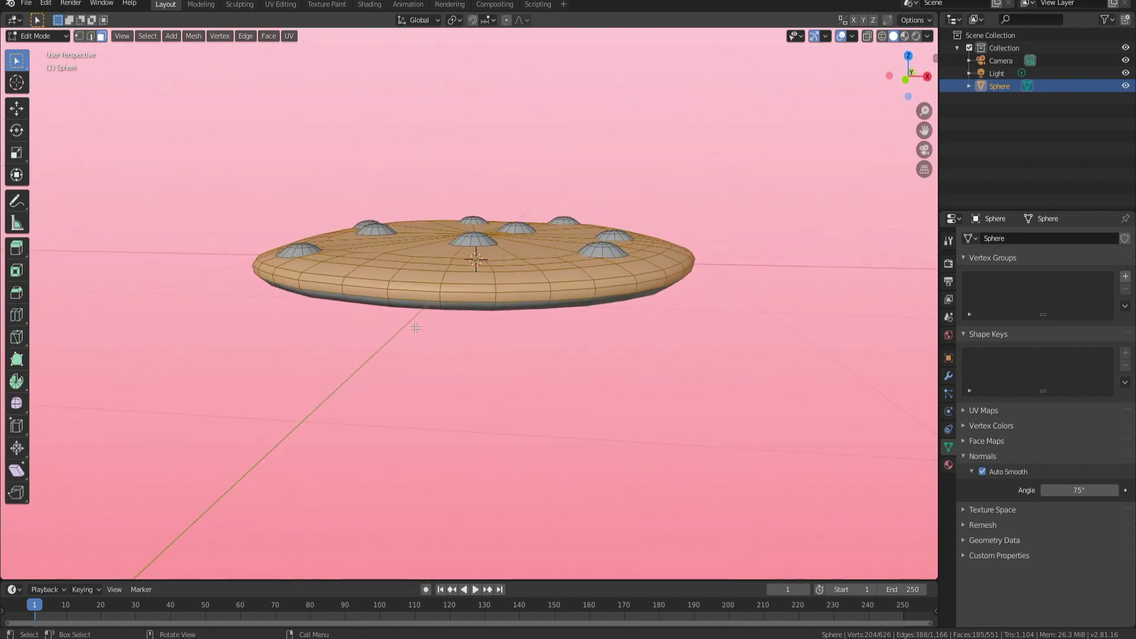
mouse_move(416, 327)
middle_mouse_down()
mouse_move(417, 422)
mouse_move(423, 336)
middle_mouse_up()
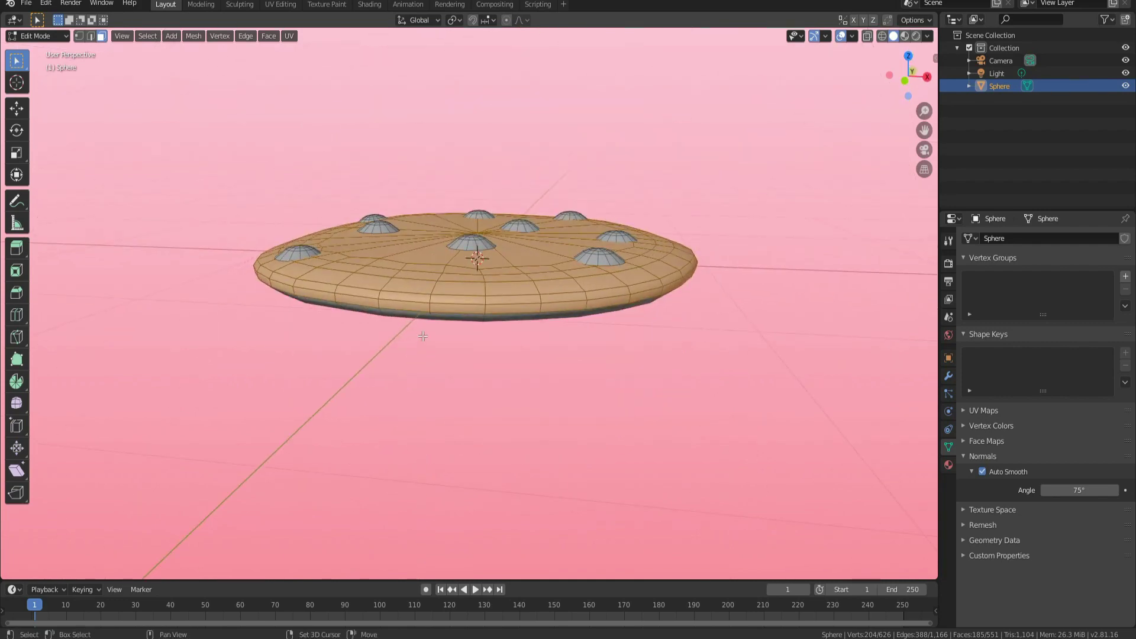
middle_click_drag(501, 223, 503, 346)
left_click(908, 72)
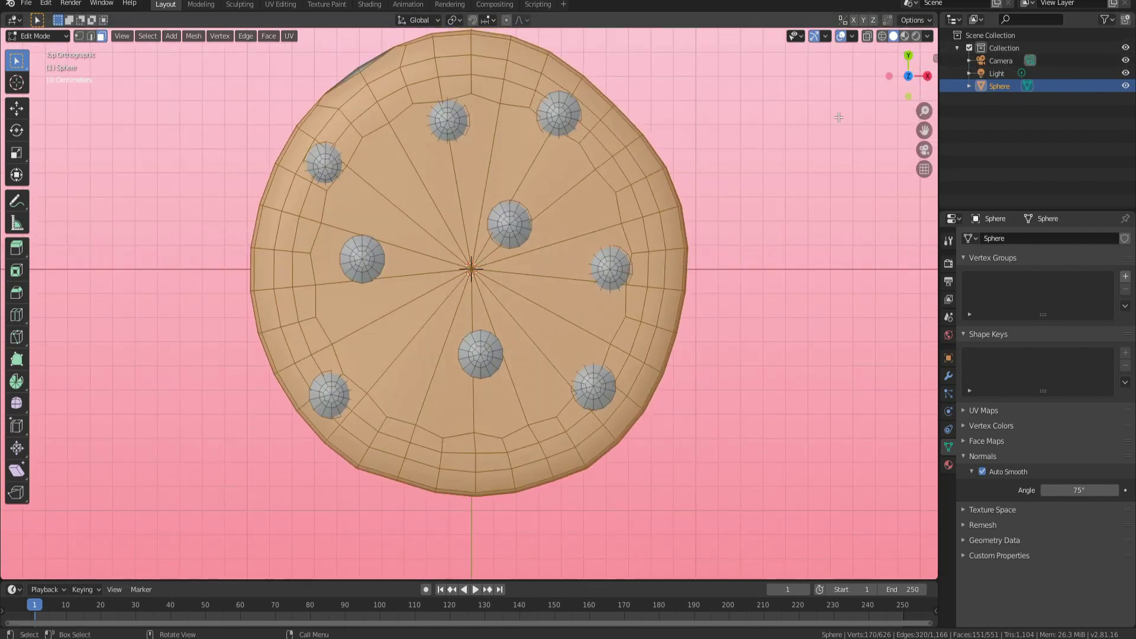
middle_click_drag(348, 85, 509, 121)
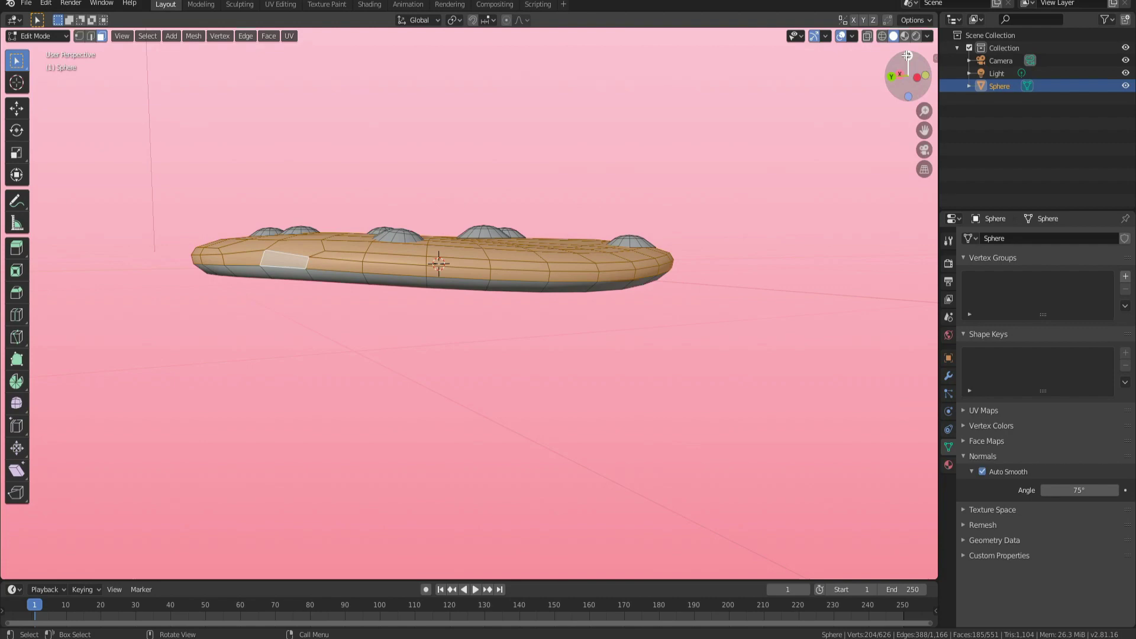
- Unwrap the selected disc faces from the top view using Project From View
left_click(907, 55)
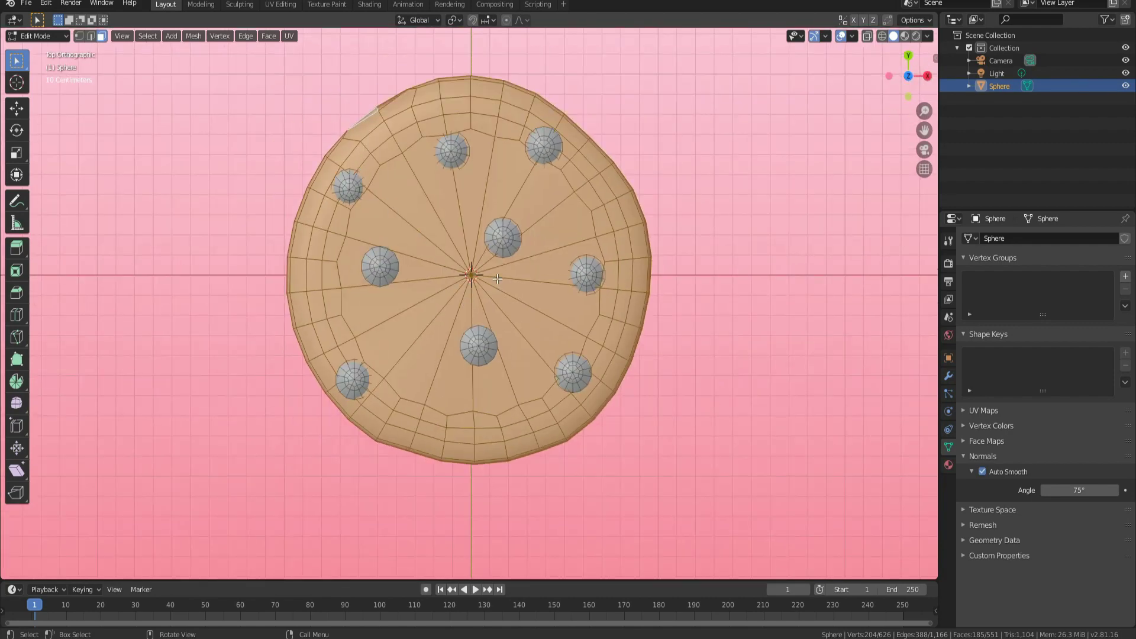
key("u")
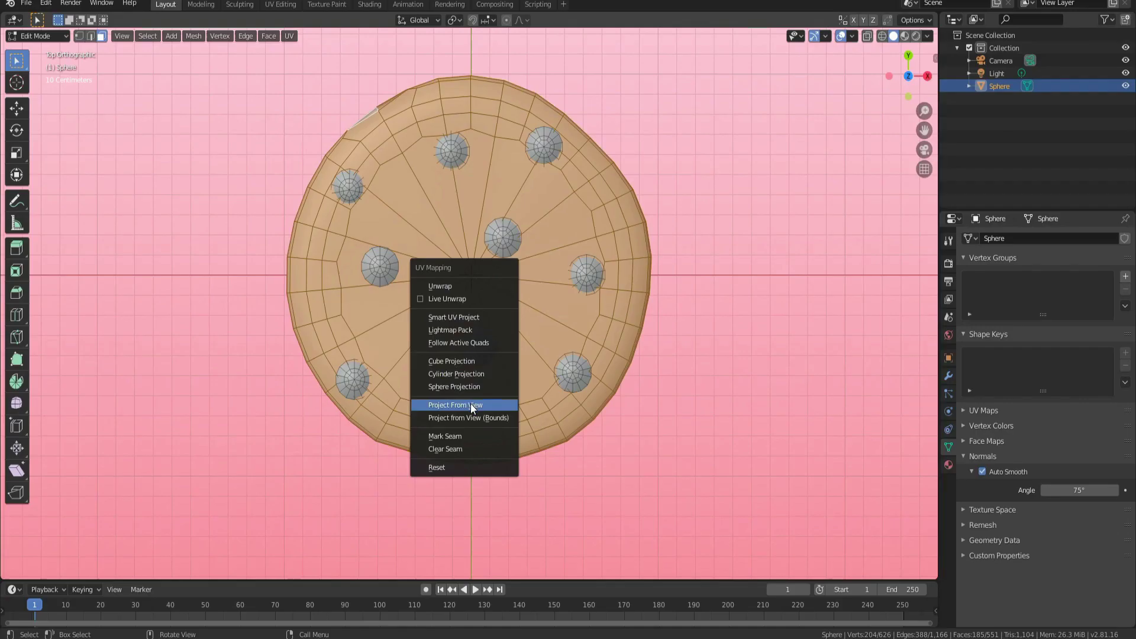
left_click(545, 354)
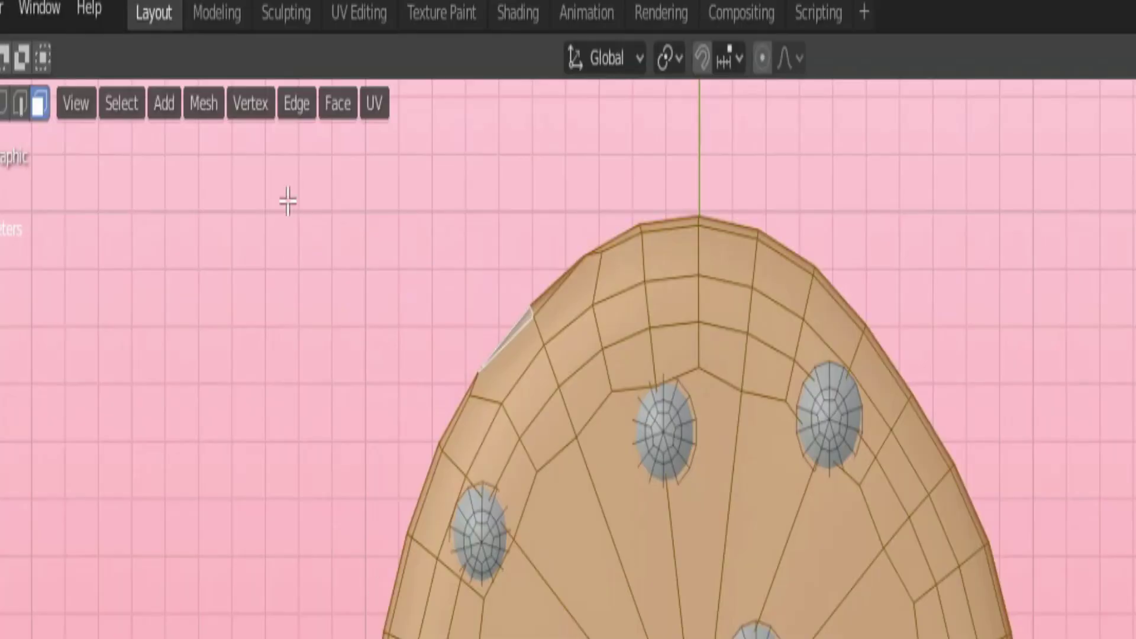
- In the UV Editing workspace, enlarge the disc's UV island and move it to the upper-left corner of the UV square
left_click(357, 14)
scroll(188, 408, "up", 4)
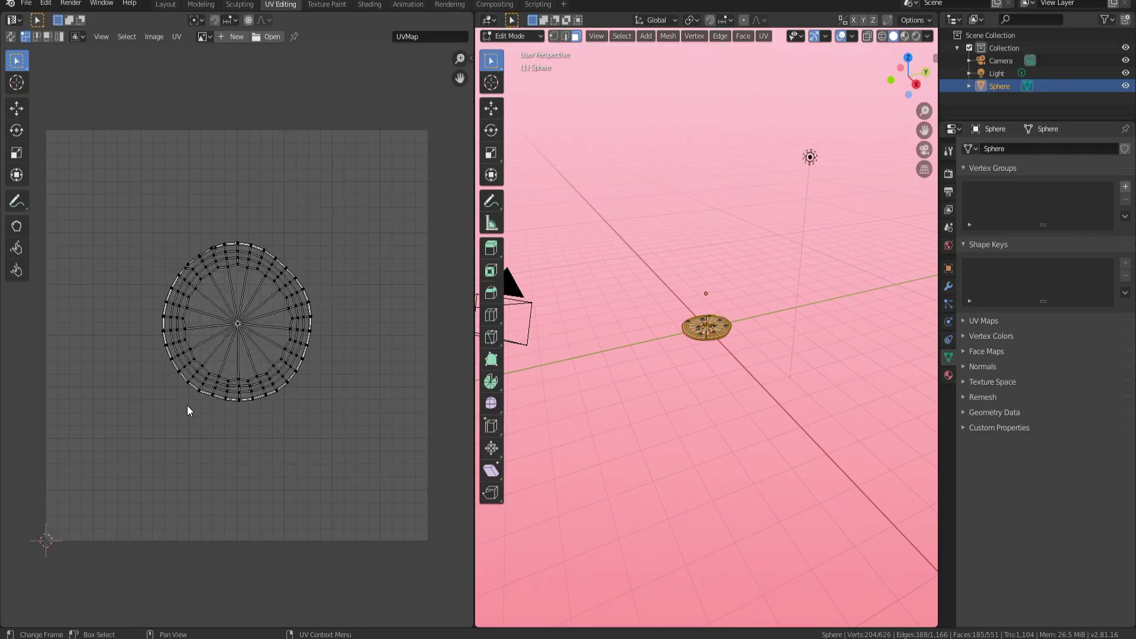
middle_click_drag(360, 393, 375, 383)
scroll(335, 386, "down", 3)
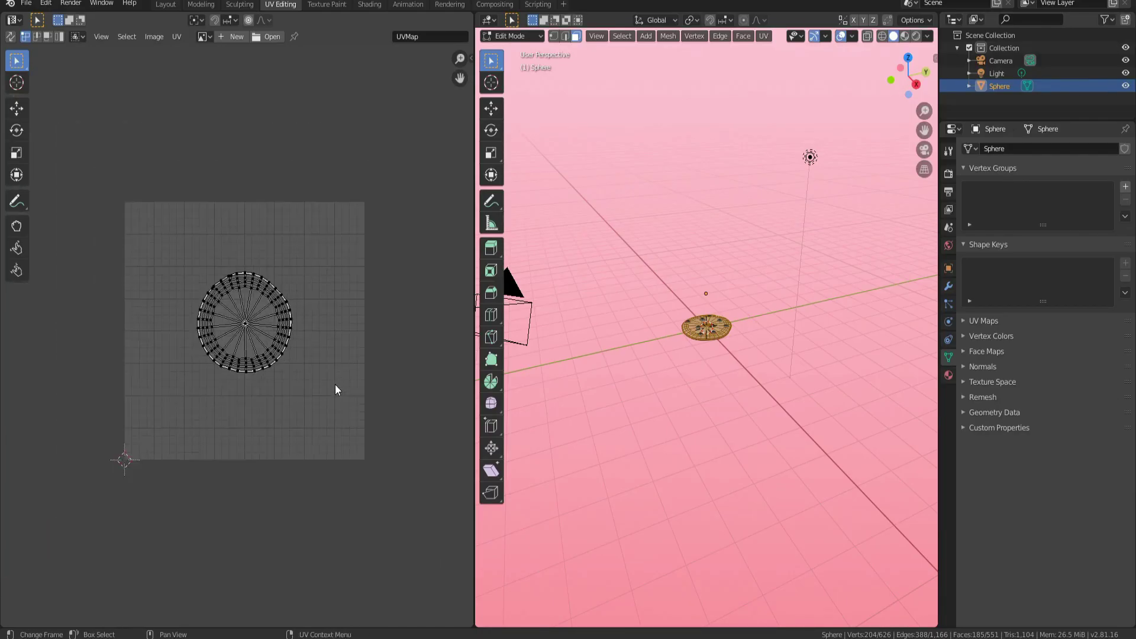
scroll(335, 389, "up", 2)
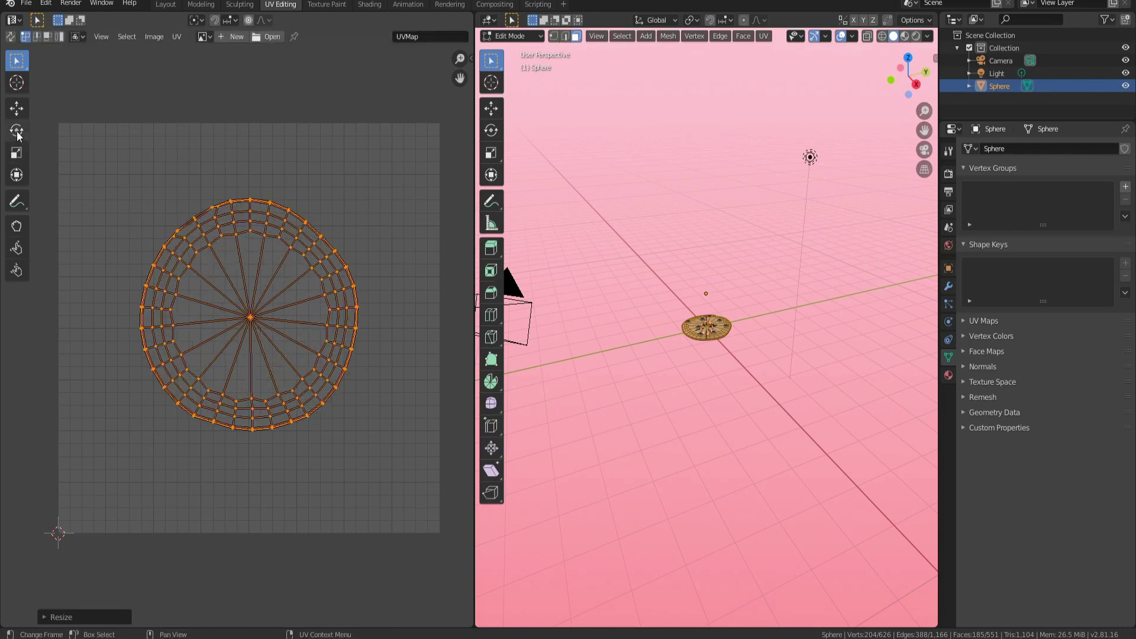
key("g")
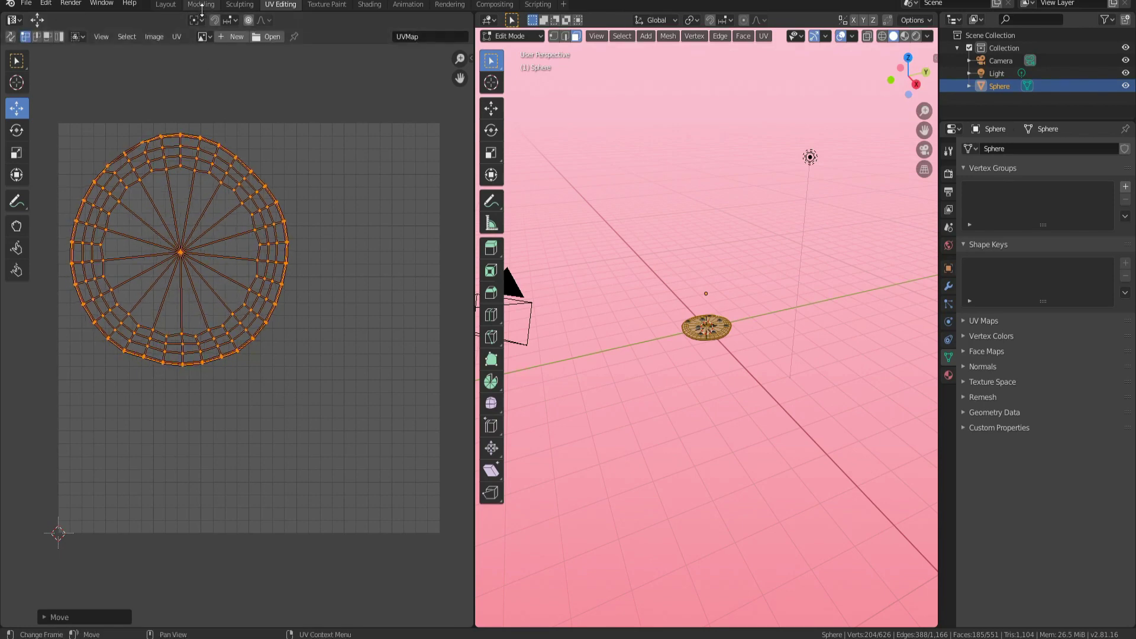
- Return to the Layout workspace and select only the disc's flat underside faces from the bottom view
left_click(171, 7)
key("Tab")
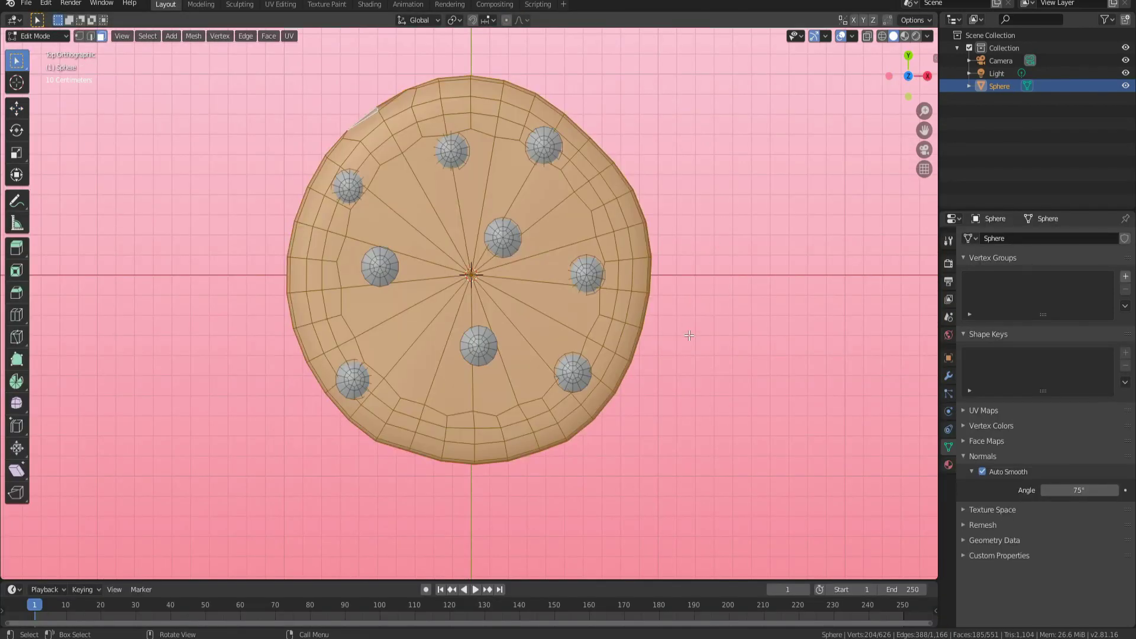
scroll(690, 334, "up", 1)
middle_click_drag(690, 334, 694, 112)
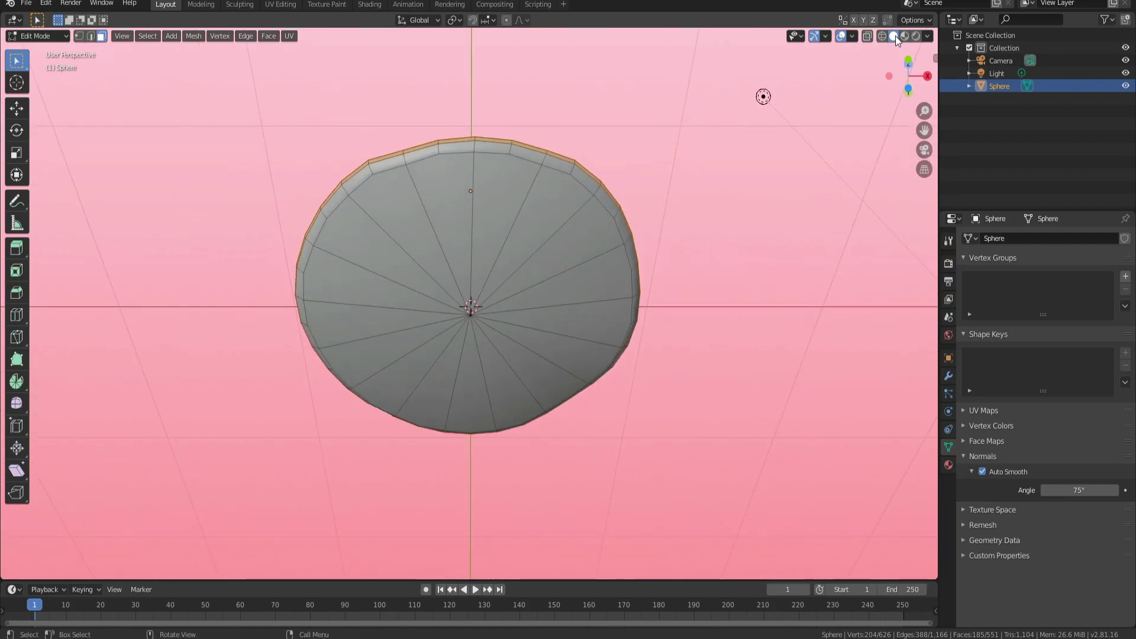
left_click(913, 85)
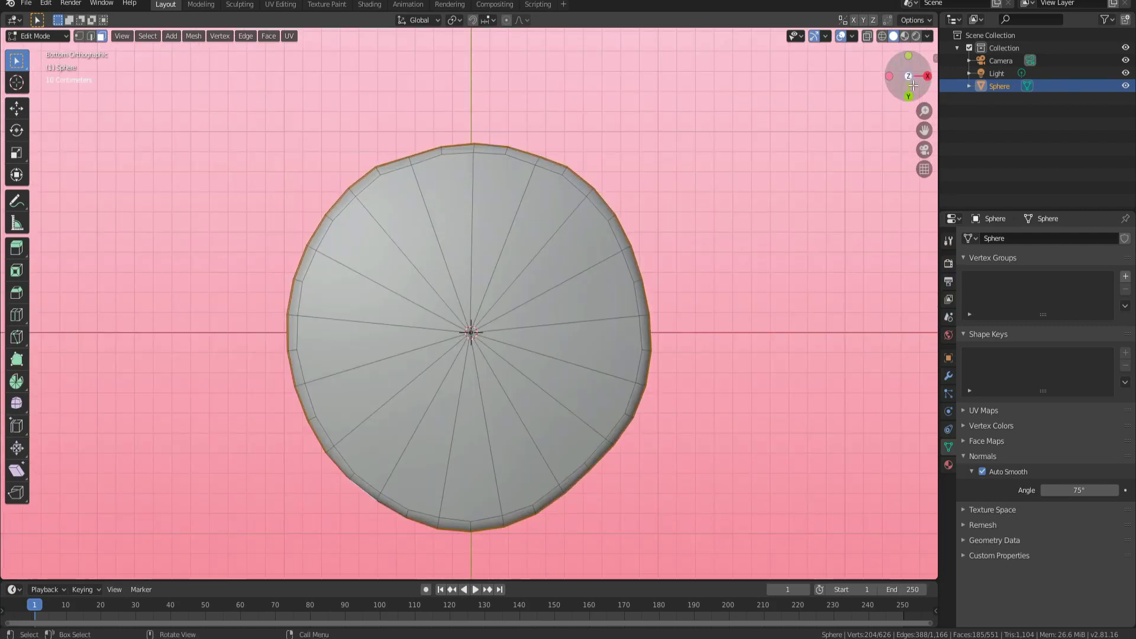
left_click(469, 332)
key("Escape")
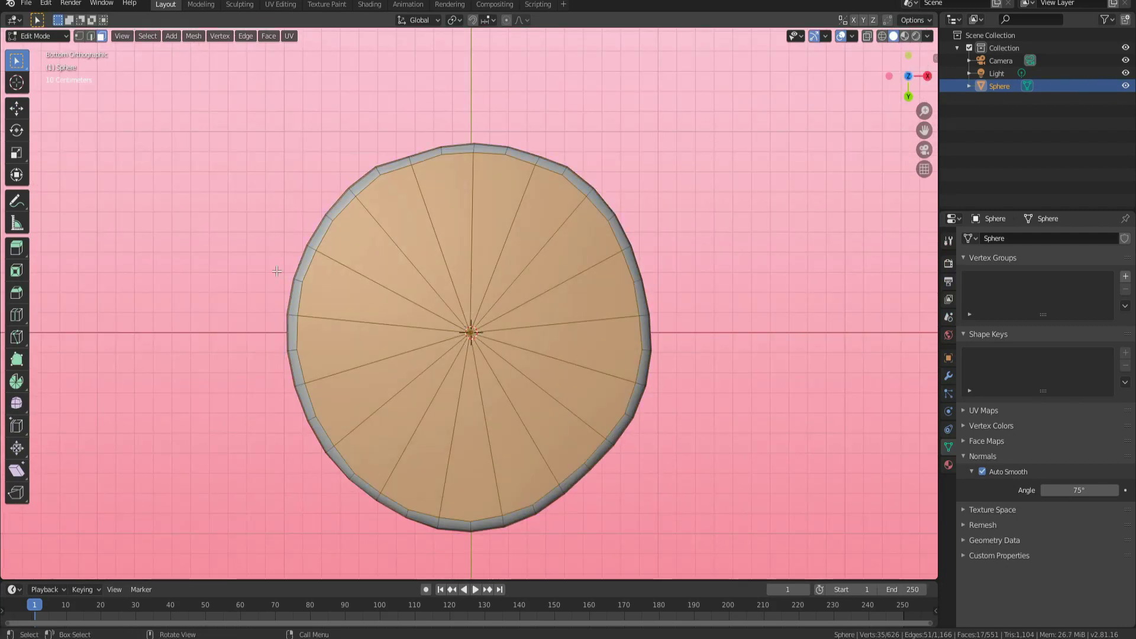
- Unwrap the underside faces and lowest rim loop using Project From View, and enlarge their UV island in the lower-right of the UV square
key("u")
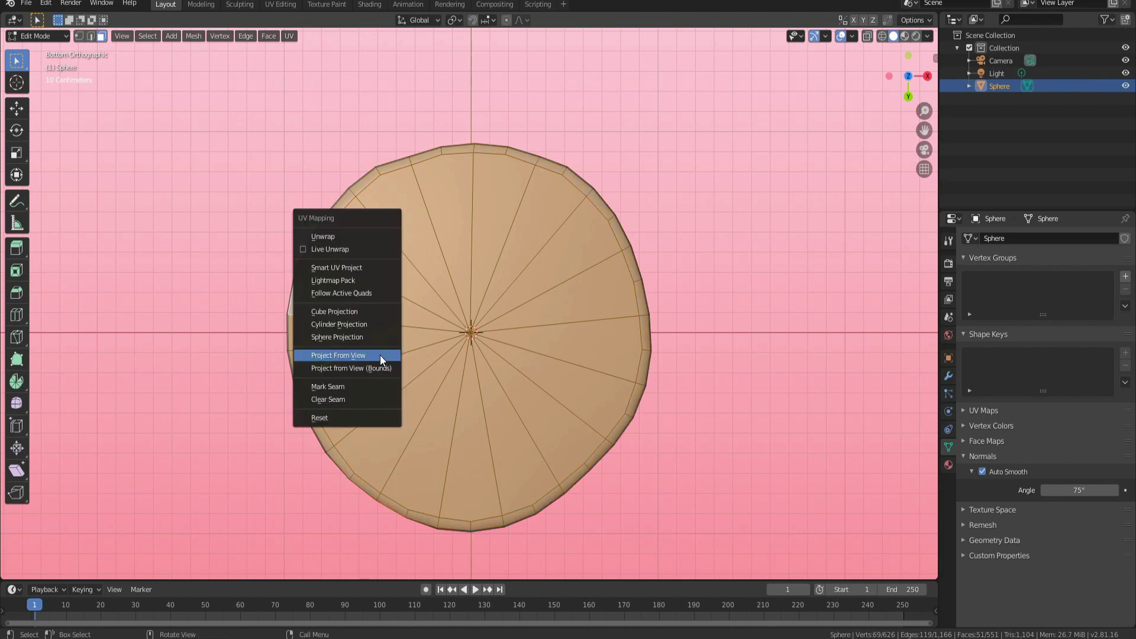
left_click(381, 360)
left_click(280, 5)
key("a")
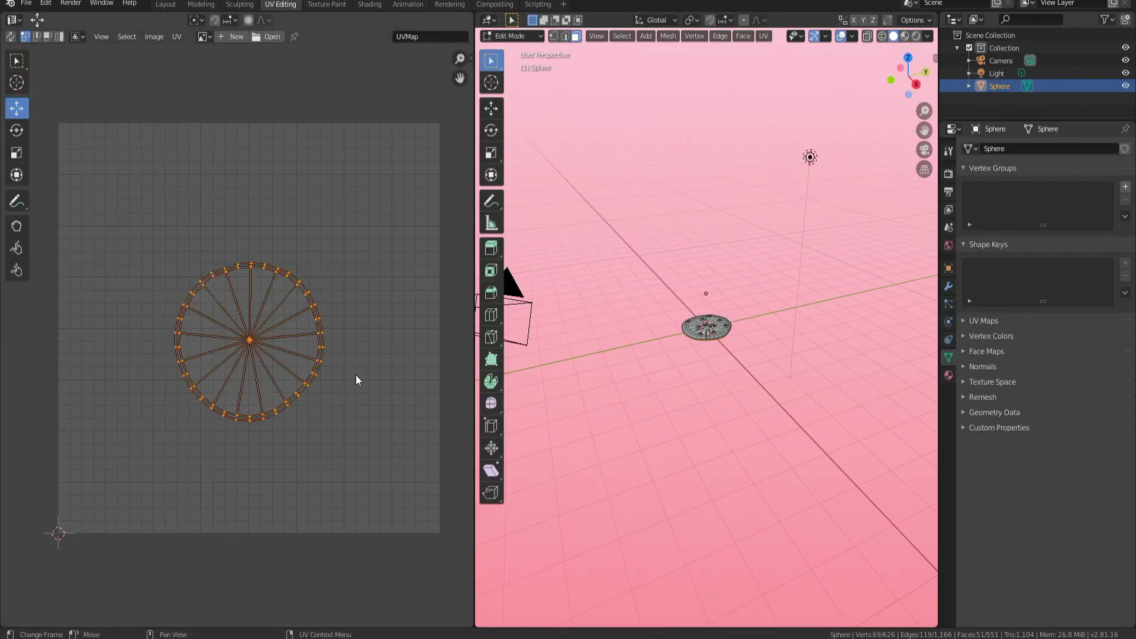
key("s")
left_click(402, 398)
key("g")
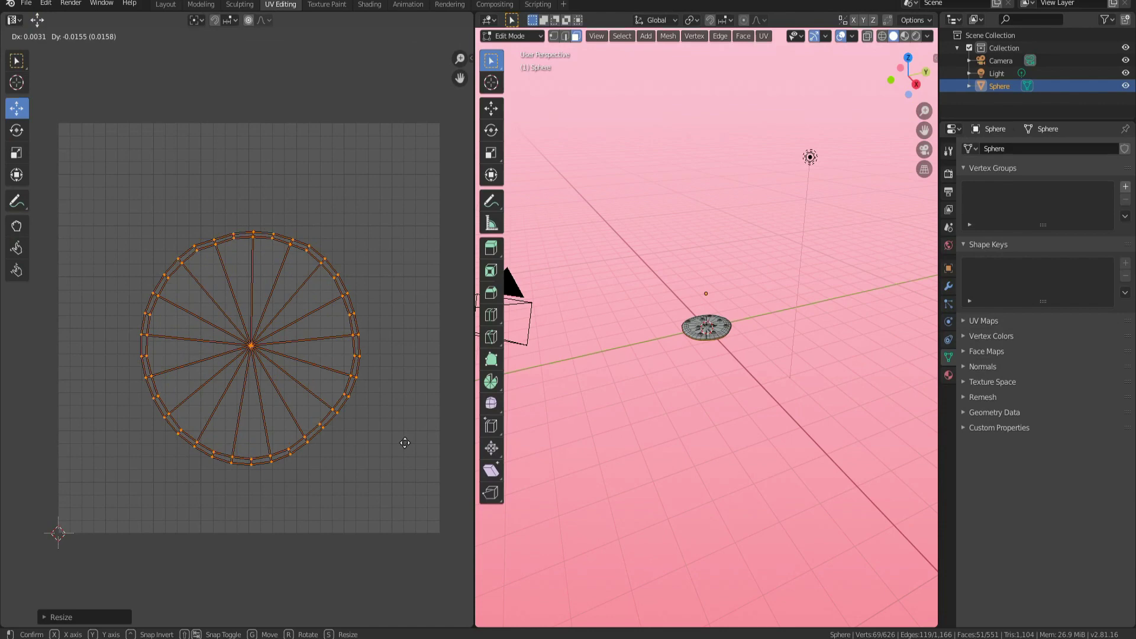
- Return to the Layout workspace and deselect all faces of the cookie
left_click(166, 4)
key("Tab")
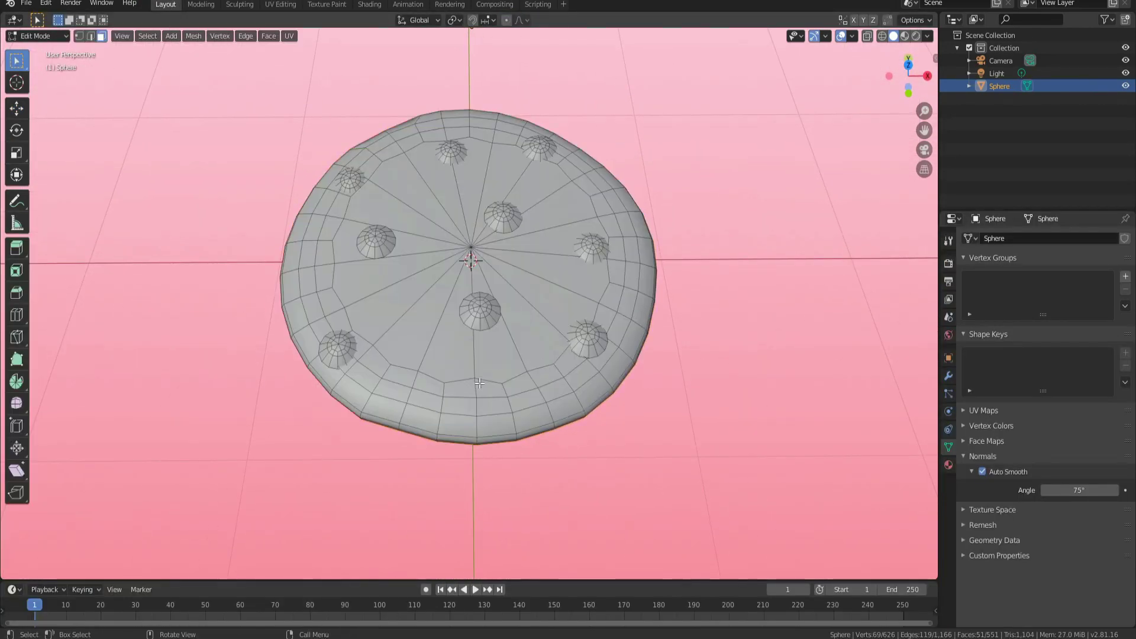
scroll(590, 413, "up", 2)
middle_click_drag(623, 414, 612, 353)
left_click(756, 376)
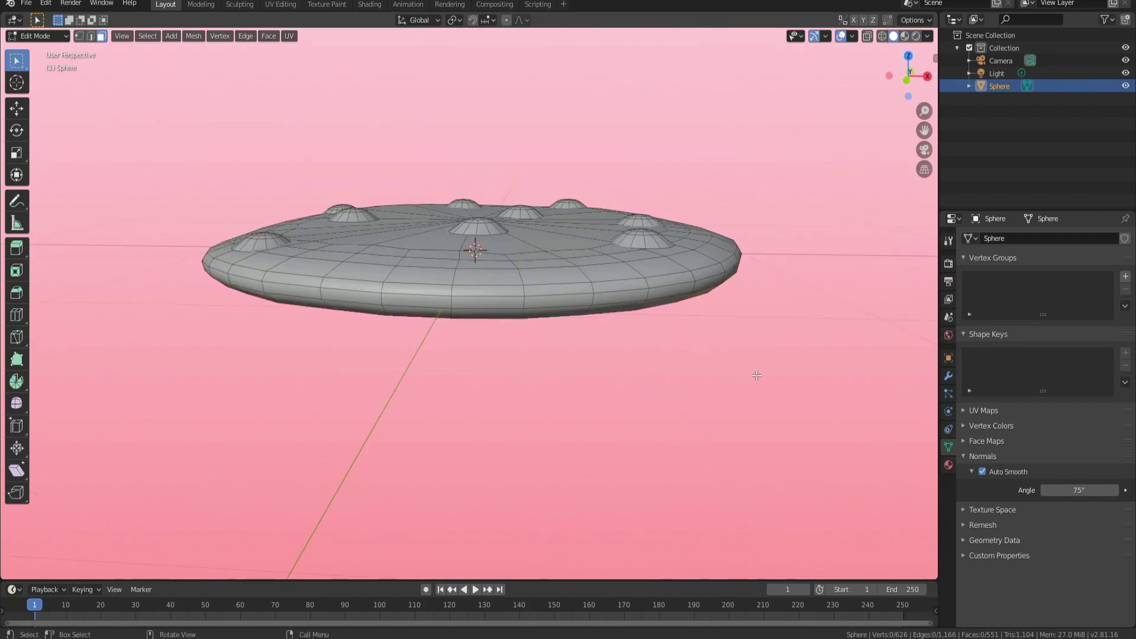
- Select all faces of the nine chips with Circle Select, leaving every disc face unselected
middle_click_drag(493, 190, 486, 305)
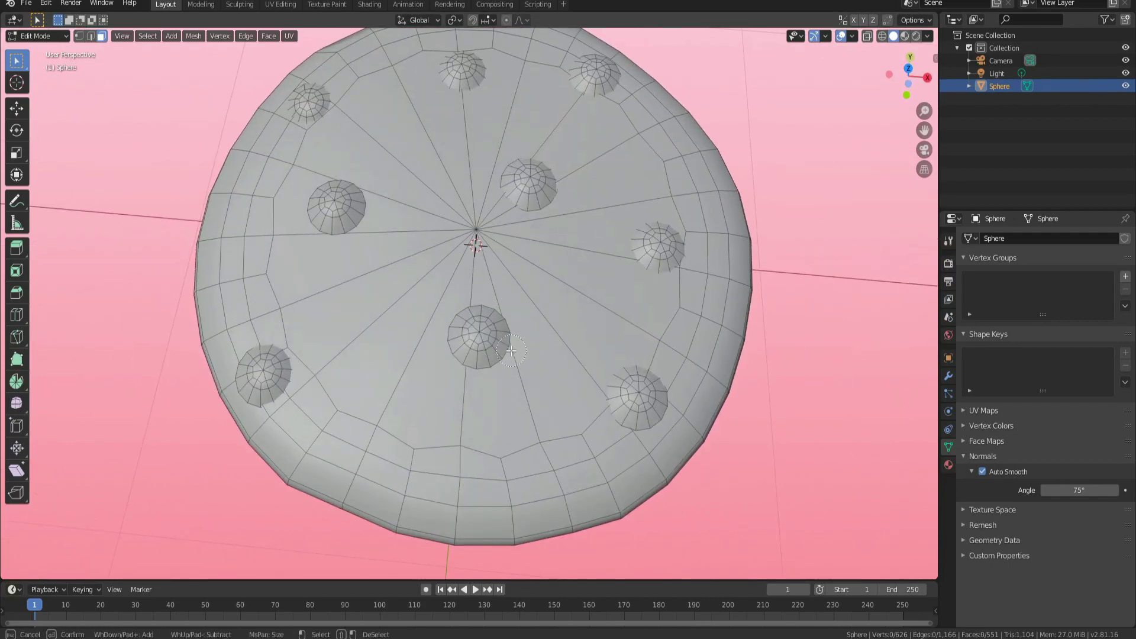
left_click_drag(482, 335, 480, 335)
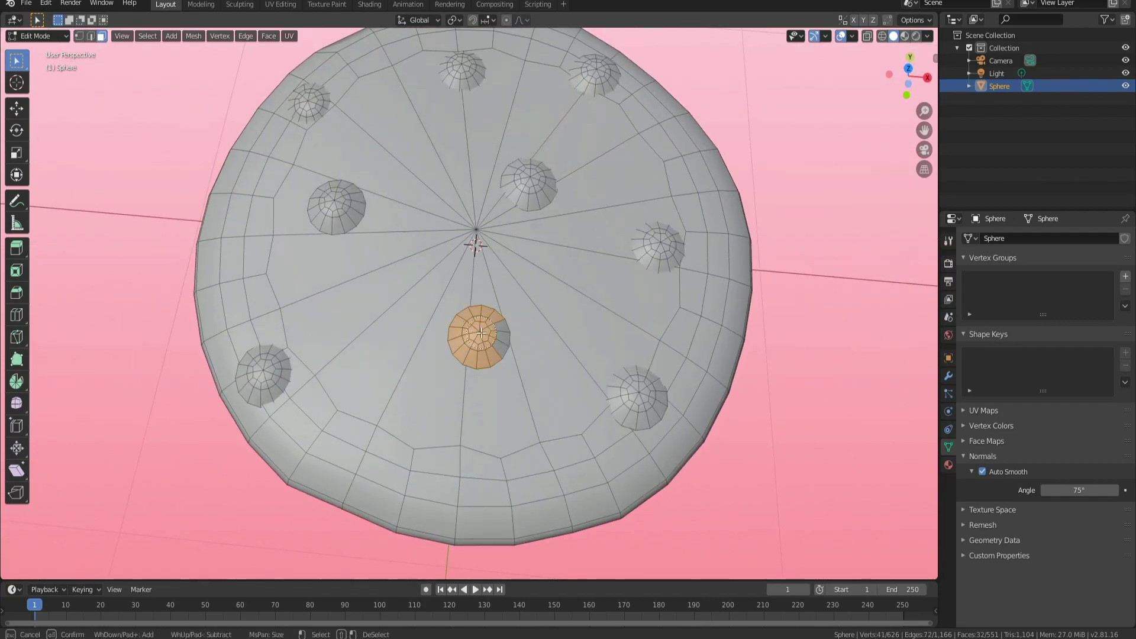
left_click_drag(280, 371, 262, 374)
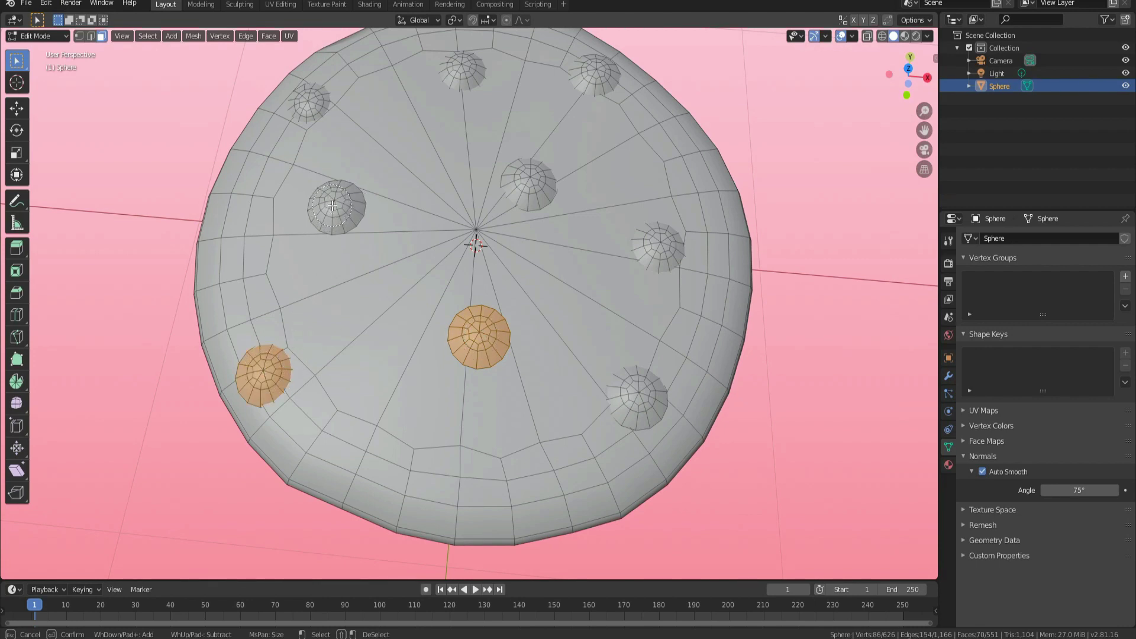
left_click_drag(332, 205, 333, 206)
left_click(530, 181)
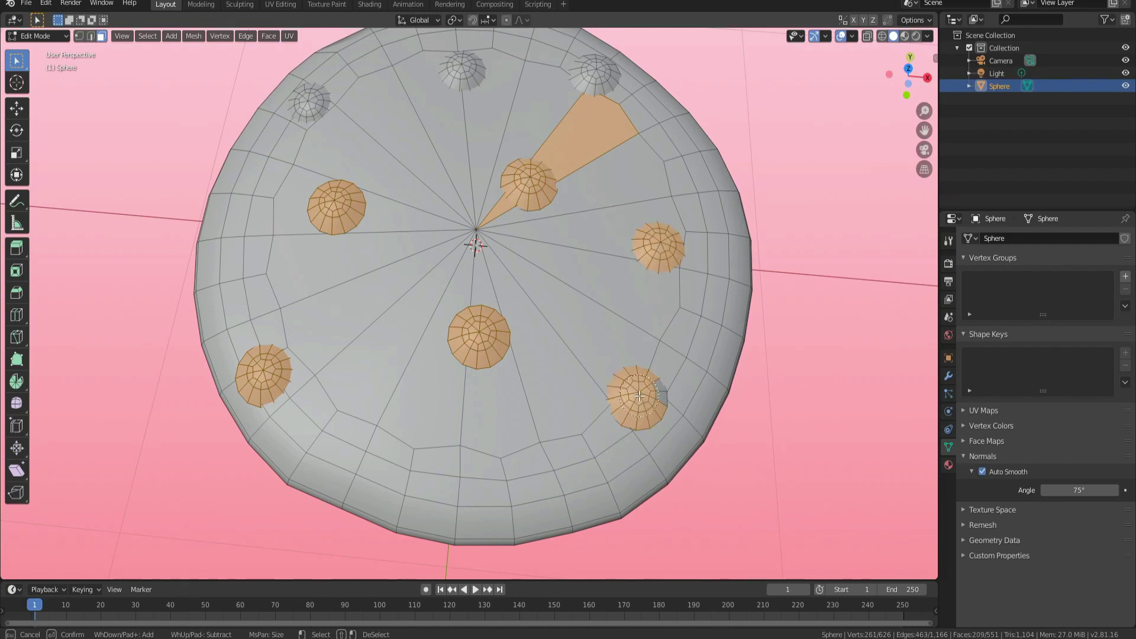
left_click_drag(593, 77, 595, 75)
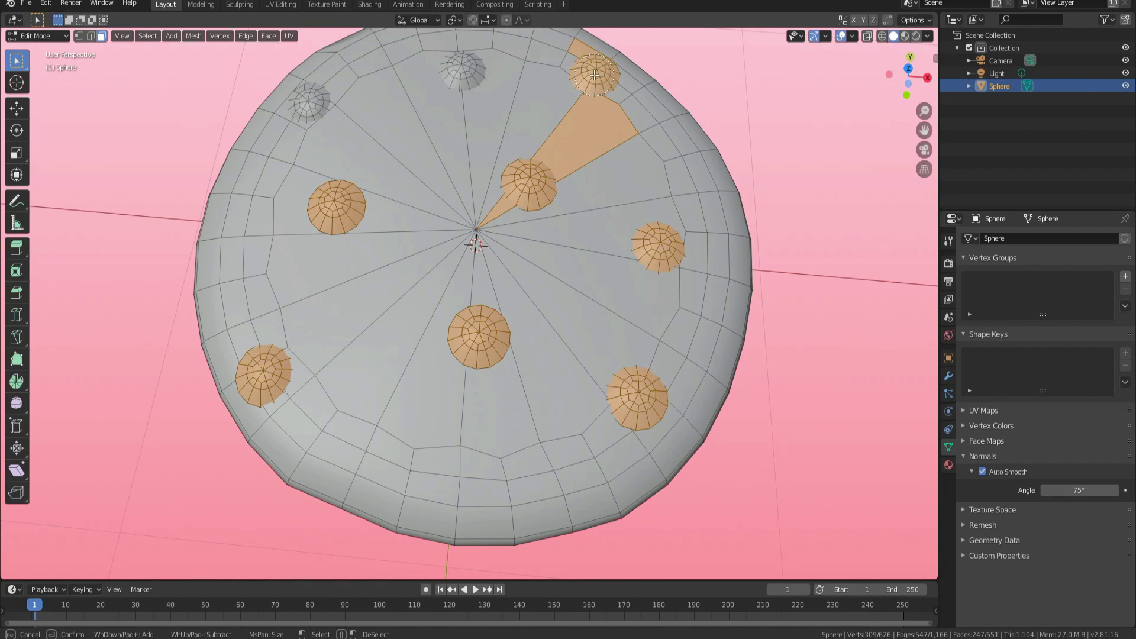
left_click(460, 68)
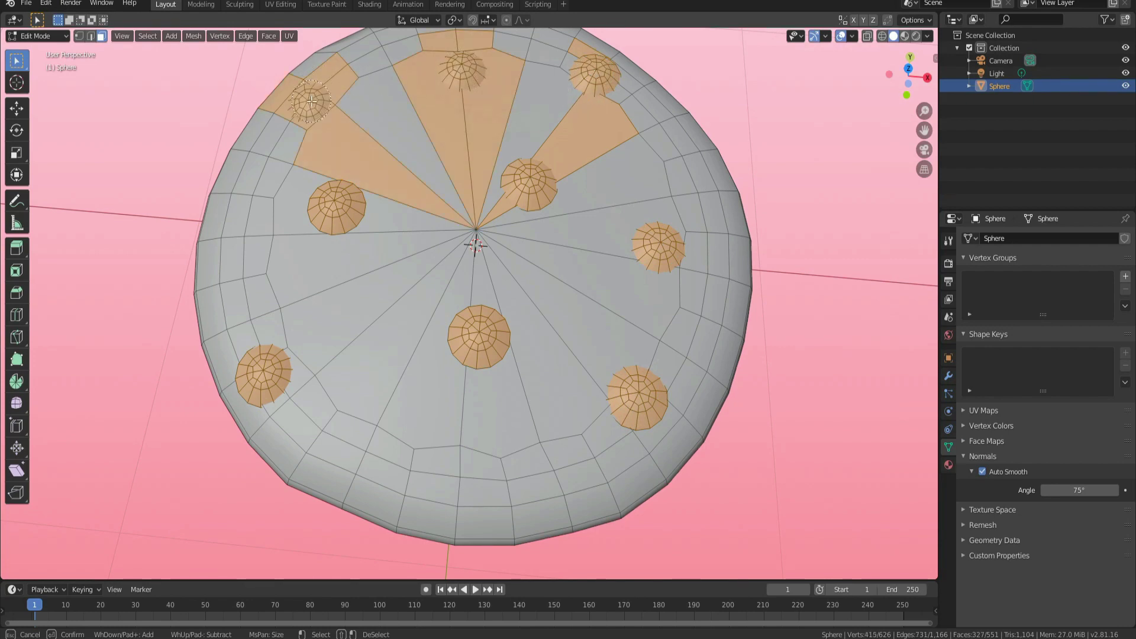
key("Escape")
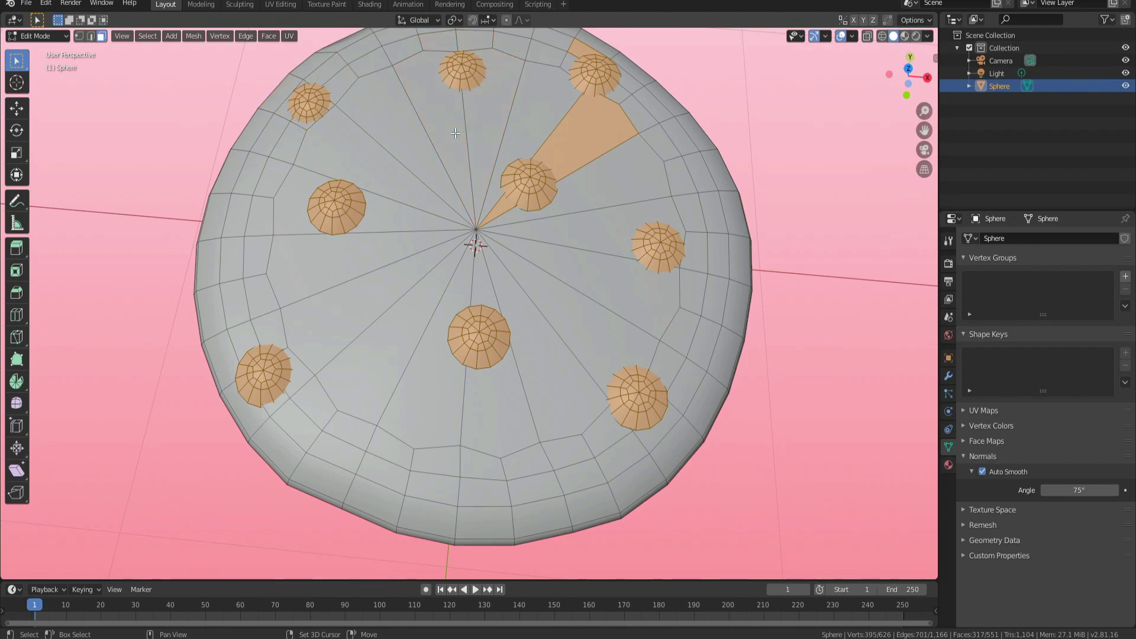
middle_click_drag(587, 91, 696, 150)
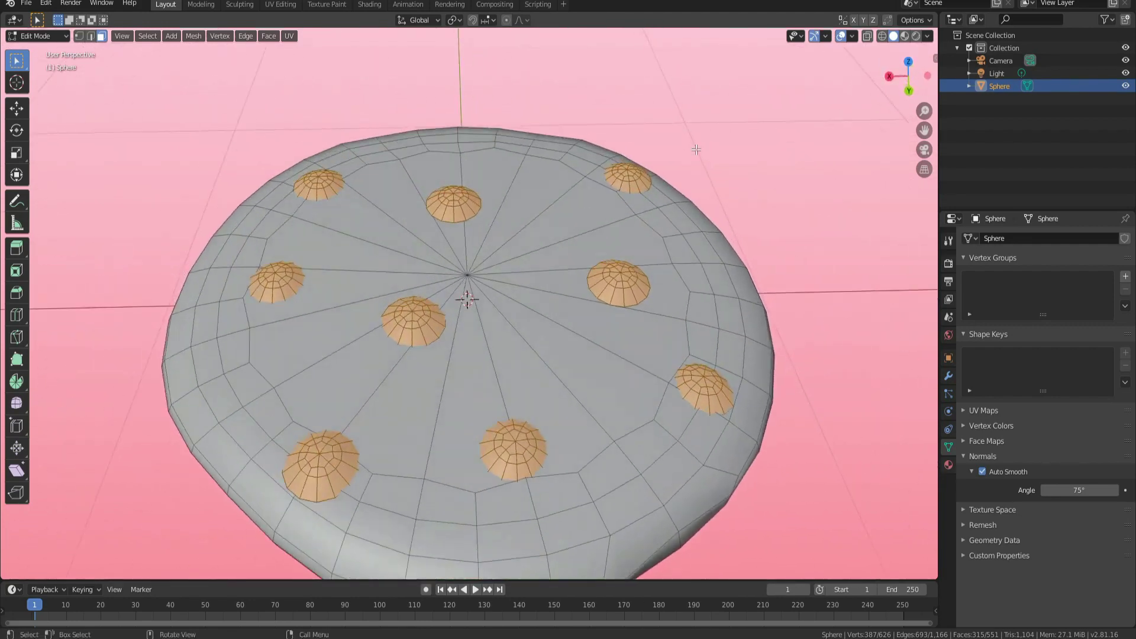
- Unwrap the selected chip faces from the top view using Project From View
left_click(907, 60)
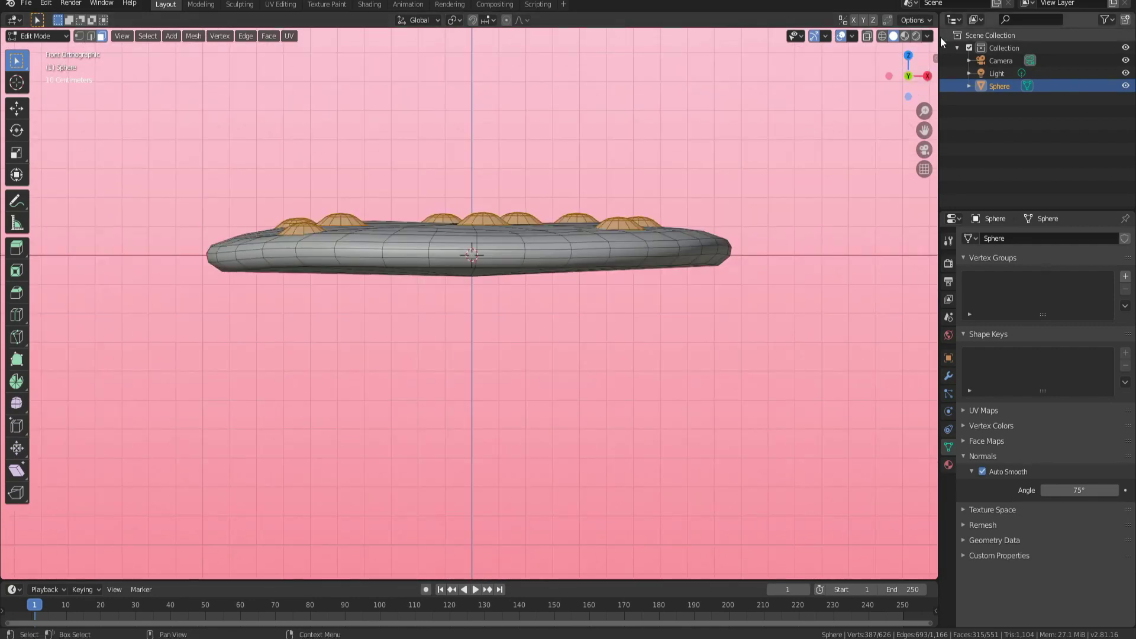
left_click(908, 60)
left_click(909, 59)
scroll(544, 256, "up", 3)
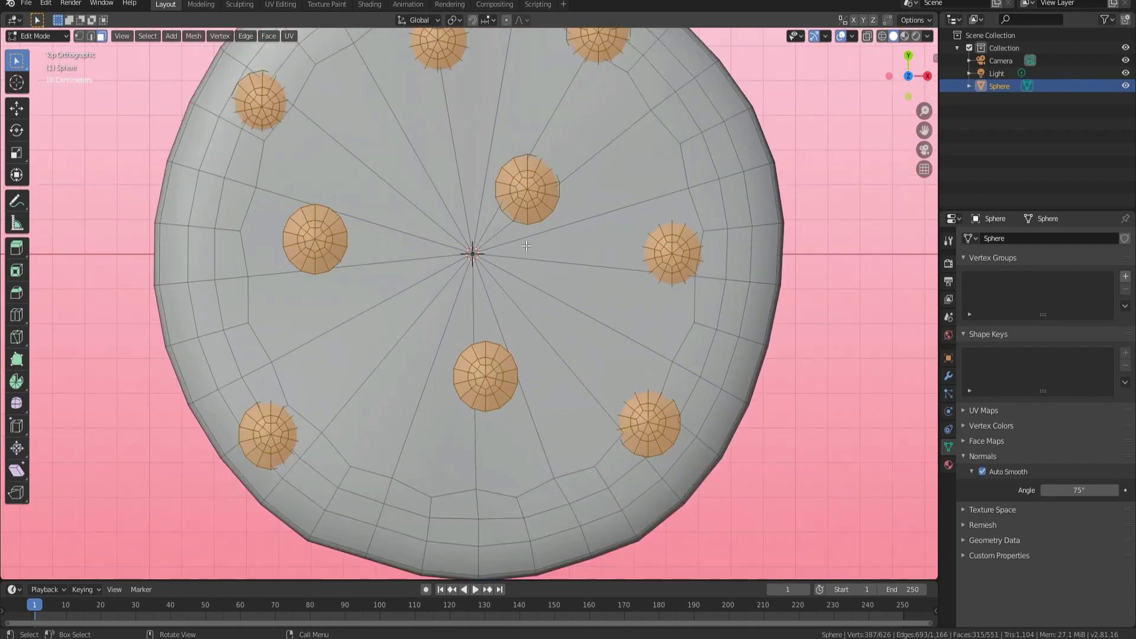
scroll(526, 245, "down", 3)
key("u")
left_click(523, 247)
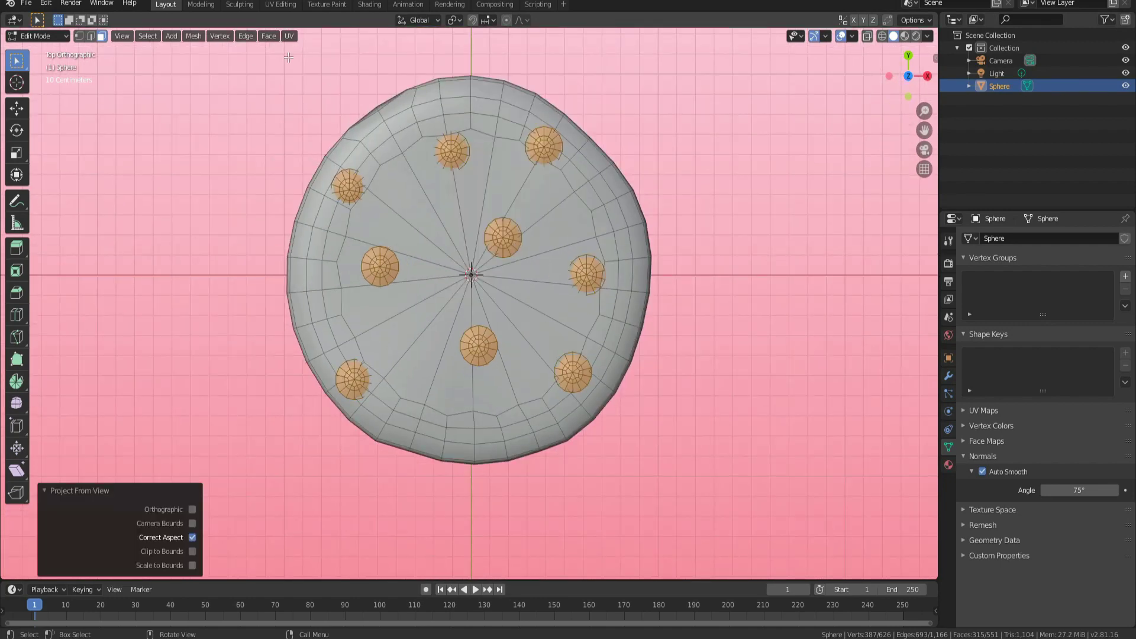
- In the UV Editing workspace, resize the chips' UV islands and move them to the left part of the UV square
left_click(280, 4)
key("a")
key("s")
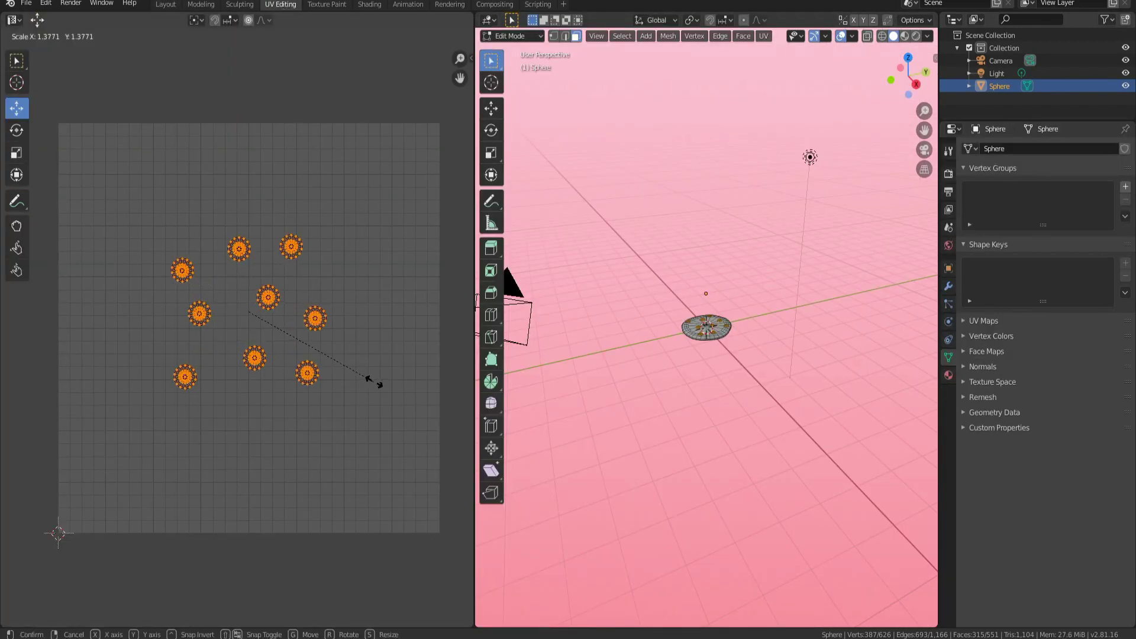
left_click(388, 388)
key("g")
left_click(292, 381)
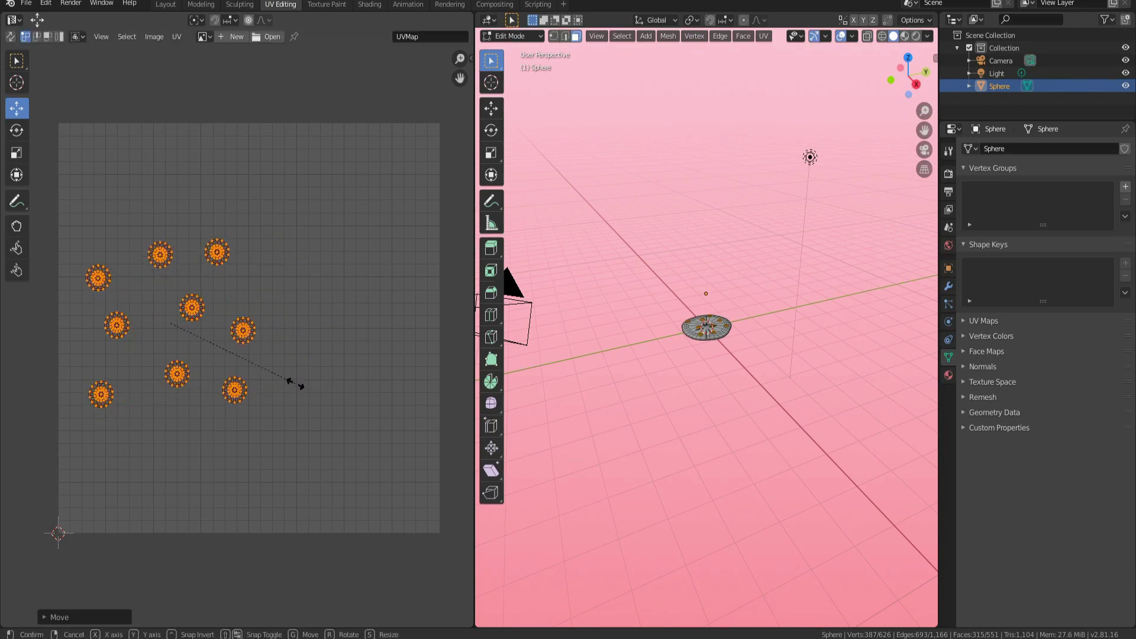
key("s")
left_click(274, 344)
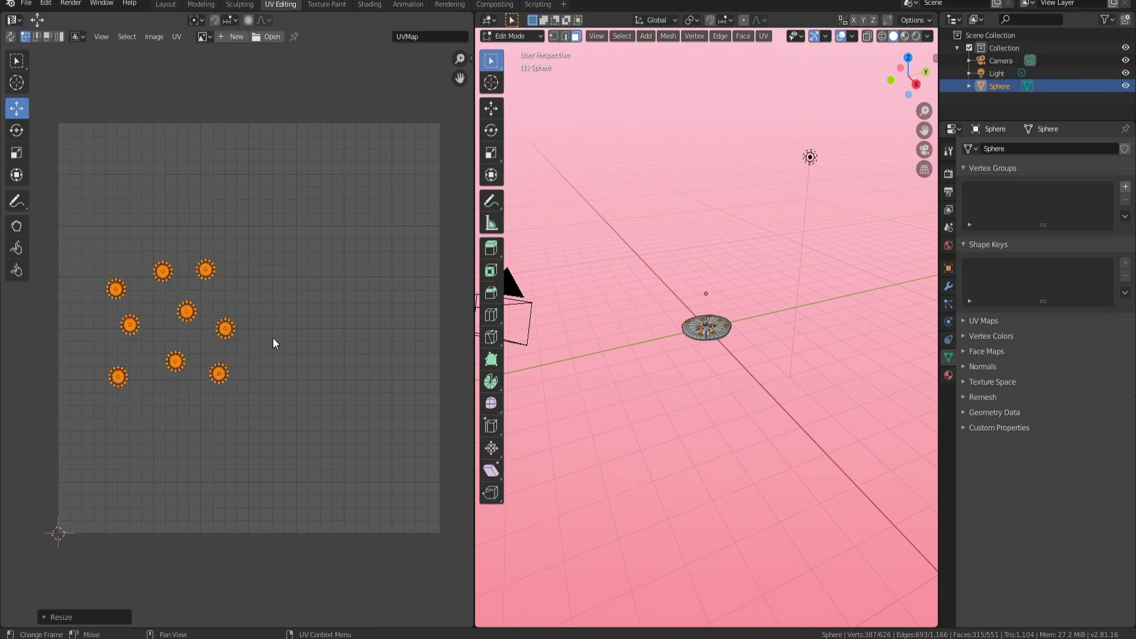
- Select the whole cookie mesh and examine all its UV islands together in the UV Editing workspace
left_click(165, 5)
left_click(278, 5)
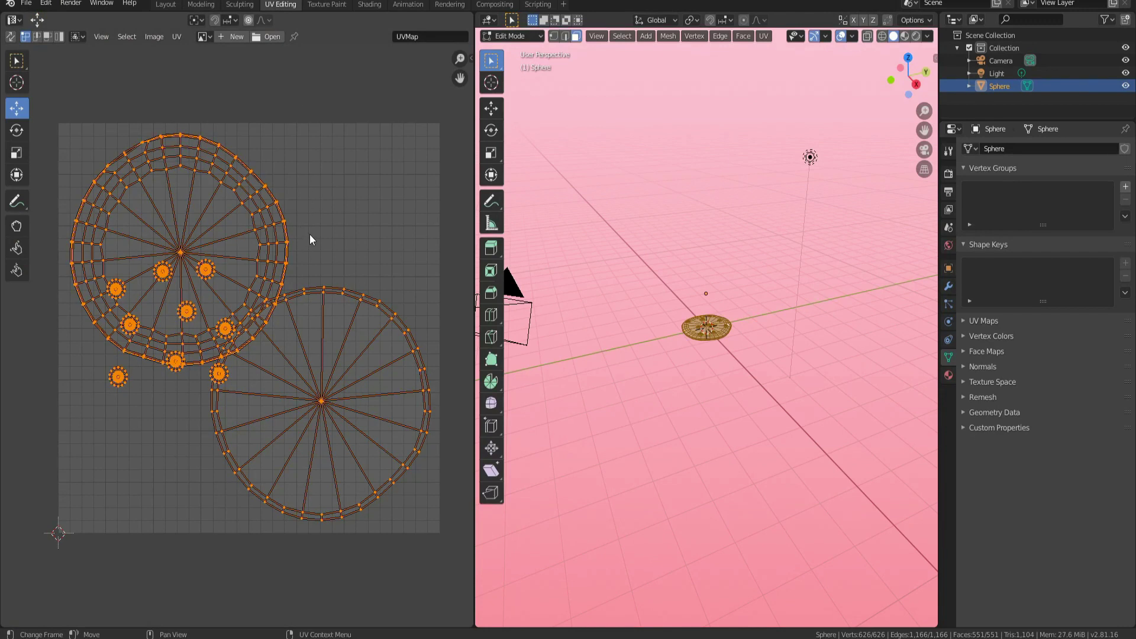
key("Tab")
key("Tab")
left_click(746, 433)
middle_click_drag(747, 433, 720, 505)
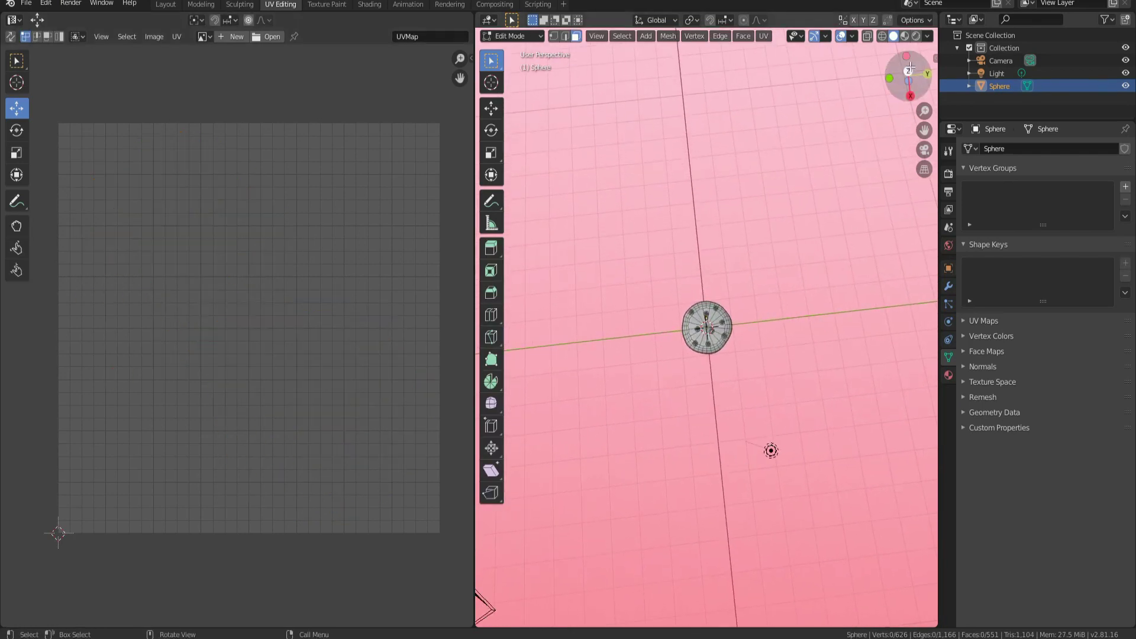
left_click(910, 69)
key("b")
left_click_drag(620, 237, 758, 387)
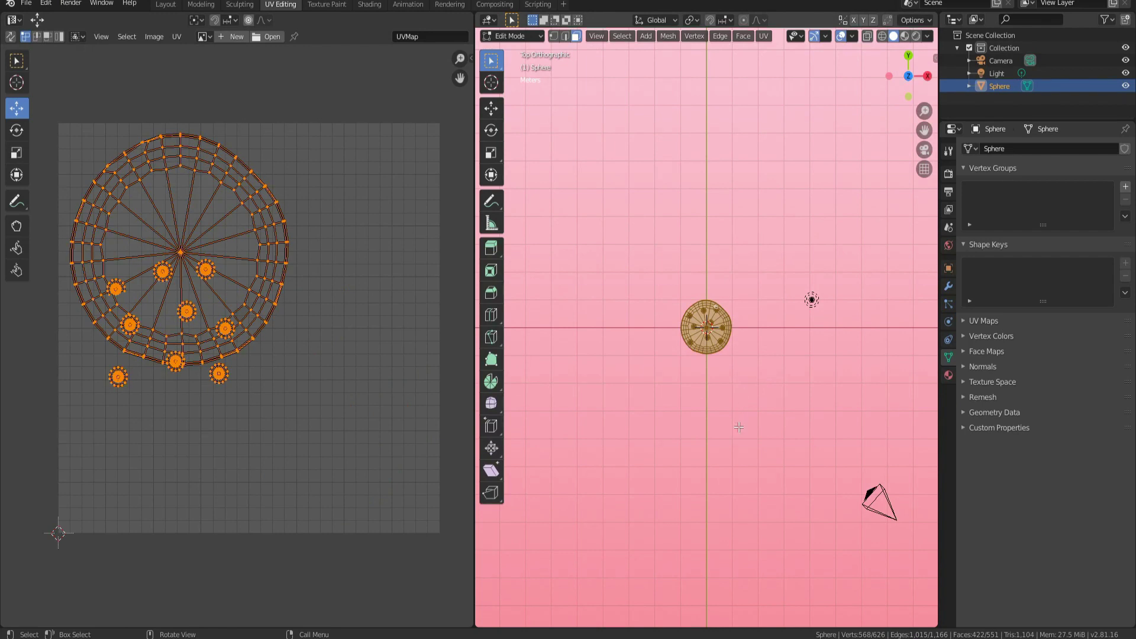
scroll(739, 428, "up", 8)
key("alt+a")
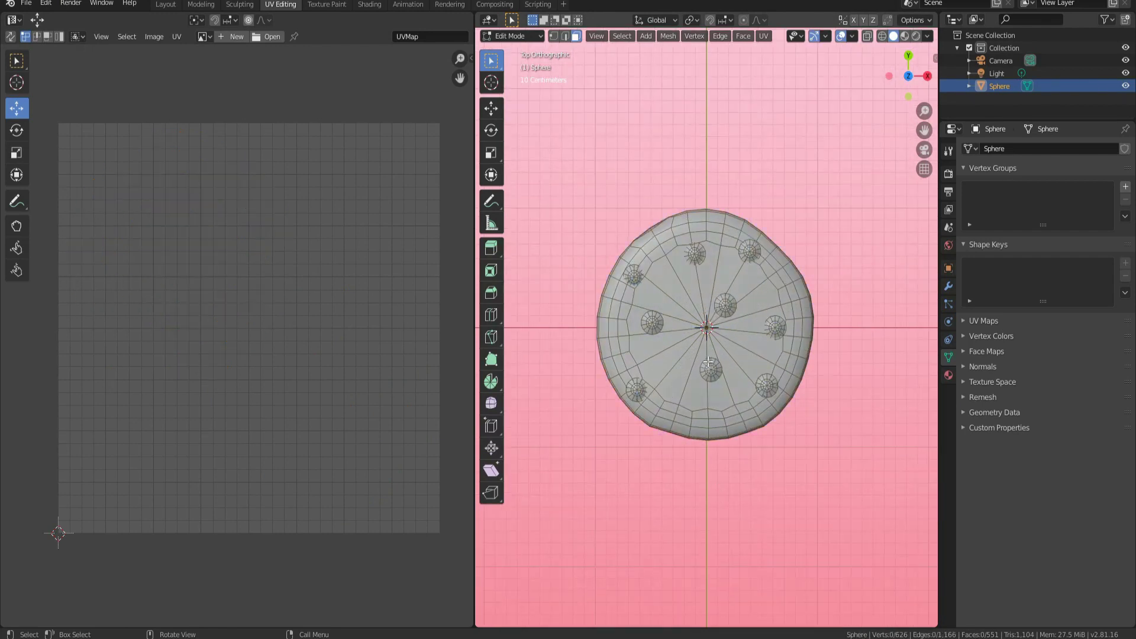
- Select the disc's central top faces and the face loops around them down to the rim, leaving the chips unselected
key("c")
left_click(708, 332)
key("Escape")
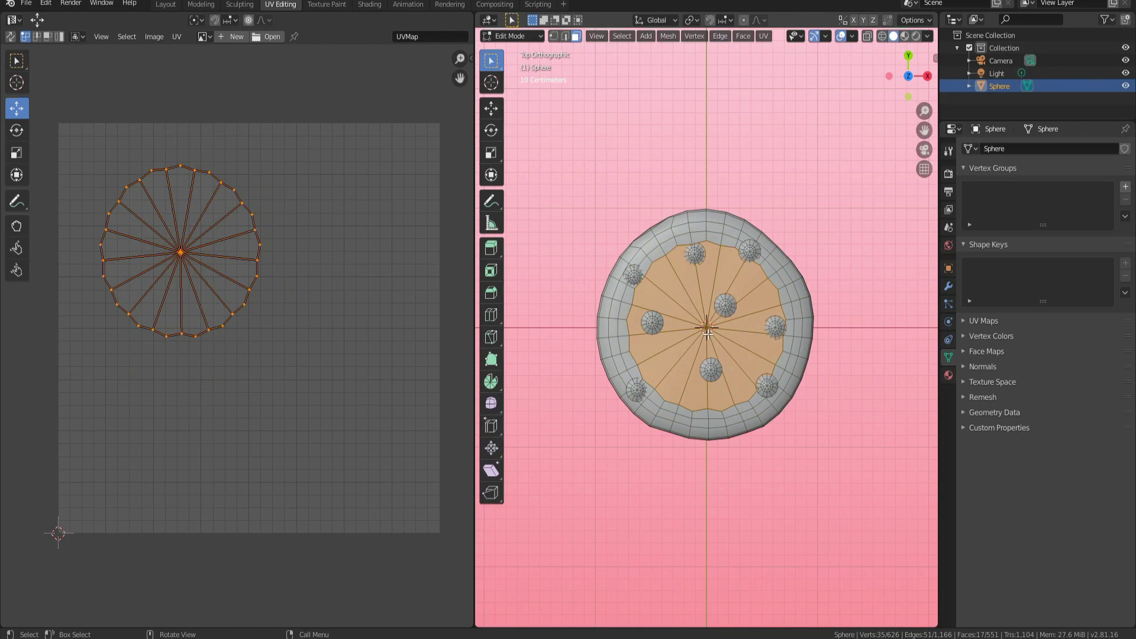
left_click(665, 256, "alt+shift")
left_click(656, 248, "alt+shift")
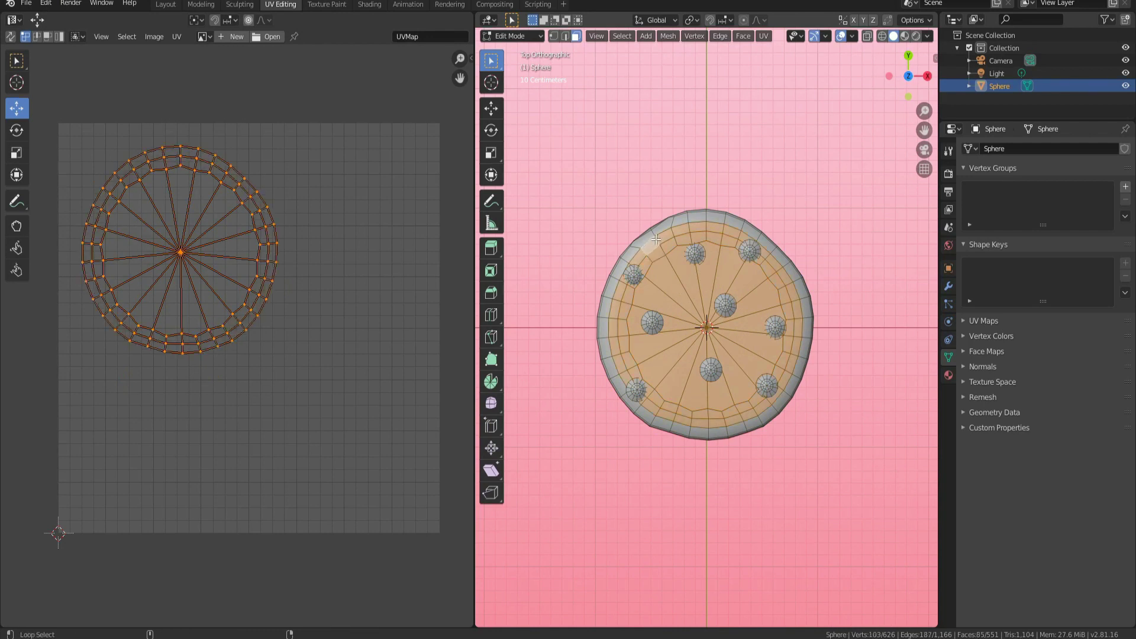
left_click(645, 247, "alt+shift")
middle_click_drag(643, 248, 599, 512)
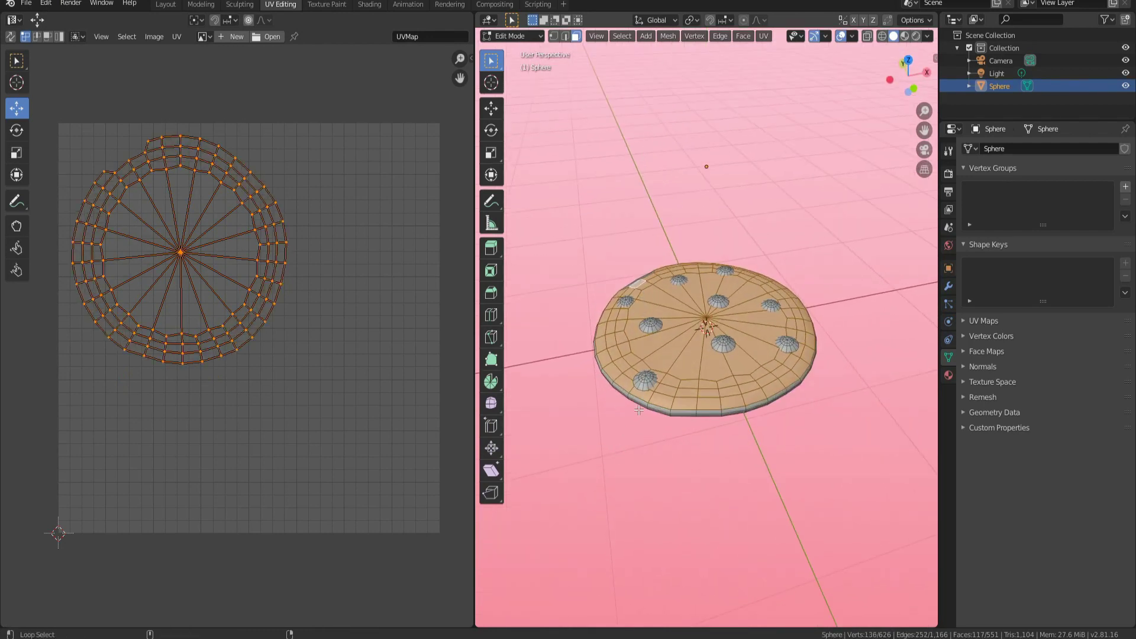
left_click(676, 369, "alt+shift")
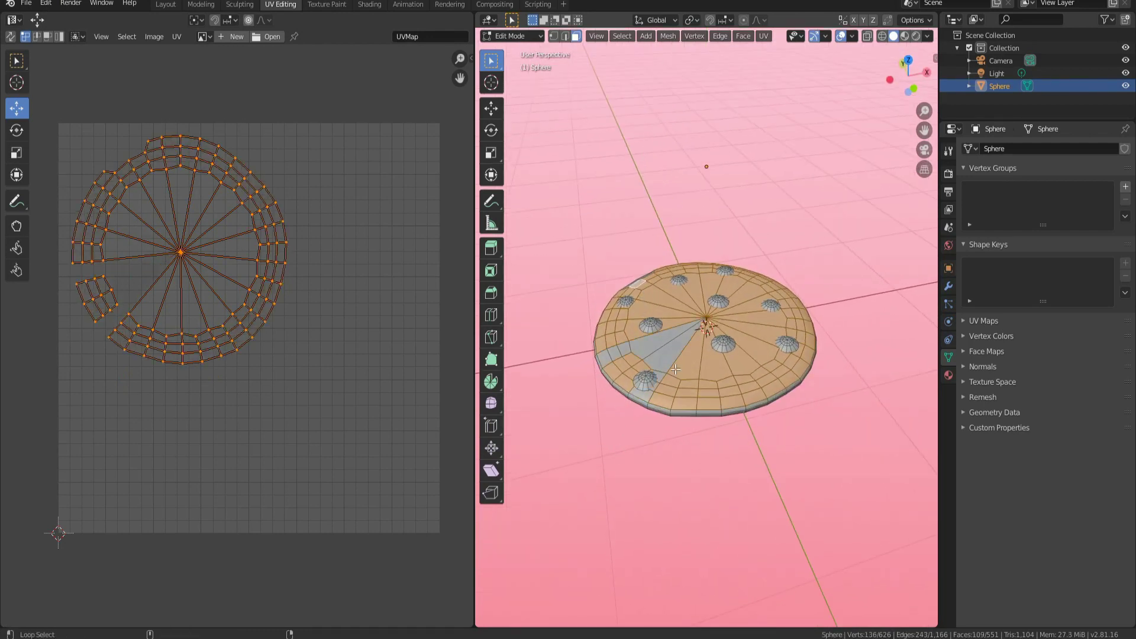
left_click(639, 410, "alt+shift")
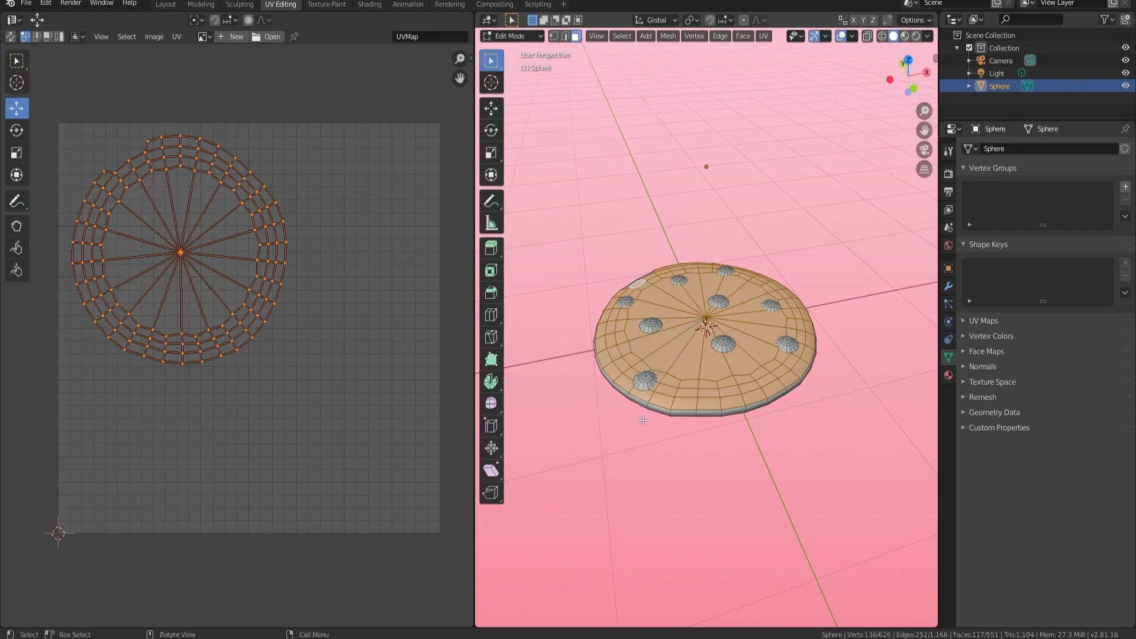
left_click(648, 407, "alt+shift")
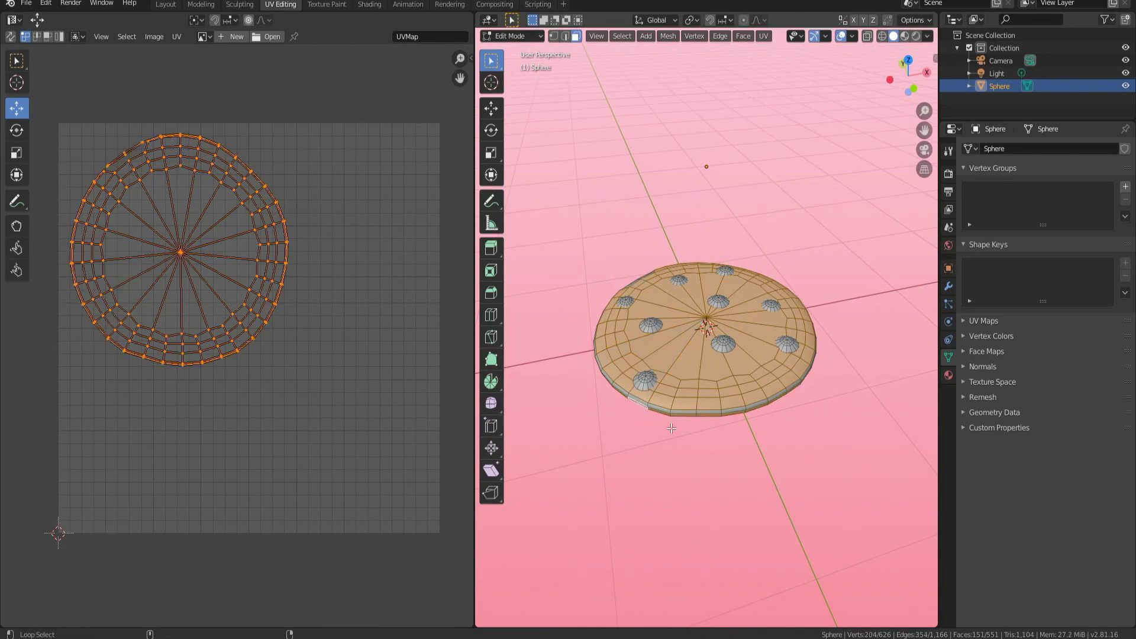
key("ctrl+z")
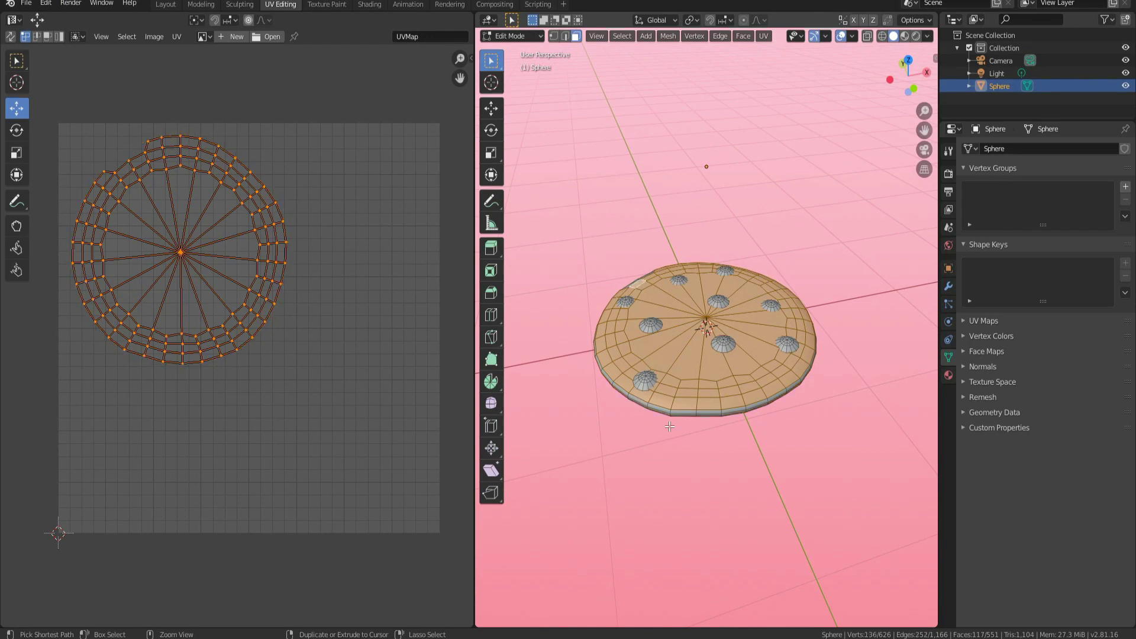
left_click(649, 405, "alt+shift")
- Try shrinking the top disc's UV island and shifting it toward the upper-left corner of the UV square
key("KP_7")
key("s")
left_click(304, 309)
key("g")
left_click(276, 277)
- Try to select the disc's underside faces and rim loop from the bottom view, and clear the selection
key("ctrl+KP_7")
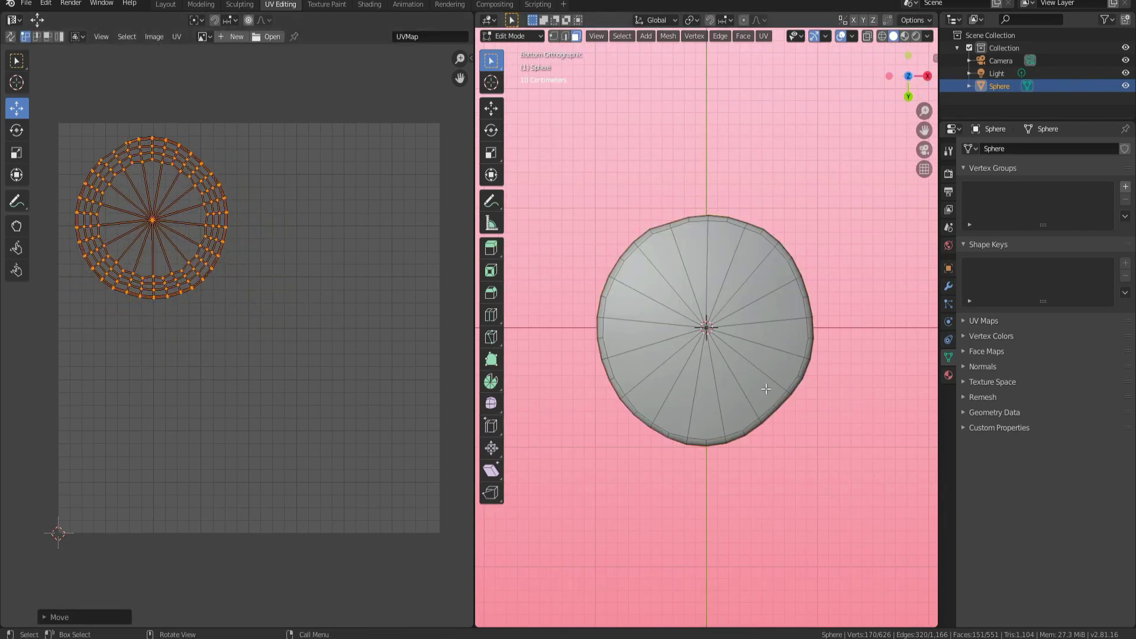
key("alt+a")
left_click(724, 352, "alt")
left_click(608, 277, "alt+shift")
middle_click_drag(606, 284, 597, 370)
key("alt+a")
middle_click_drag(645, 305, 710, 398)
scroll(721, 398, "up", 3)
key("a")
key("alt+a")
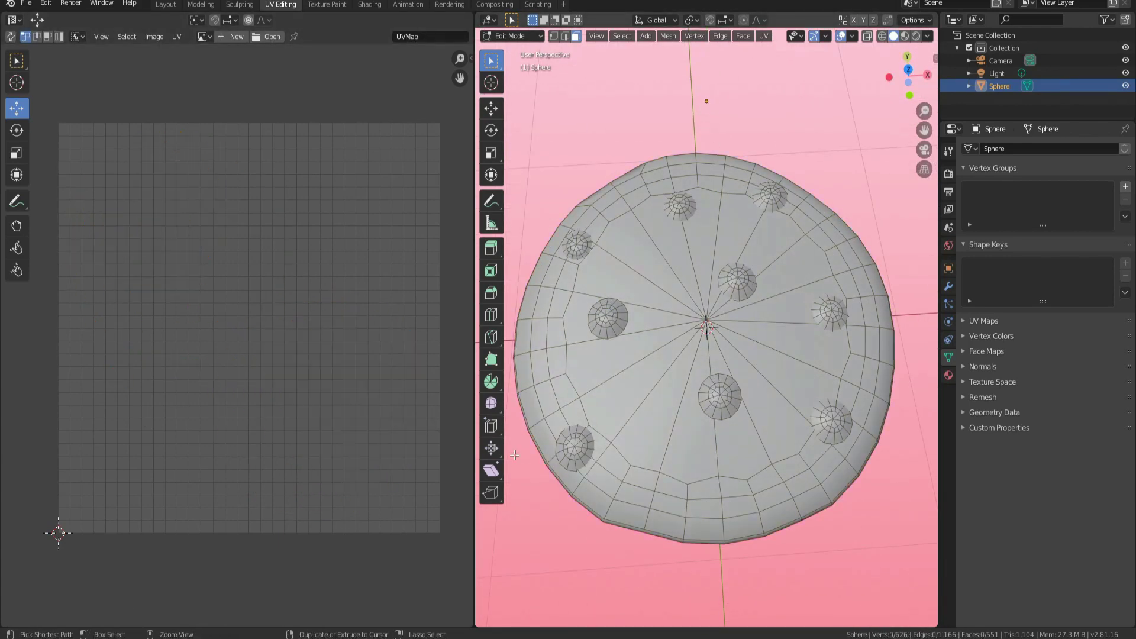
- Reselect the disc's central top faces and the surrounding upper face loops without the chips
left_click(640, 269, "alt")
middle_click_drag(641, 270, 637, 286)
left_click(568, 401, "alt+shift")
left_click(557, 405, "alt+shift")
left_click(545, 411, "alt+shift")
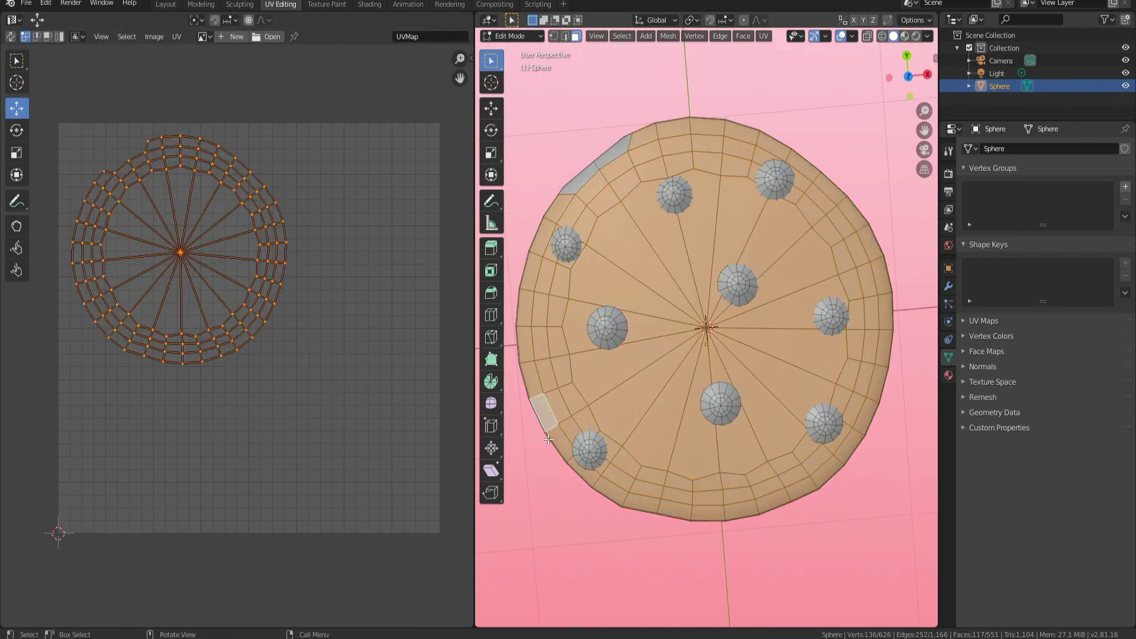
- Extend the top selection with the missing outer patches and the side face loop around the rim
middle_click_drag(545, 412, 622, 444)
left_click(600, 389, "shift")
left_click(642, 397, "shift")
scroll(633, 395, "down", 1)
left_click(628, 388, "alt+shift")
left_click(672, 346, "alt+shift")
left_click(639, 360, "alt+shift")
key("ctrl+z")
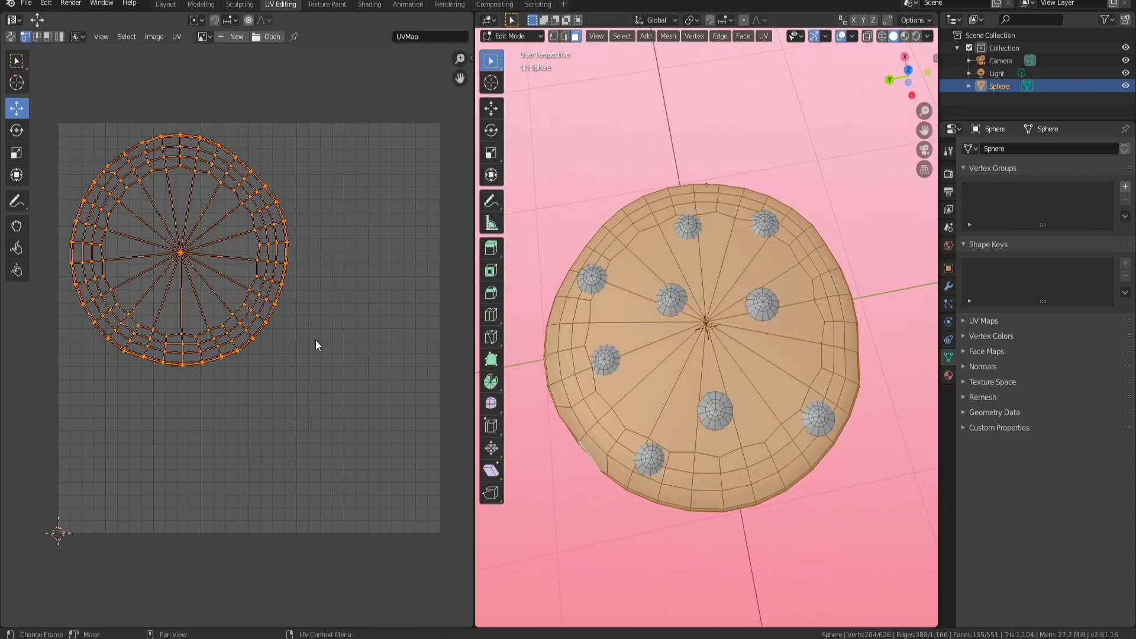
- Shrink the selected top disc's UV island and place it in the upper-left corner of the UV square
key("s")
key("g")
left_click(254, 309)
- Try to select the cookie's underside faces with the surrounding loops and scale their UV island, and clear the selection
key("alt+a")
middle_click_drag(650, 509, 649, 310)
left_click(810, 338, "alt")
left_click(563, 276, "alt+shift")
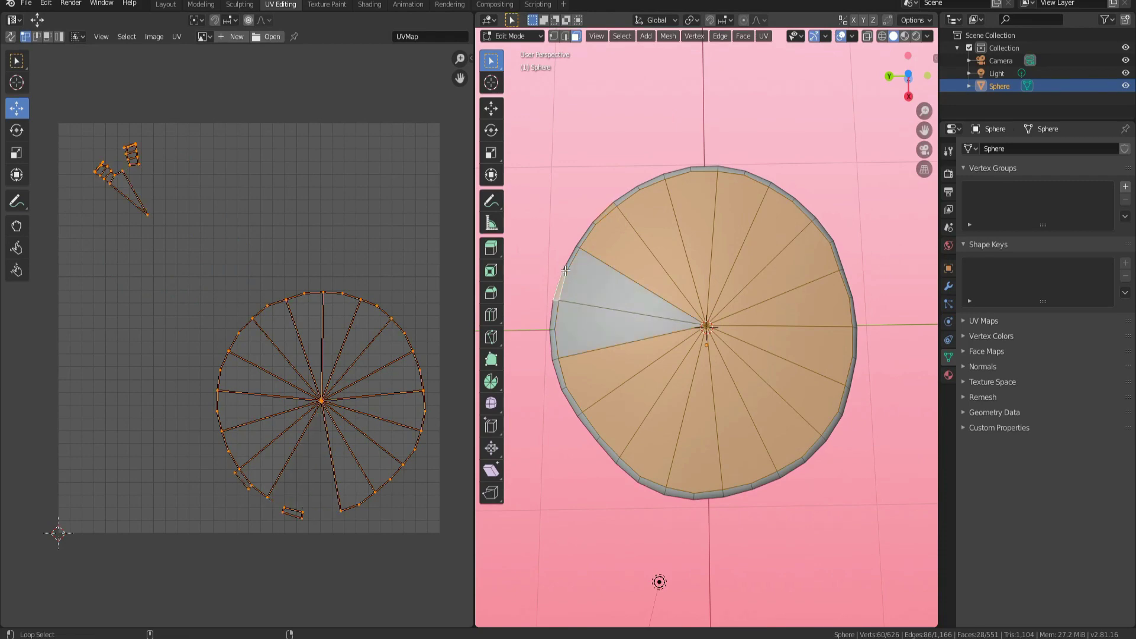
left_click(564, 274, "alt+shift")
left_click(565, 272, "alt+shift")
key("s")
left_click(436, 474)
key("alt+a")
- Reselect the underside faces with the narrow rim loops, shrink their UV island and place it in the UV square's lower-right corner
mouse_move(639, 252)
middle_mouse_down()
mouse_move(637, 336)
mouse_move(642, 261)
middle_mouse_up()
left_click(654, 282, "alt")
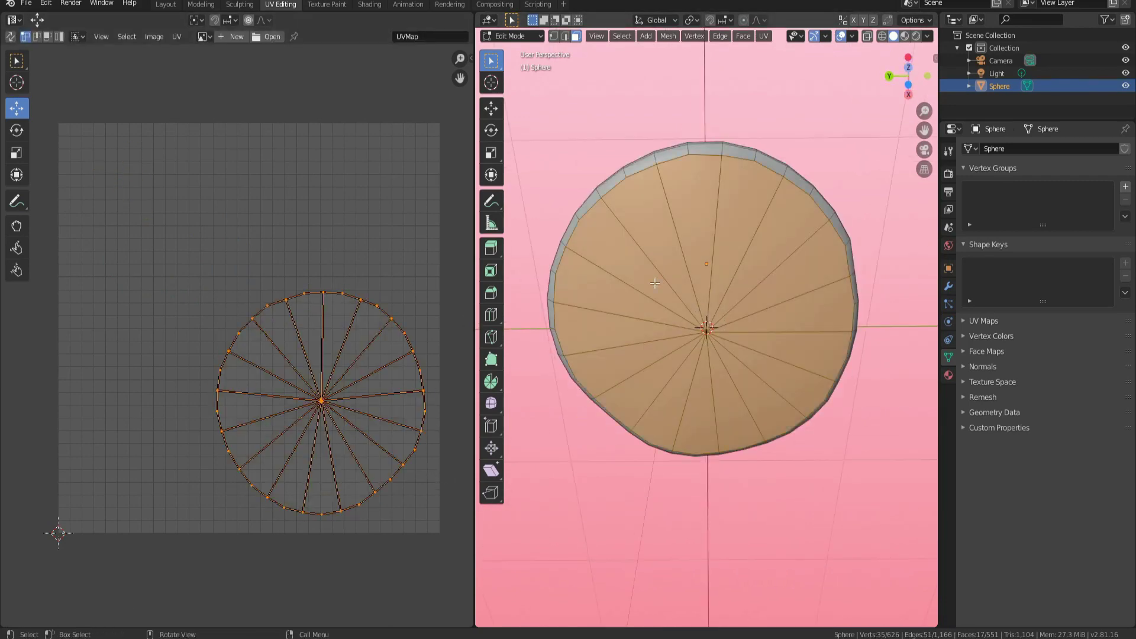
left_click(707, 264, "alt+shift")
left_click(639, 168, "alt+shift")
key("s")
key("g")
left_click(412, 505)
- Reselect only the cookie's central top faces and the surrounding upper and side face loops, without the chips
middle_click_drag(642, 323, 640, 554)
key("a")
key("w")
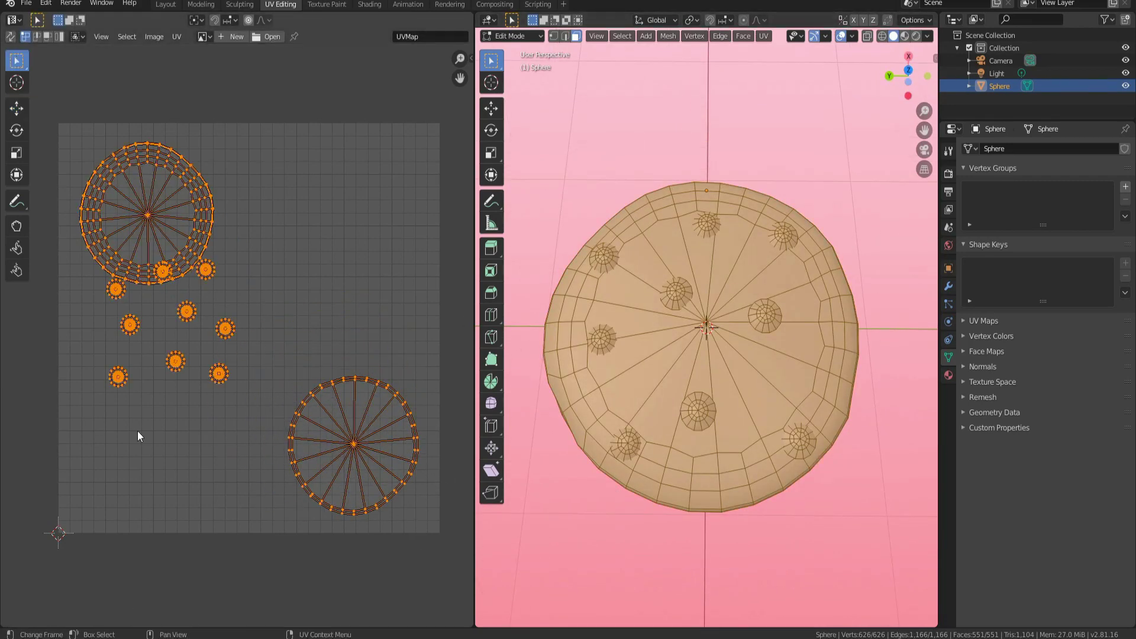
key("alt+a")
right_click(651, 555)
left_click(655, 378, "alt")
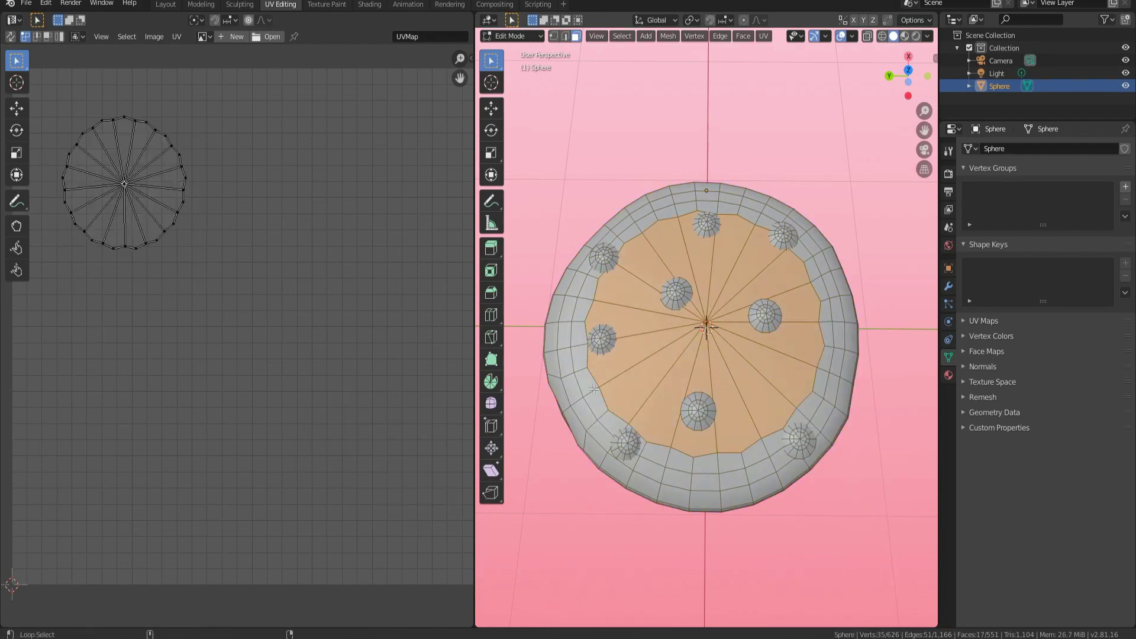
left_click(609, 396, "alt+shift")
left_click(594, 405, "alt+shift")
left_click(580, 414, "alt+shift")
mouse_move(618, 466)
middle_mouse_down()
mouse_move(637, 375)
mouse_move(638, 464)
middle_mouse_up()
- Move the top disc's UV island to the upper-right corner of the UV square, above the underside island
scroll(208, 238, "down", 2)
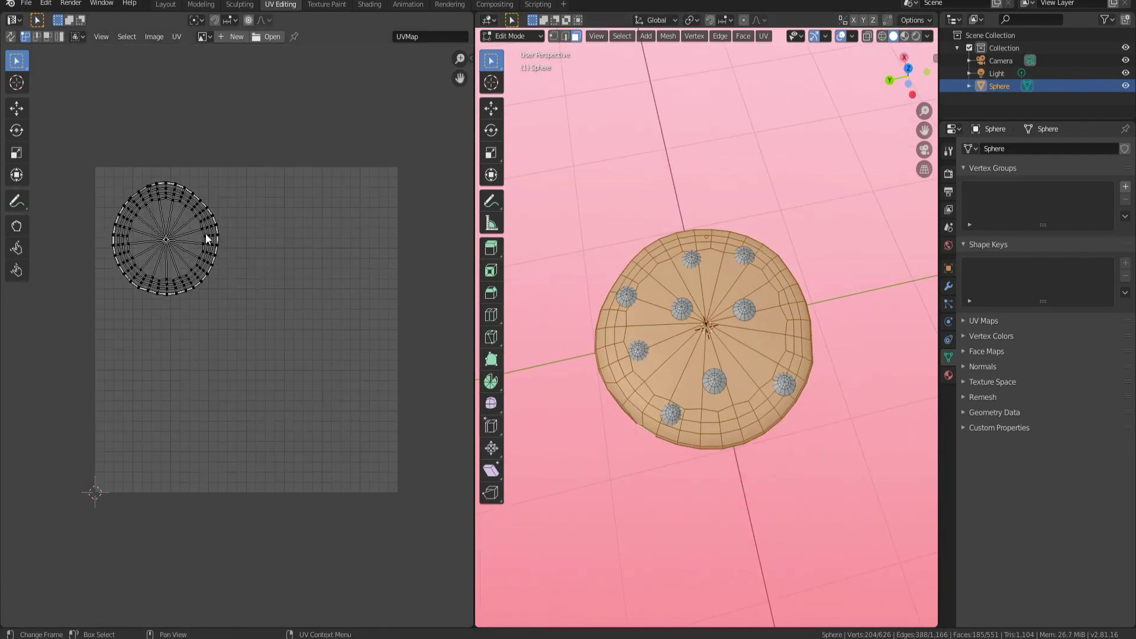
left_click(16, 108)
key("a")
left_click_drag(288, 296, 452, 289)
- Select the whole mesh to show every UV island, and resize the chip islands together
key("a")
key("alt+a")
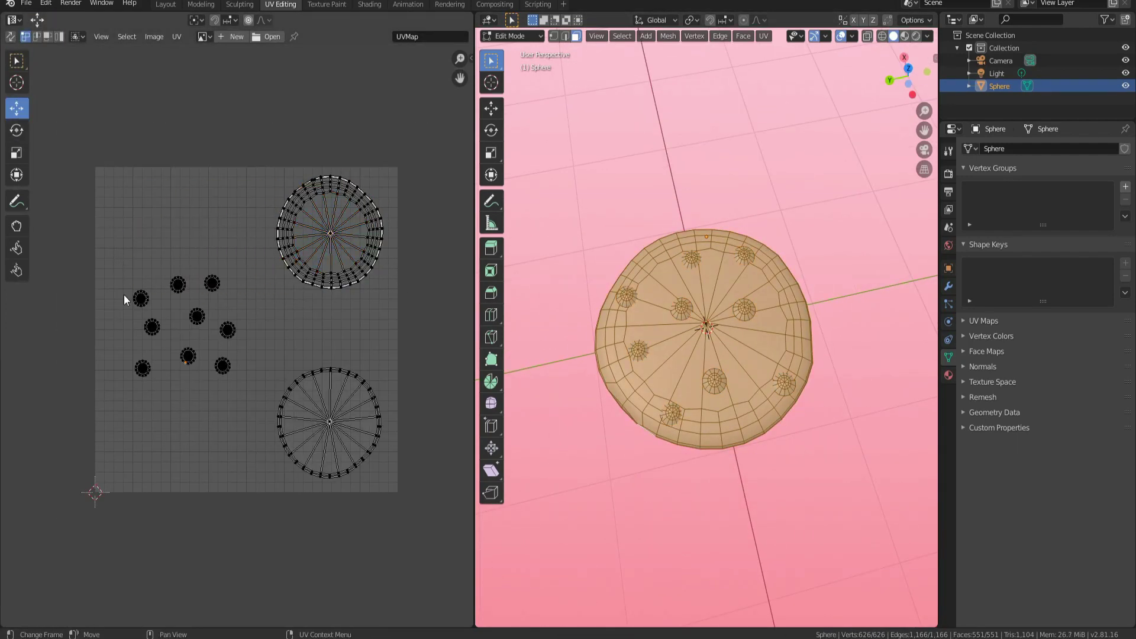
key("w")
left_click_drag(116, 260, 258, 414)
key("s")
left_click(220, 382)
- Move the chip islands into the upper-left corner of the UV square and adjust their size to fit there
left_click(17, 109)
key("g")
left_click(178, 316)
key("s")
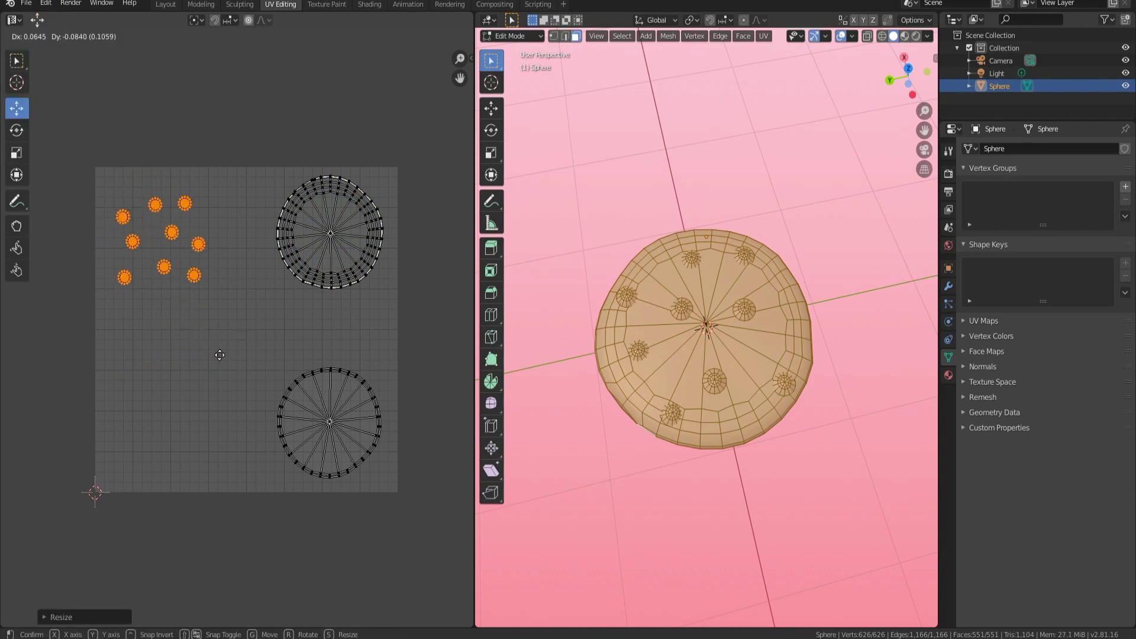
left_click_drag(220, 355, 220, 340)
key("s")
left_click(243, 357)
- Resize the top disc's UV island and move it to the lower-left part of the UV square
left_click(17, 61)
left_click_drag(258, 161, 409, 305)
key("s")
left_click(450, 343)
left_click_drag(242, 137, 435, 344)
left_click(17, 108)
left_click_drag(331, 233, 186, 392)
- Enlarge the top disc's UV island and fit it into the lower middle of the UV square below the chip islands
key("alt+a")
left_click(16, 61)
left_click_drag(86, 299, 273, 525)
left_click_drag(273, 342, 360, 304)
left_click(17, 108)
left_click(17, 61)
left_click_drag(90, 295, 278, 491)
left_click(18, 112)
key("s")
left_click_drag(284, 413, 383, 378)
key("s")
left_click(371, 403)
- Enlarge the underside's UV island, fit it into the upper-right corner of the UV square and clear the selection
key("alt+a")
left_click(16, 61)
left_click_drag(384, 161, 369, 288)
left_click(16, 109)
key("s")
left_click_drag(361, 291, 381, 305)
left_click(387, 297)
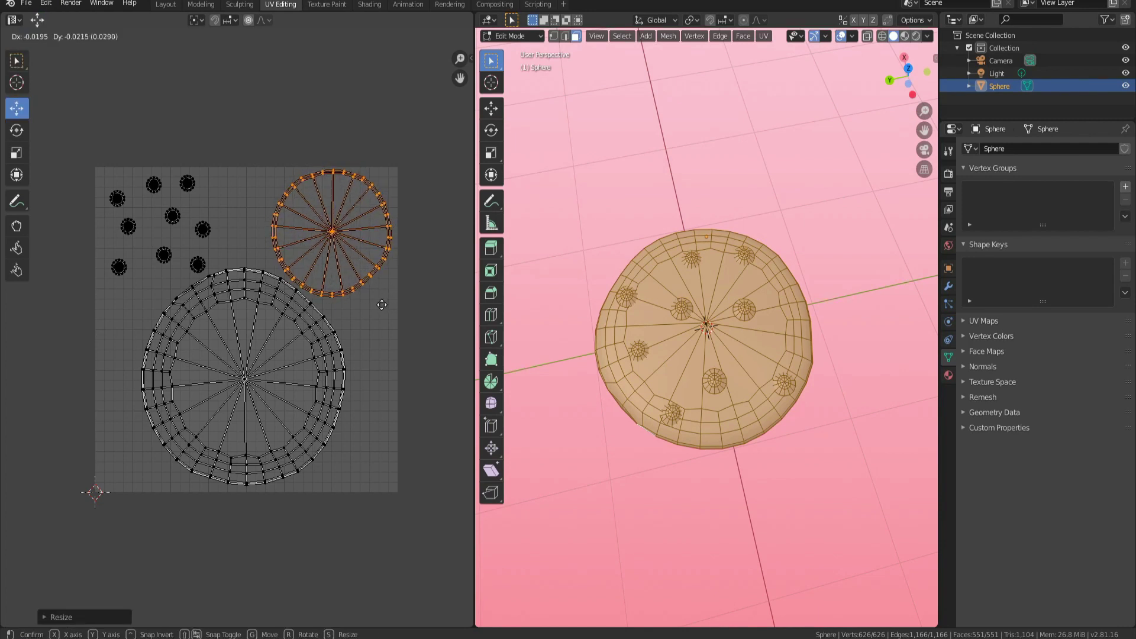
left_click(381, 305)
key("alt+a")
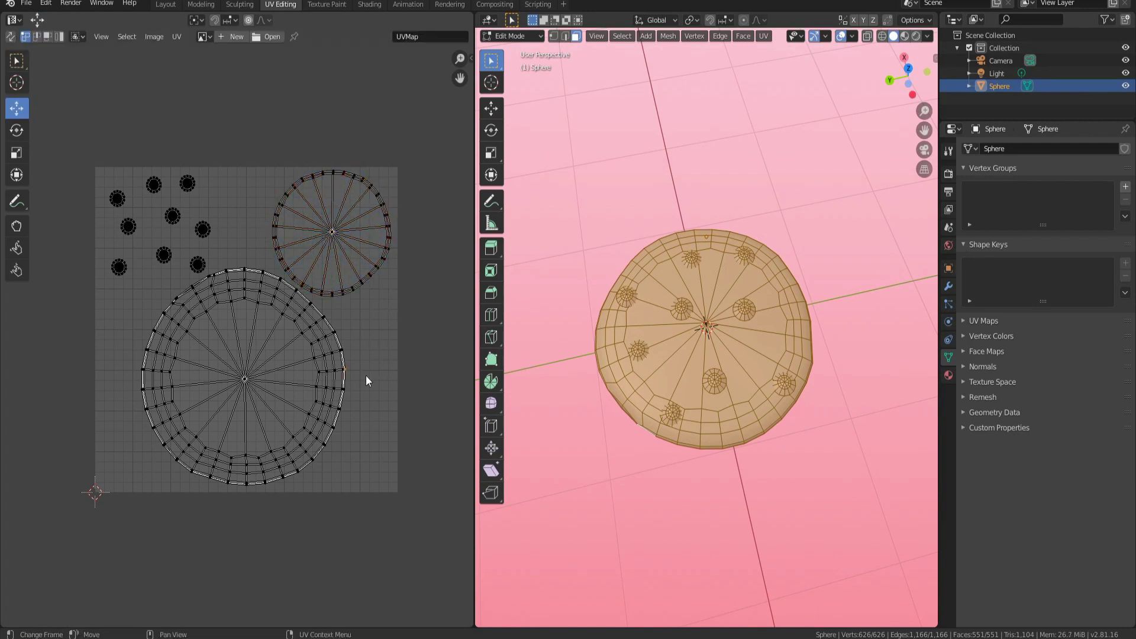
left_click(359, 392)
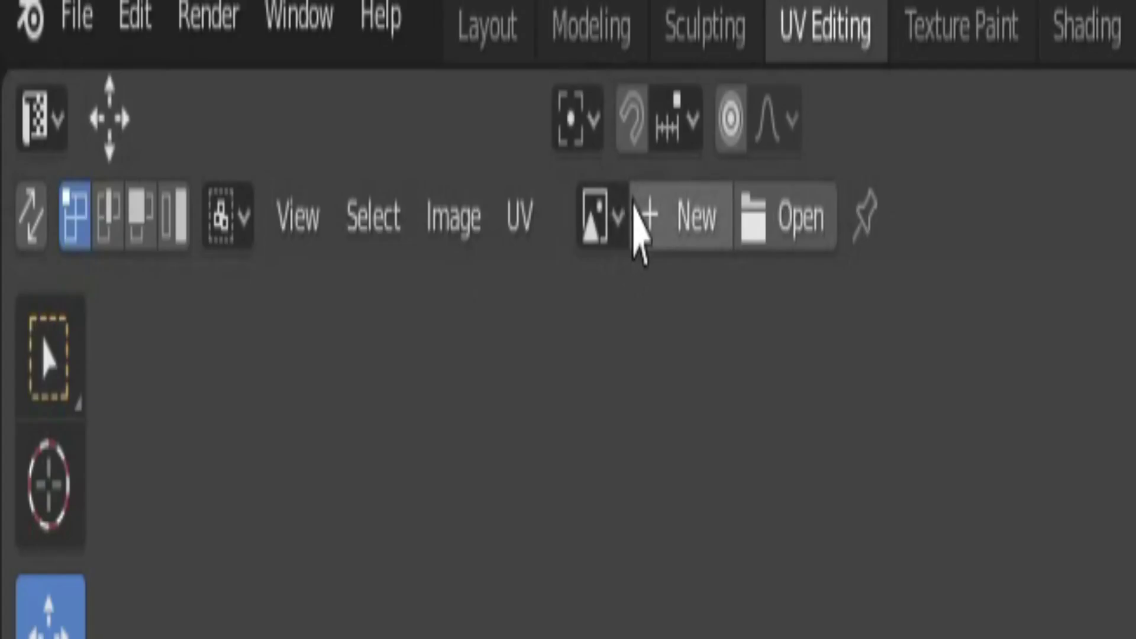
- Create a new blank black image for the UV layout with a width and height of 256 px
left_click(217, 38)
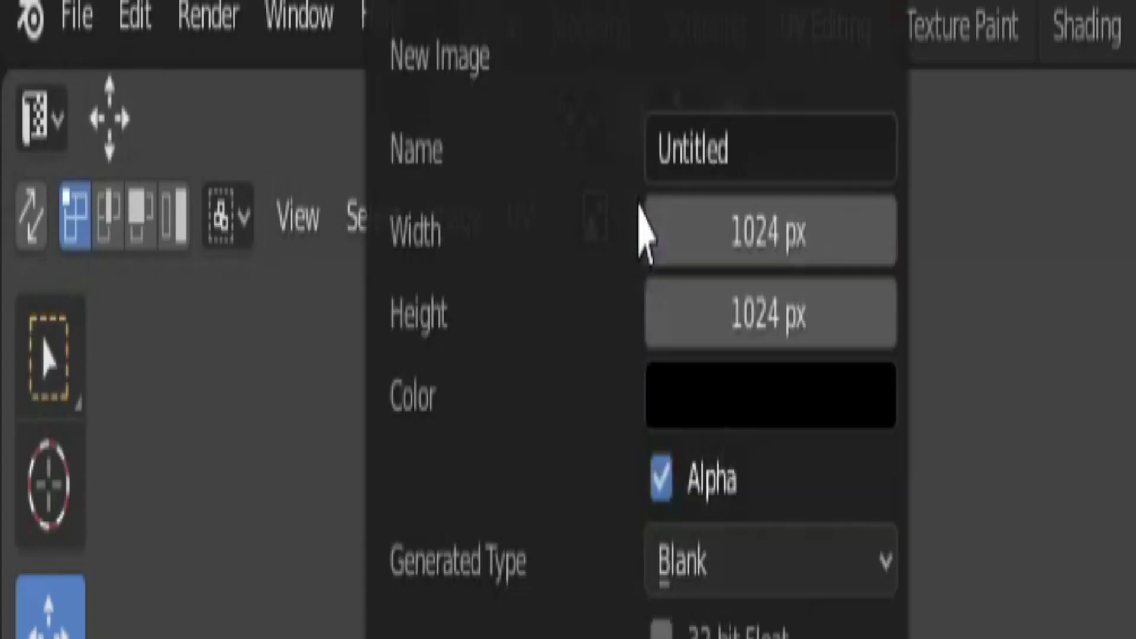
left_click(856, 229)
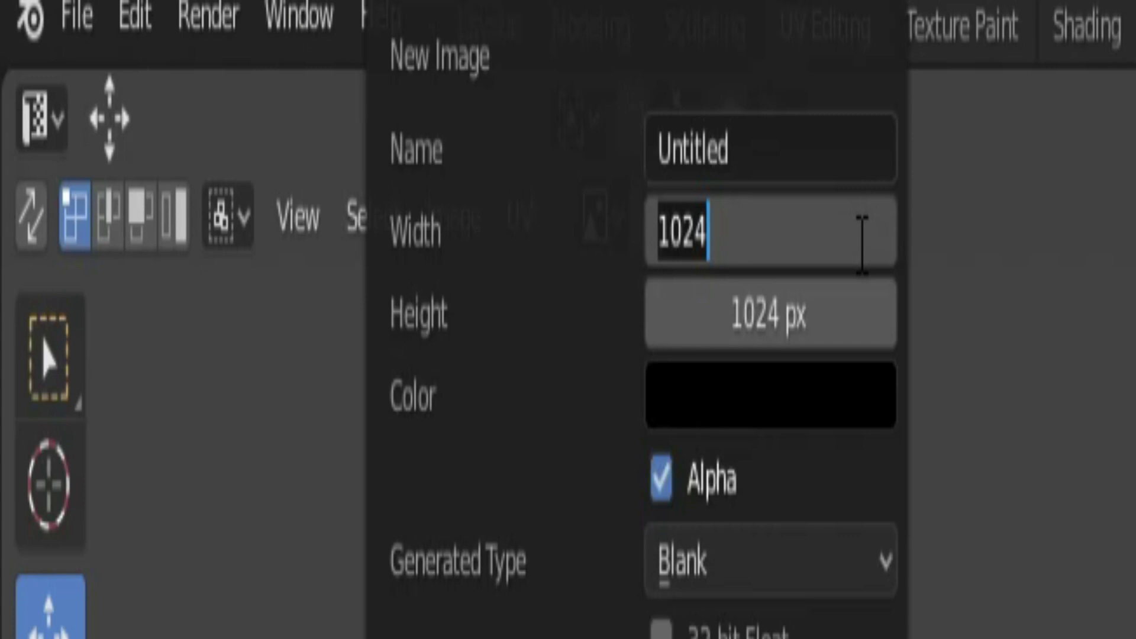
type("256")
key("Return")
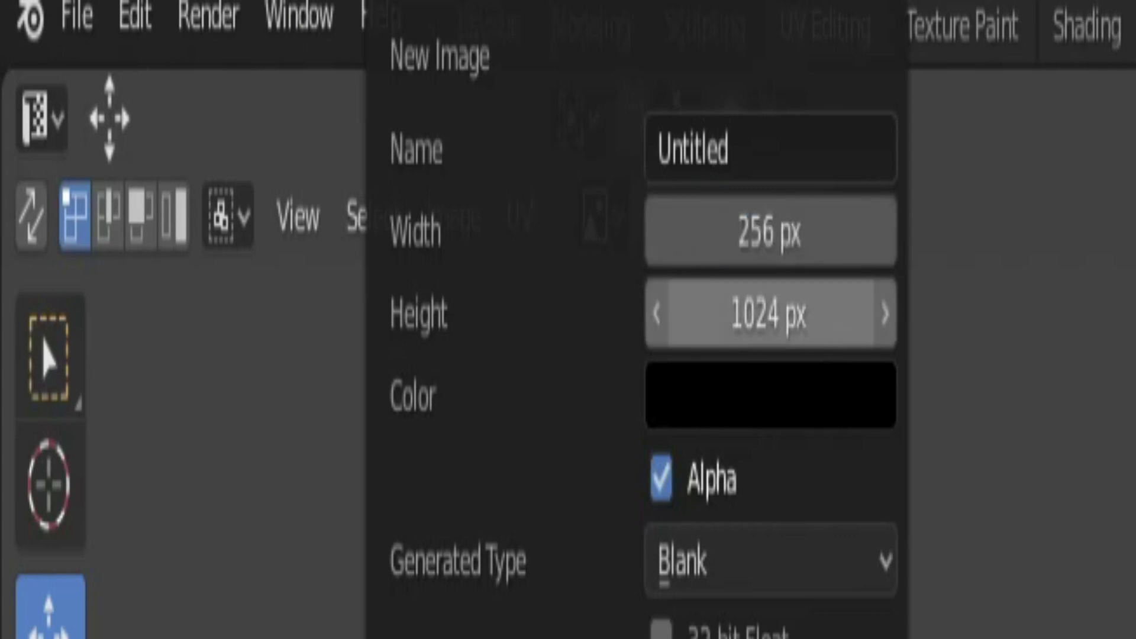
left_click(824, 322)
key("BackSpace")
type("256")
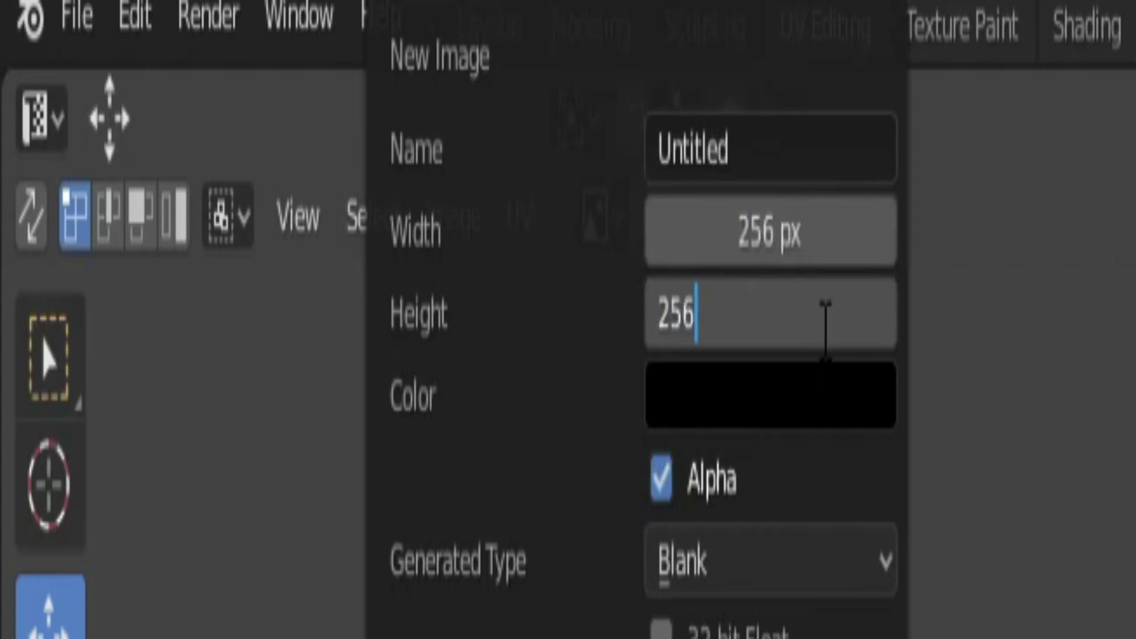
key("Return")
left_click(235, 126)
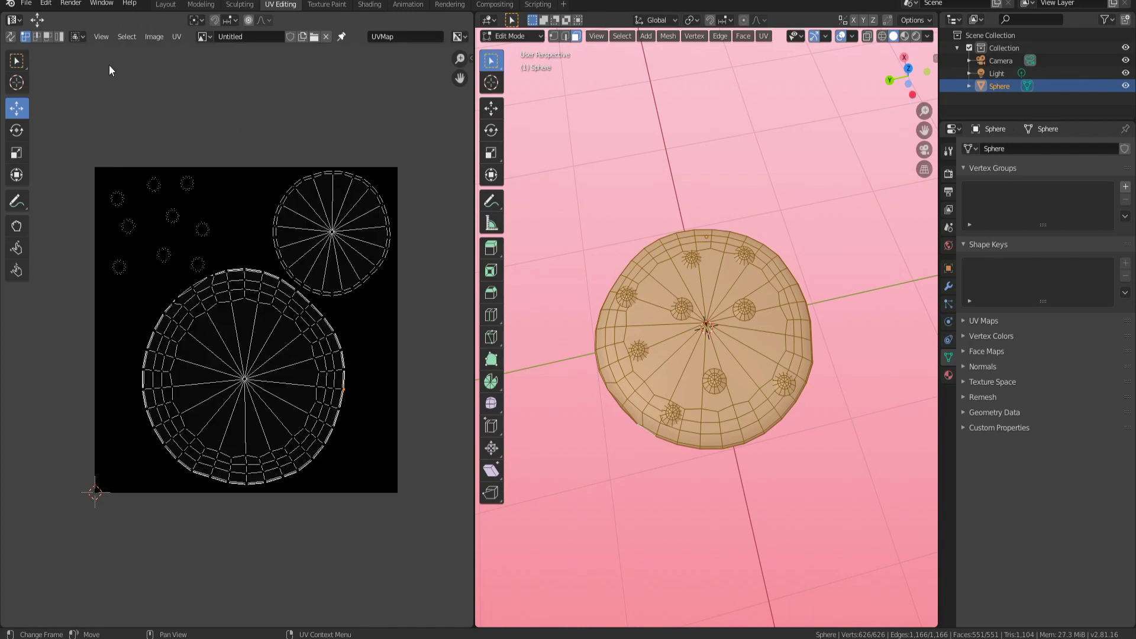
- Export the cookie's UV layout to an image file
left_click(178, 37)
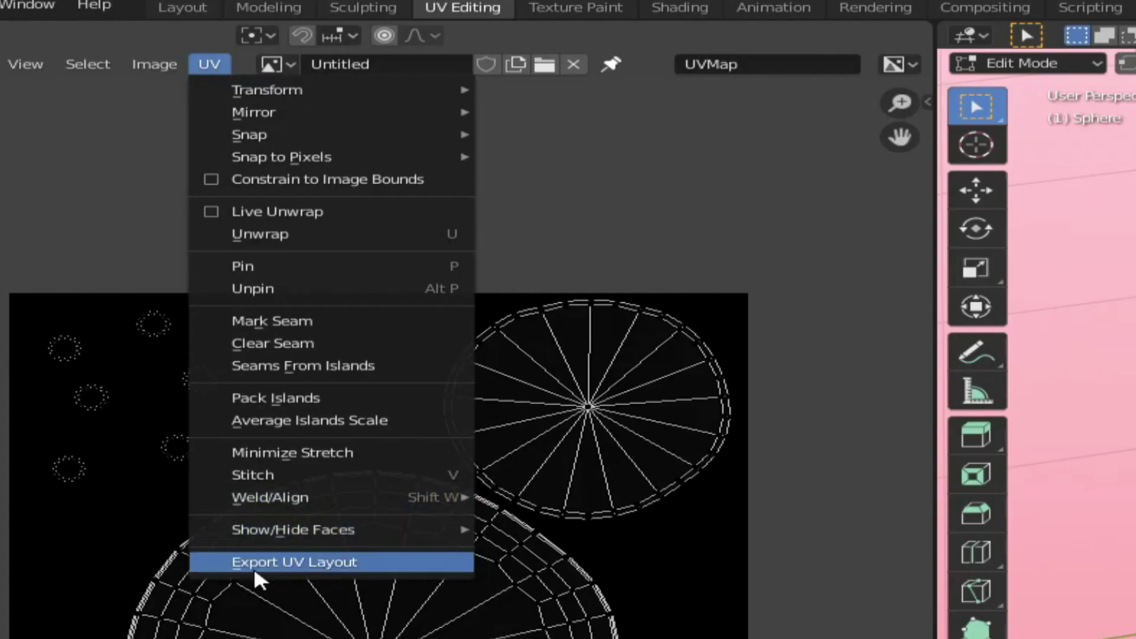
left_click(197, 325)
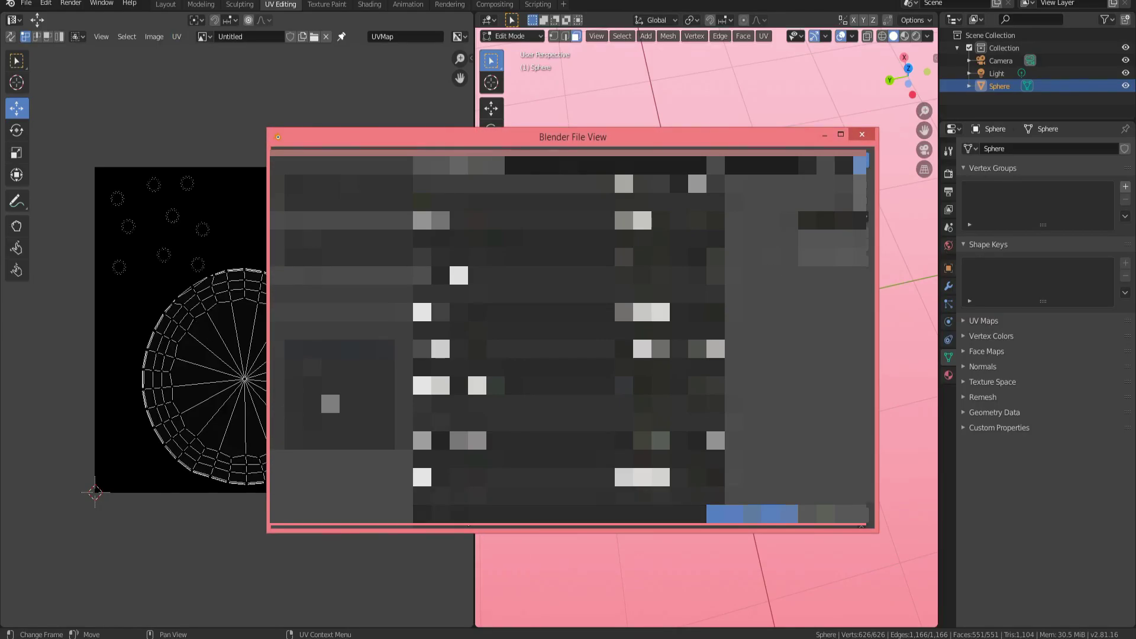
left_click(486, 514)
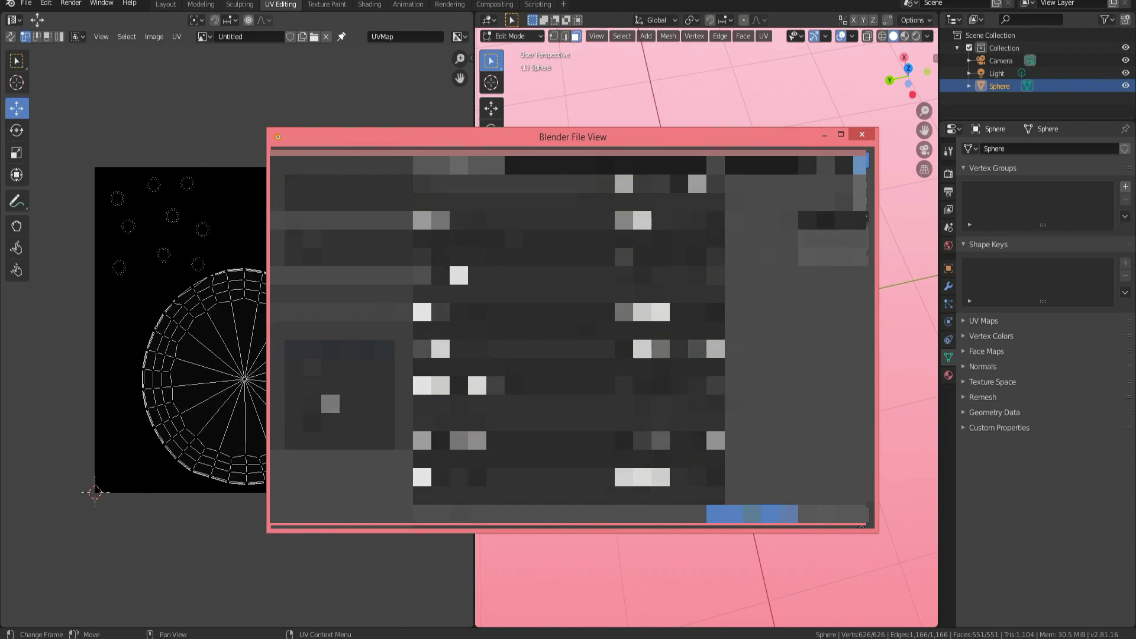
left_click(751, 514)
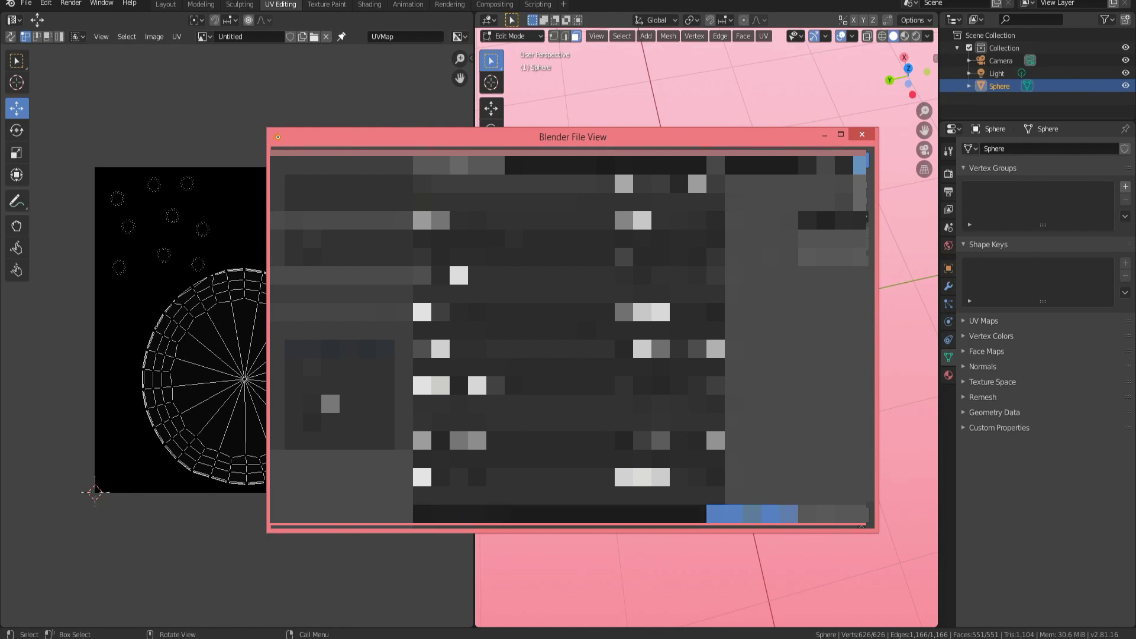
left_click(752, 513)
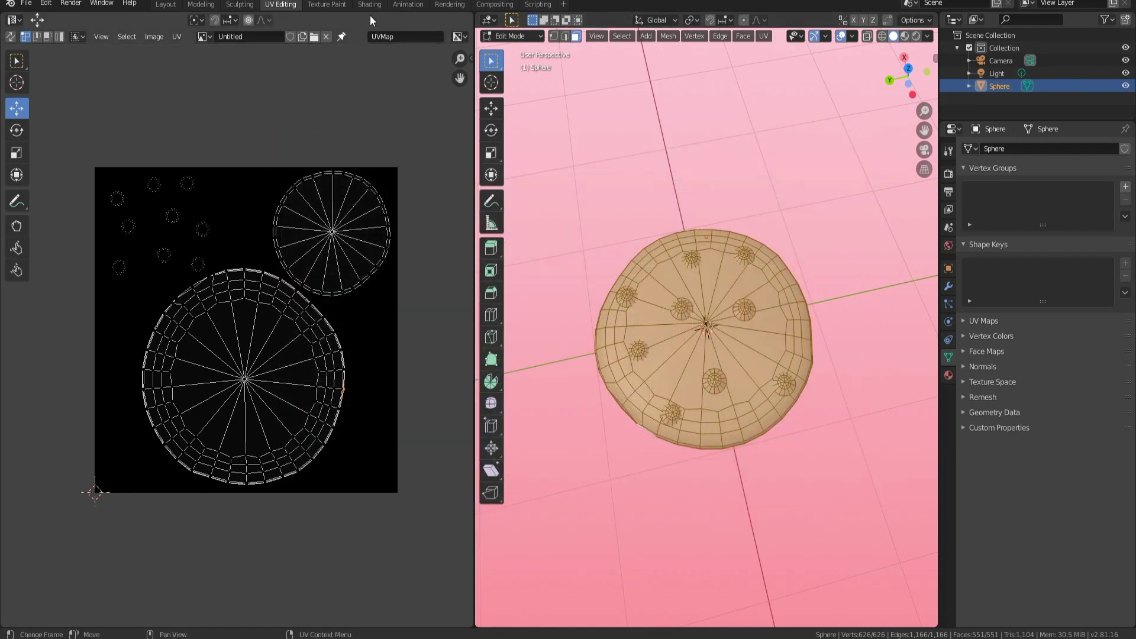
- Switch to the Texture Paint workspace and set up a new Base Color texture slot of 256 × 256 px
left_click(315, 7)
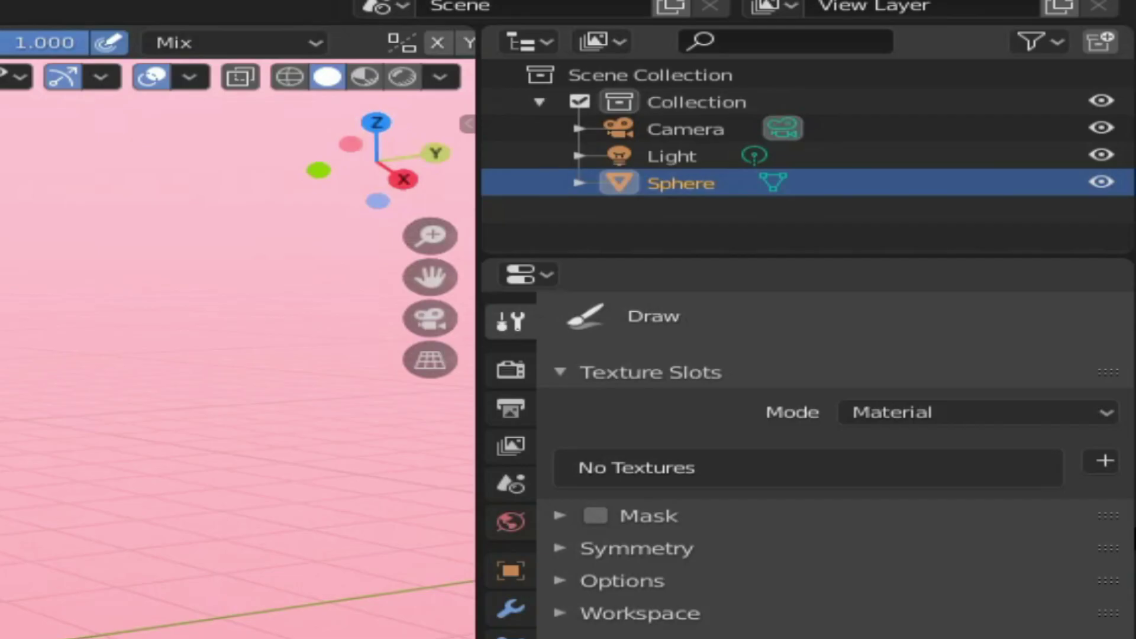
left_click(1126, 215)
left_click(1040, 497)
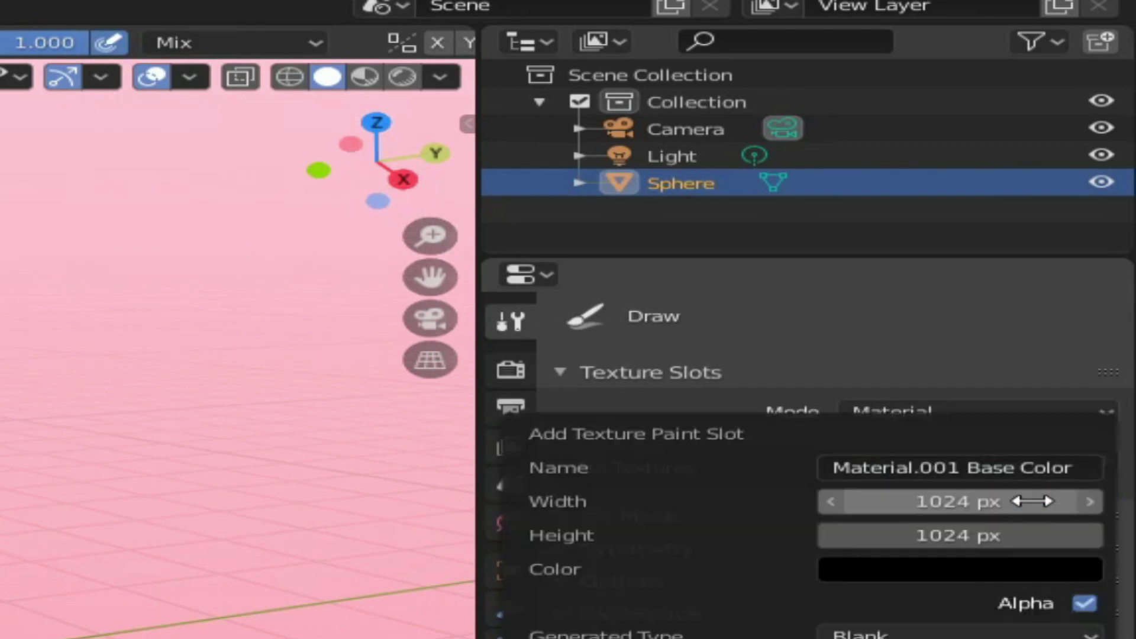
left_click(1028, 508)
key("BackSpace")
type("256")
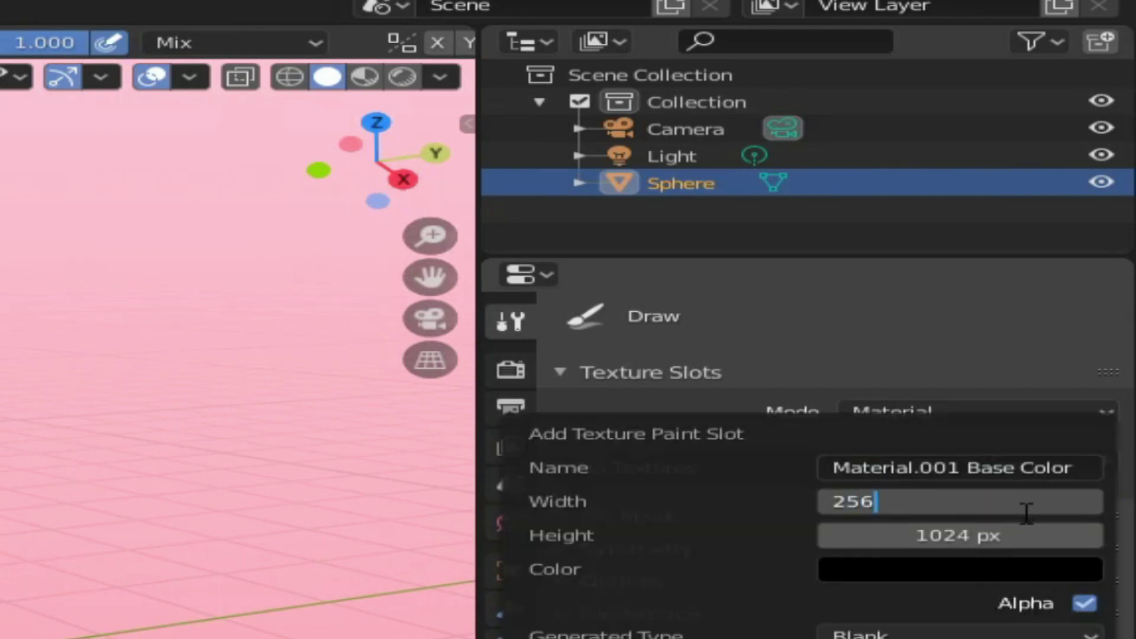
key("Return")
left_click(1033, 535)
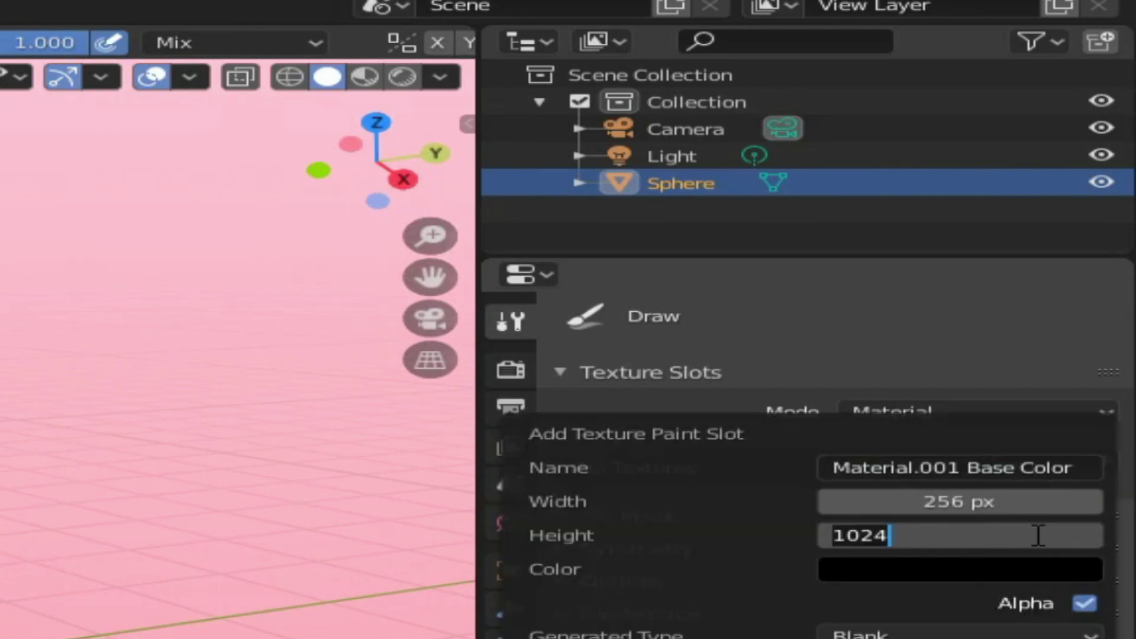
key("BackSpace")
type("256")
key("Return")
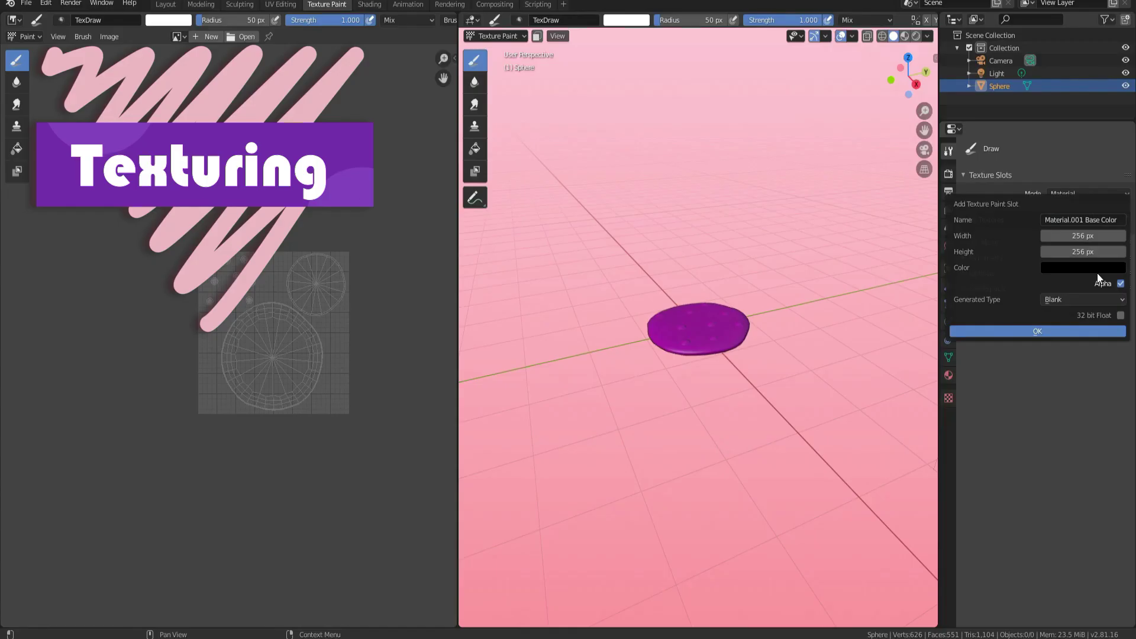
- Set the new texture slot's color to near-white with a value of 0.991 and create the slot
left_click(1009, 577)
left_click_drag(1116, 141, 1116, 85)
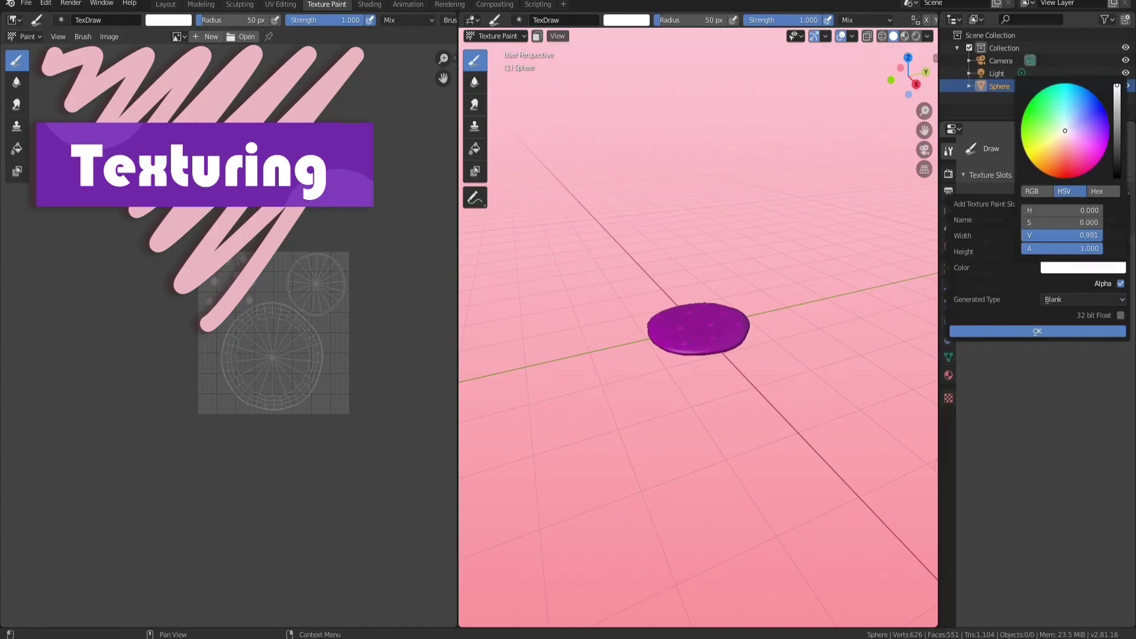
left_click(1006, 330)
- Preview the cookie in Material Preview shading and return the viewport to Solid shading
left_click(905, 37)
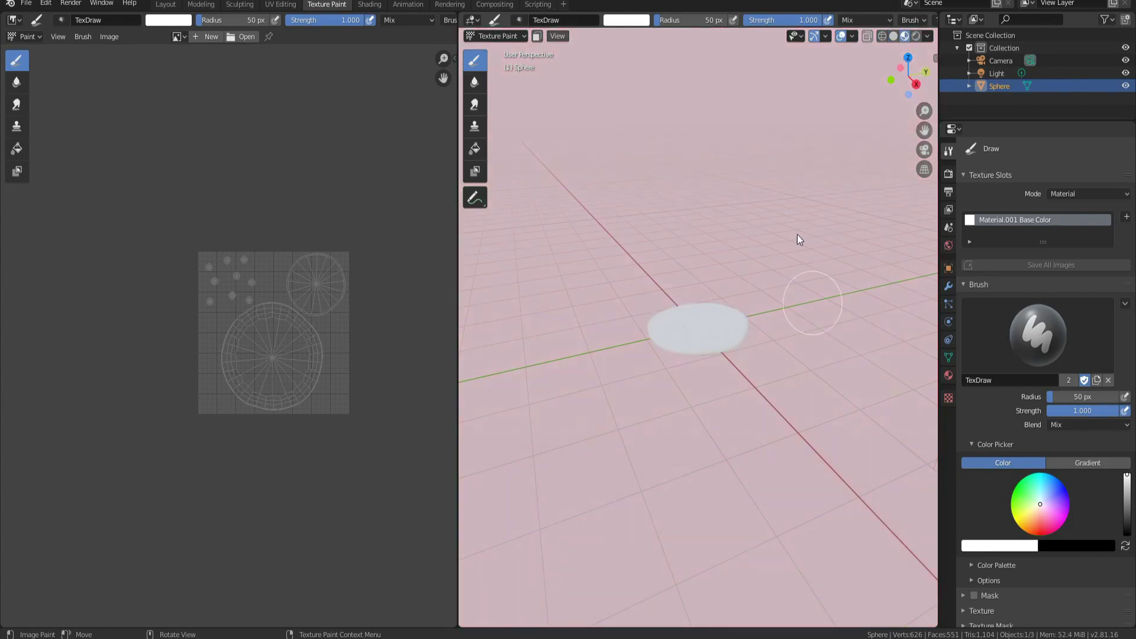
scroll(804, 290, "up", 3)
middle_click_drag(803, 356, 784, 364)
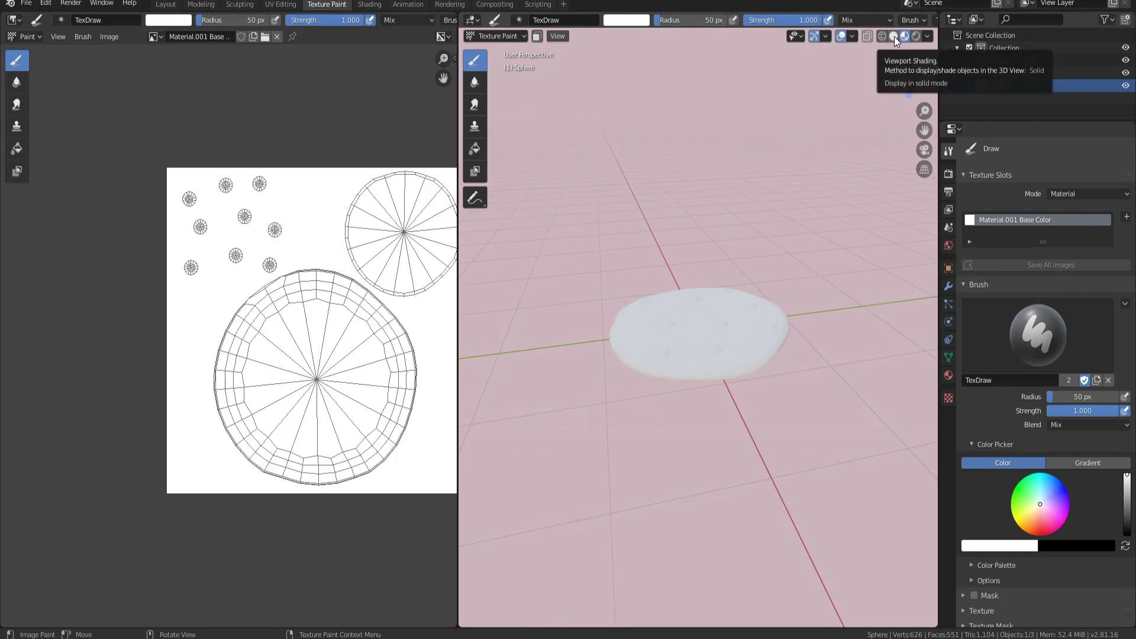
left_click(894, 37)
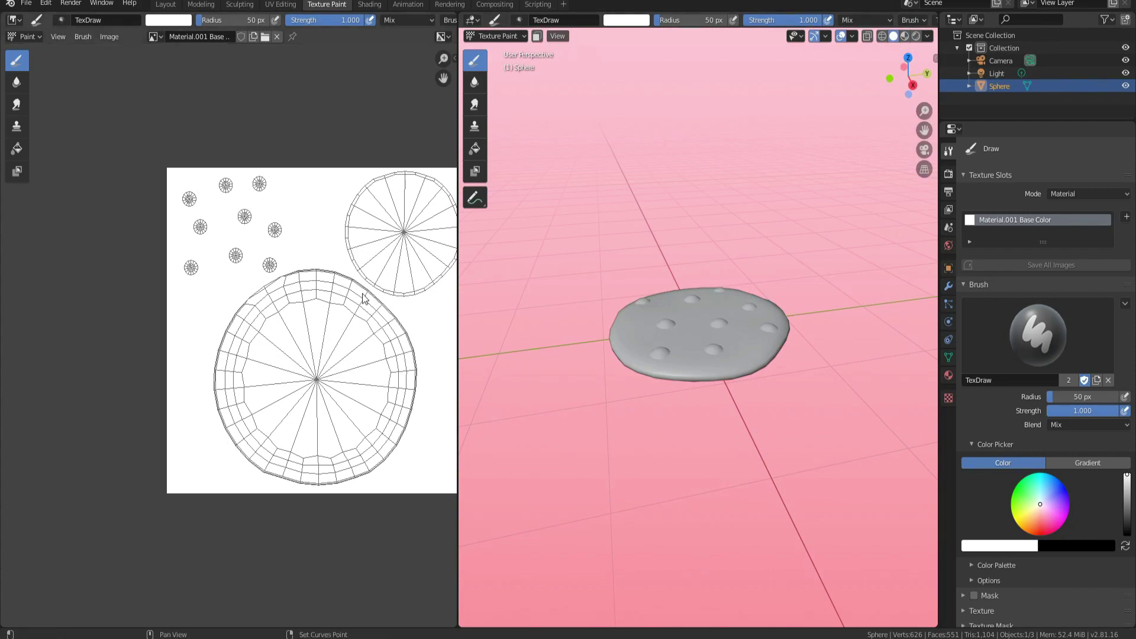
middle_click_drag(363, 297, 292, 282)
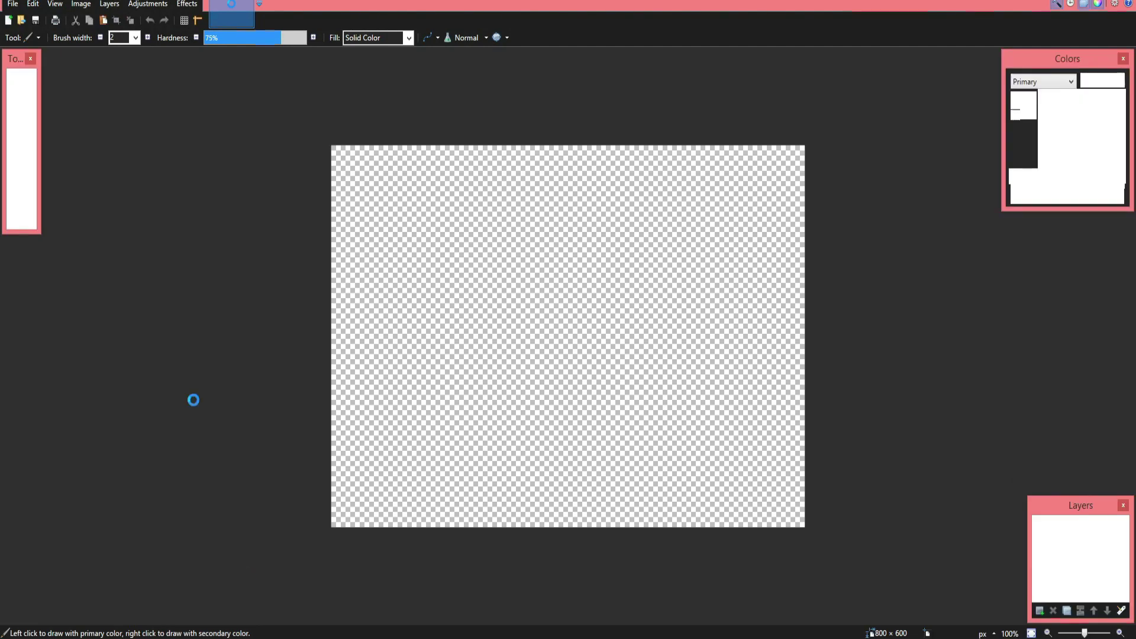
- Switch to Paint.NET and open the exported cookie UV layout image
left_click(13, 4)
left_click(33, 36)
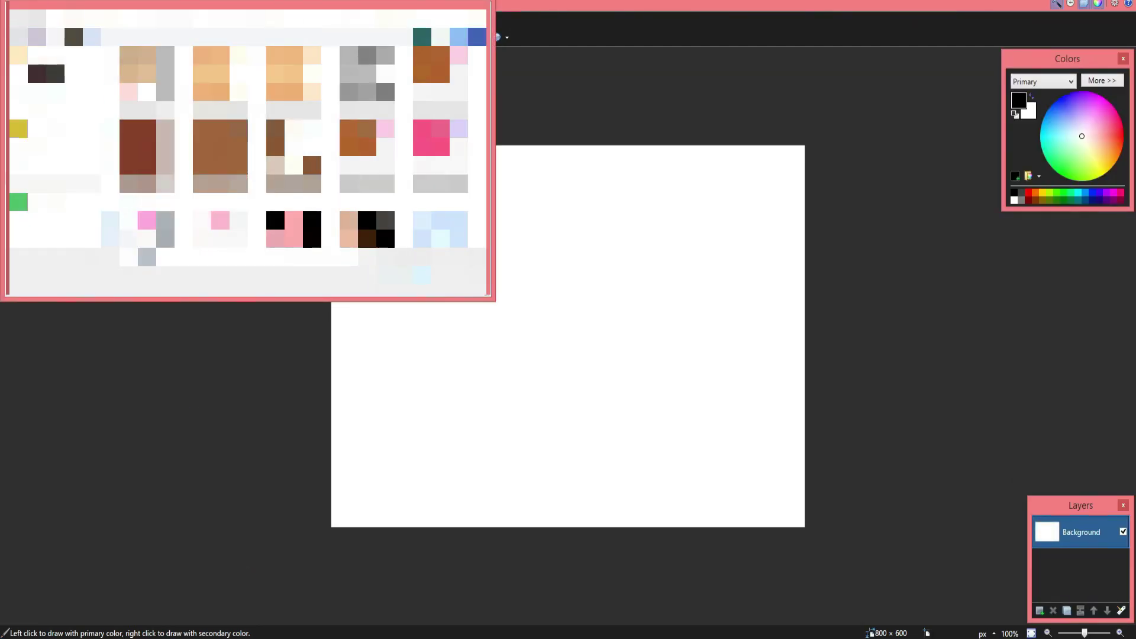
type("s")
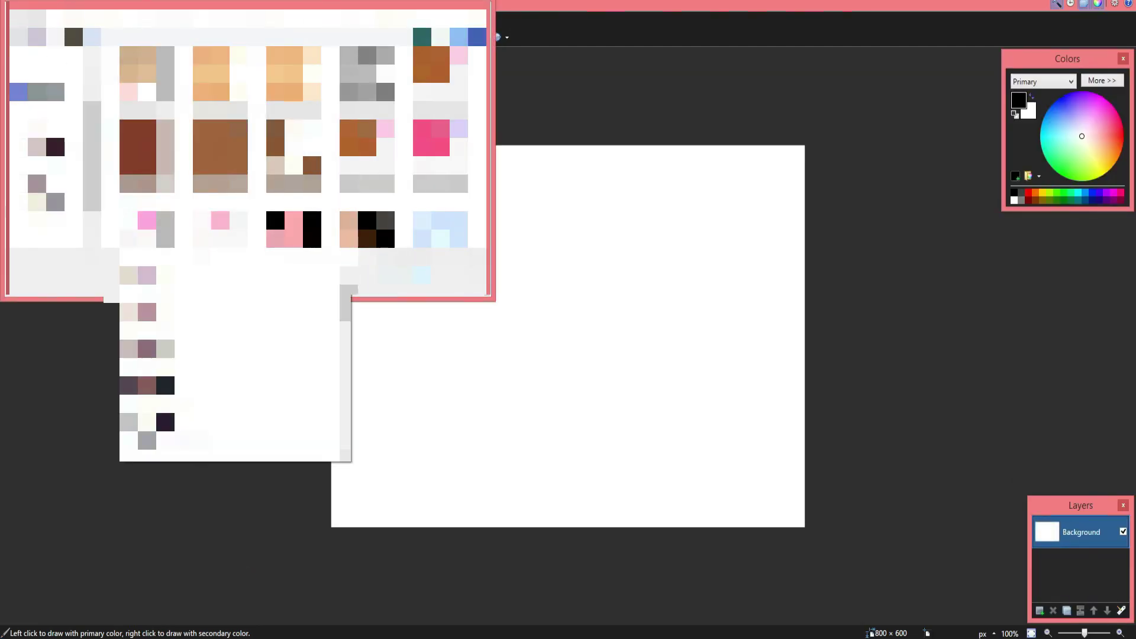
key("Return")
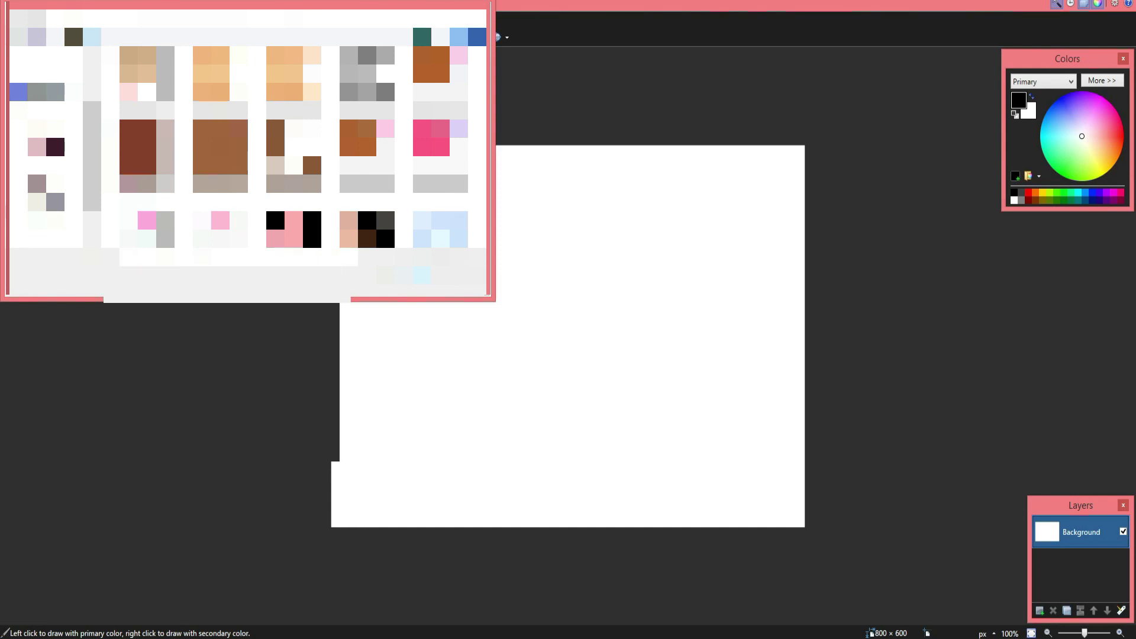
type("s")
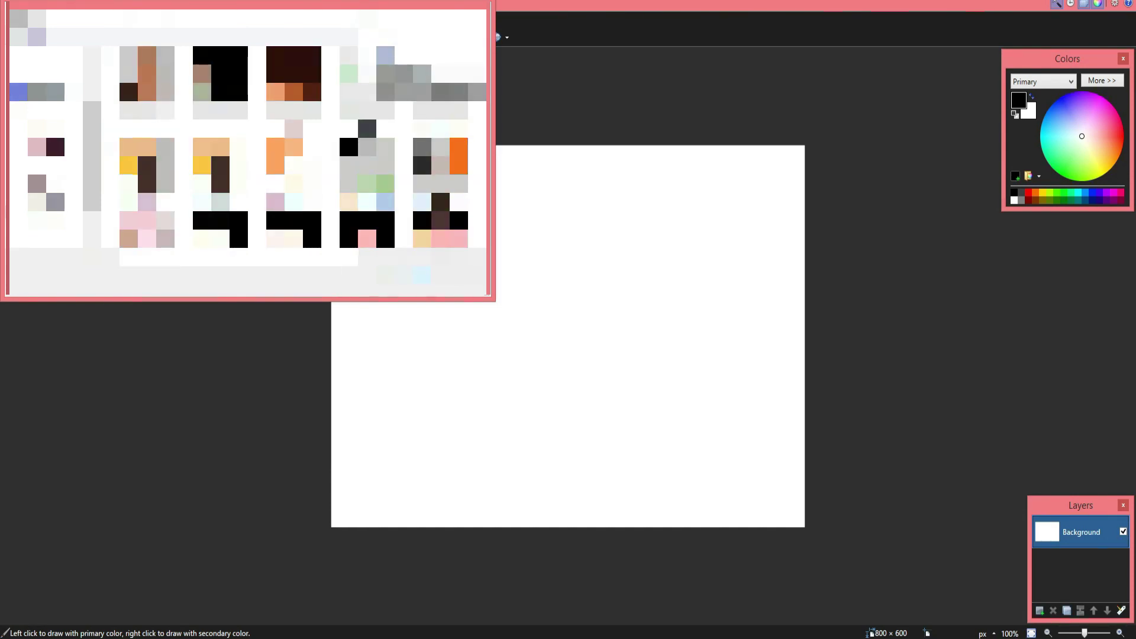
key("Return")
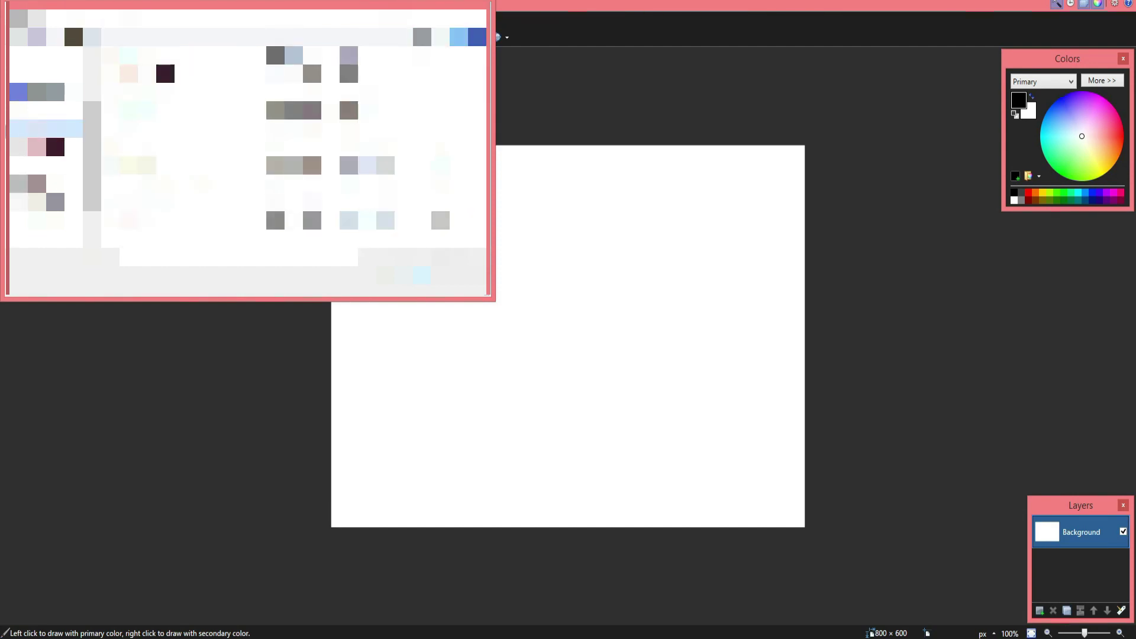
left_click_drag(238, 125, 130, 71)
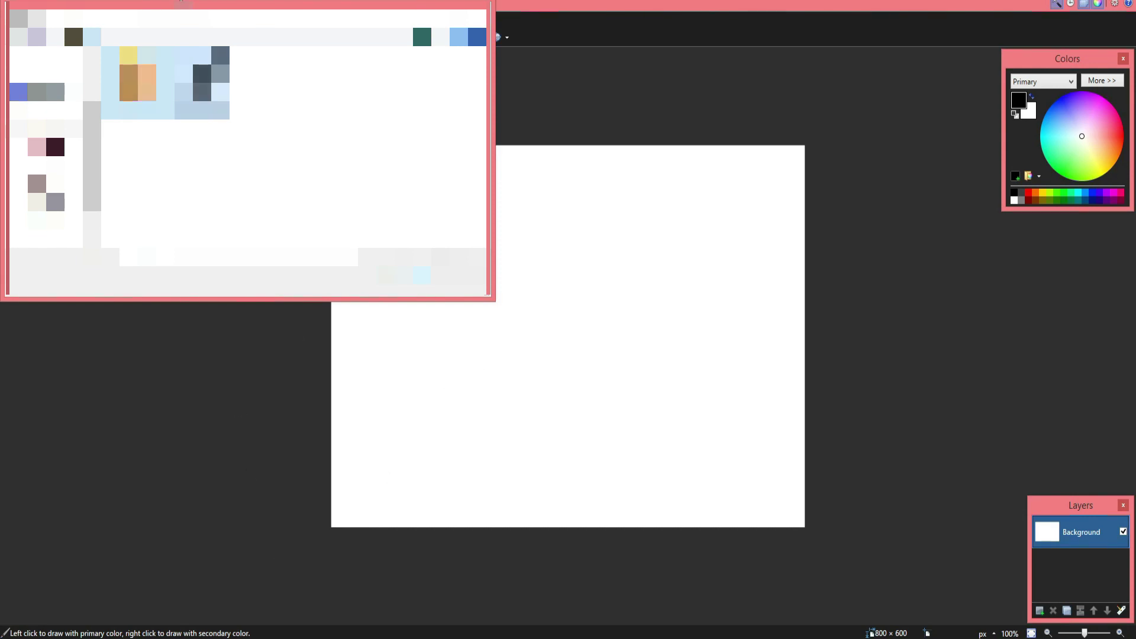
key("Delete")
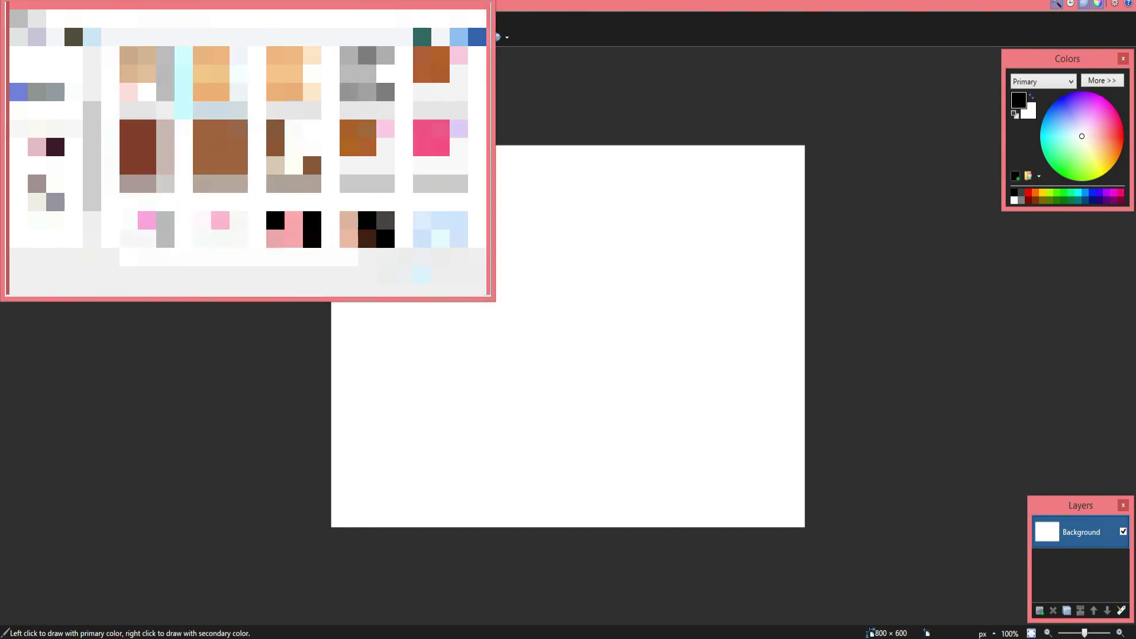
scroll(284, 148, "down", 10)
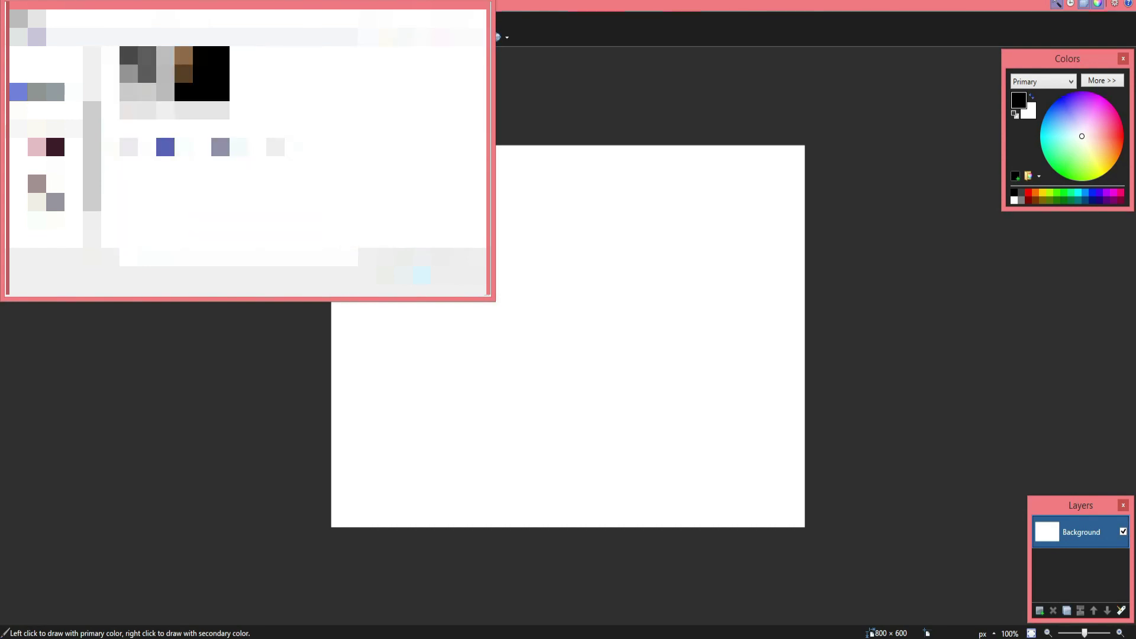
double_click(142, 84)
- Add a new empty layer above the UV layout layer
scroll(700, 411, "up", 5, "ctrl")
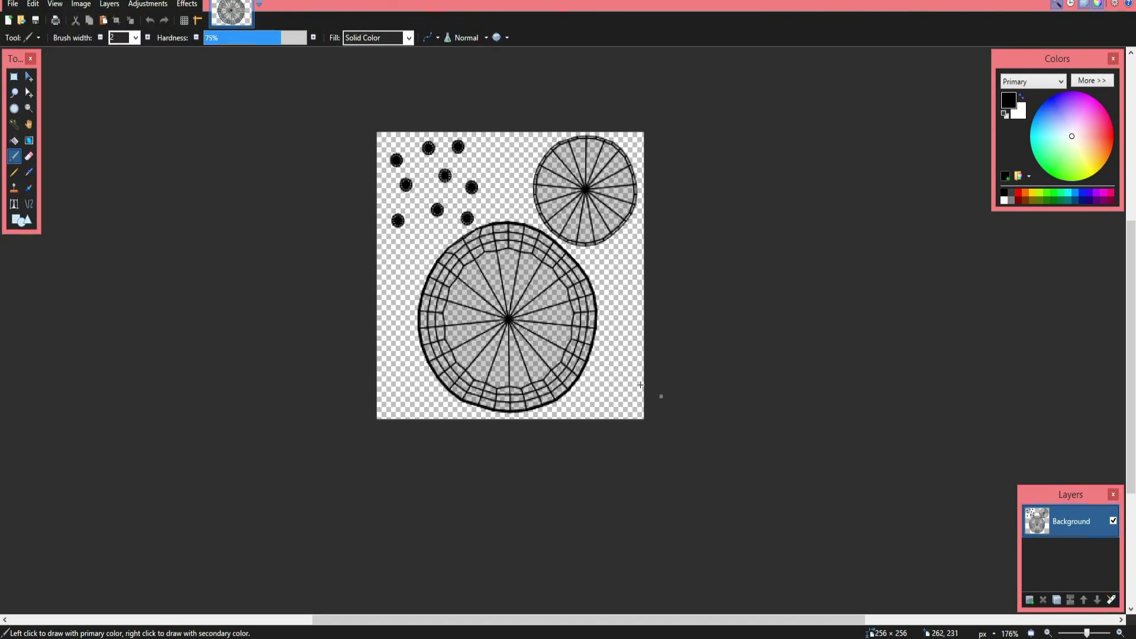
scroll(455, 256, "down", 1, "ctrl")
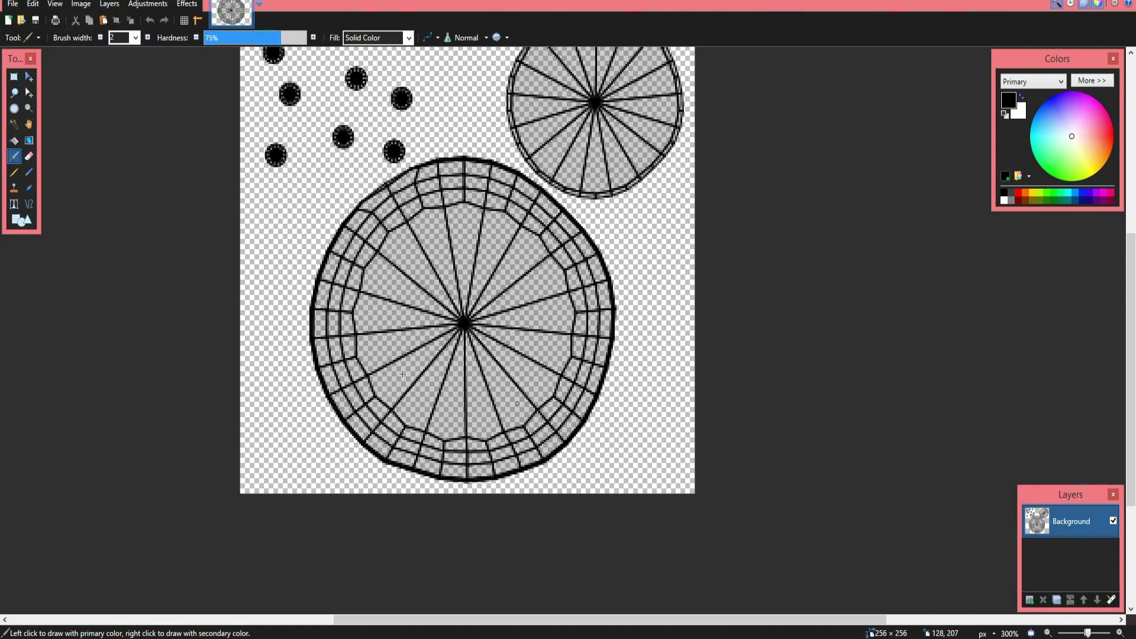
scroll(403, 374, "down", 2, "ctrl")
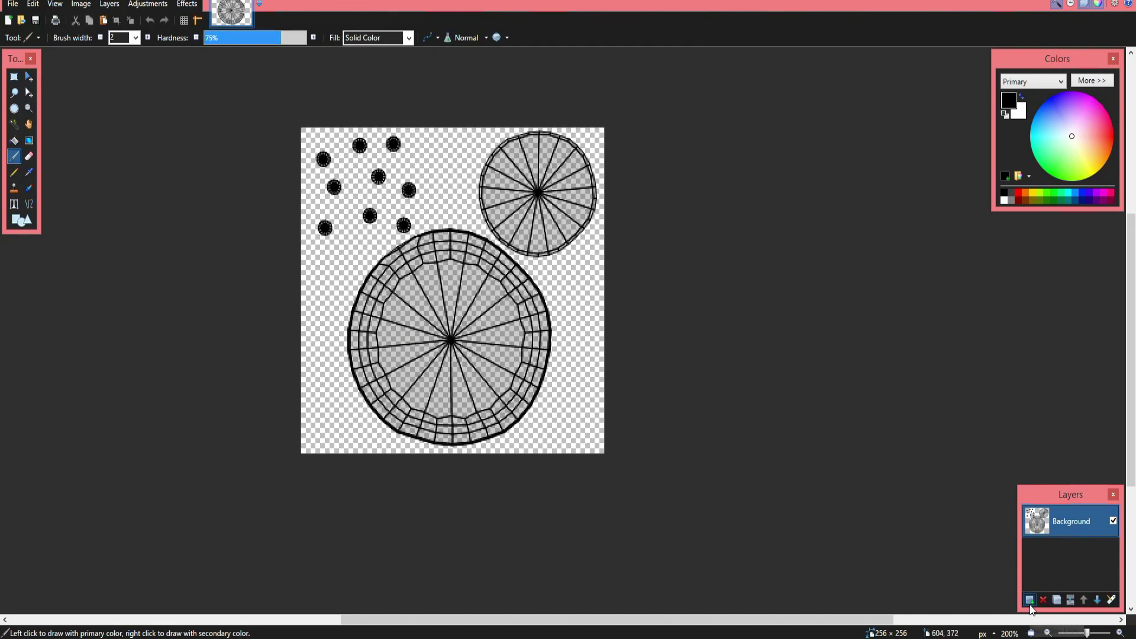
left_click(1030, 600)
scroll(371, 253, "up", 1, "ctrl")
scroll(463, 303, "down", 1, "ctrl")
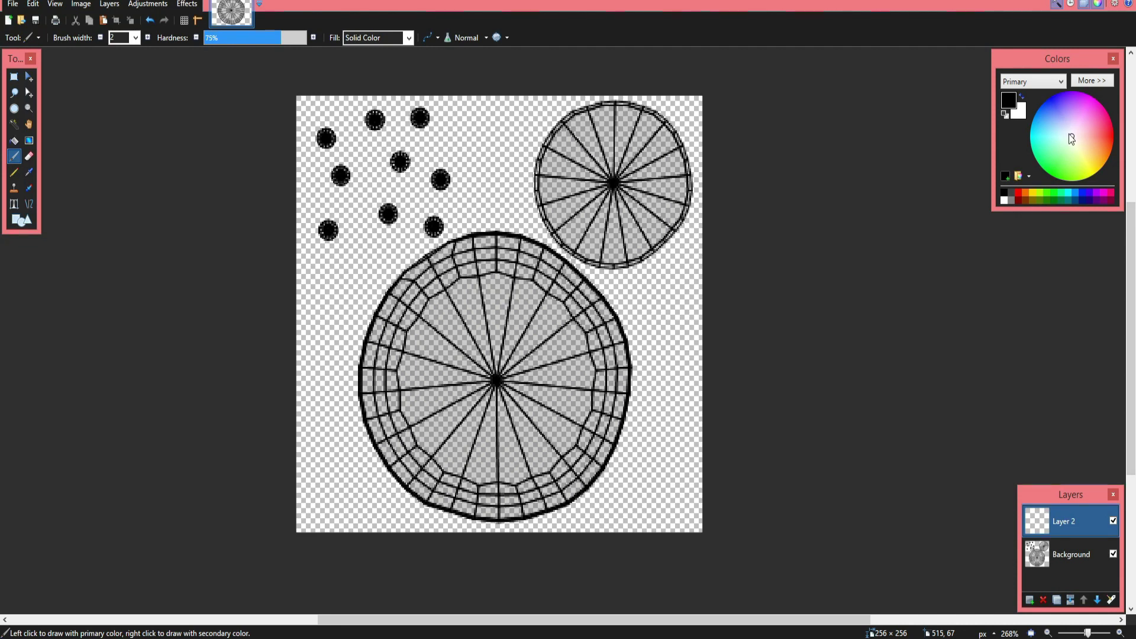
- Mix a light orange-brown cookie tone as the primary color, starting from a dark orange palette swatch
left_click(1101, 84)
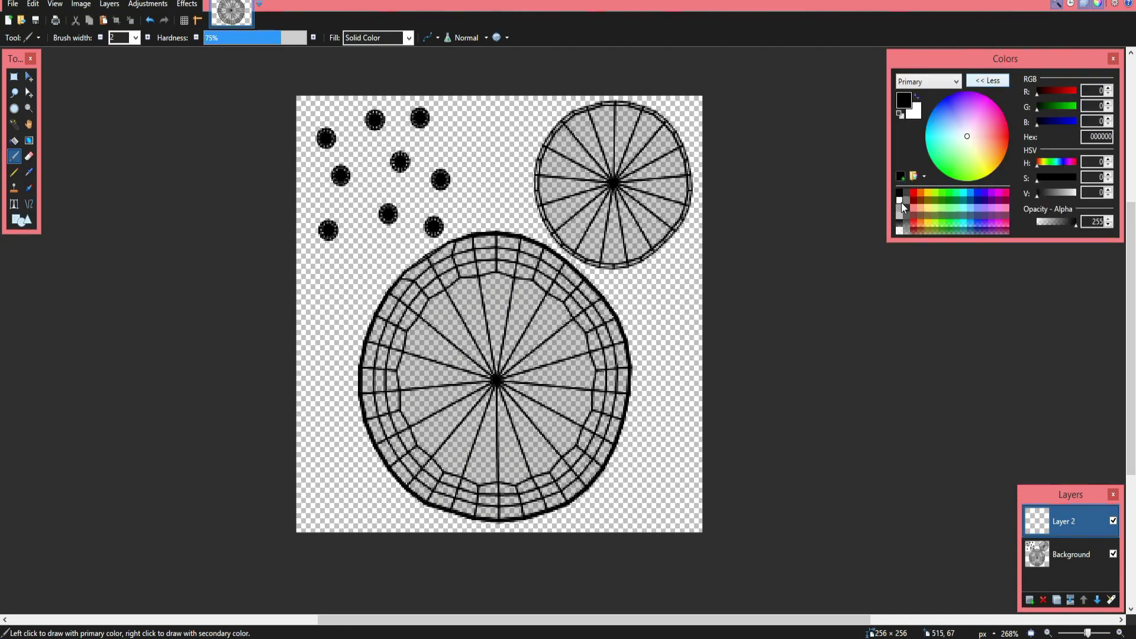
left_click(918, 202)
left_click_drag(1049, 194, 1064, 195)
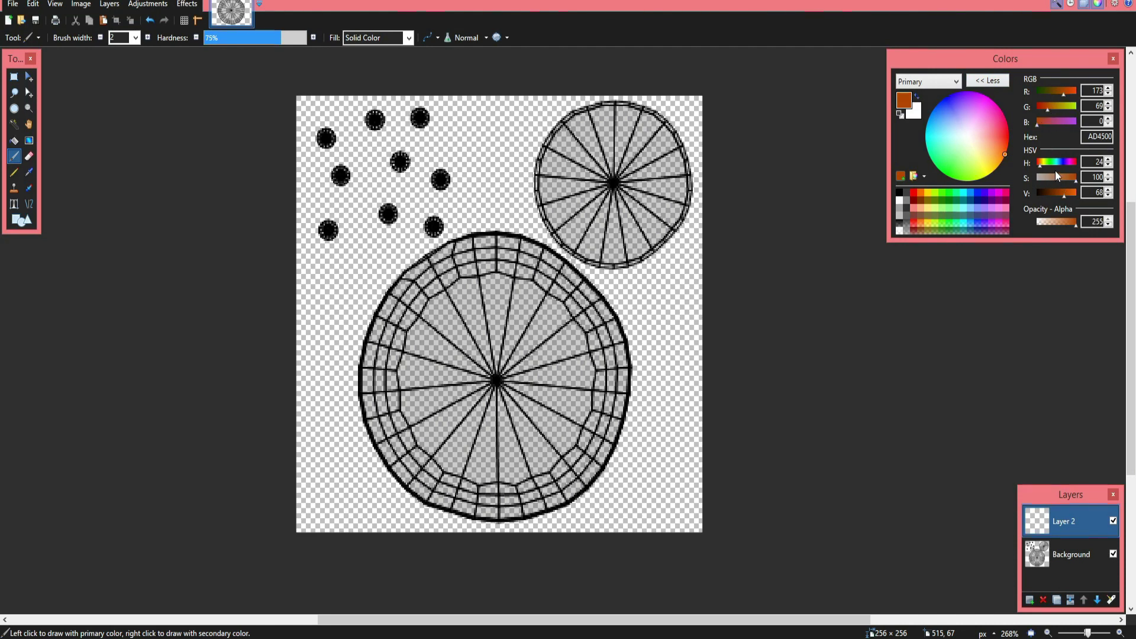
left_click(1057, 177)
mouse_move(1061, 190)
left_mouse_down()
mouse_move(1076, 194)
mouse_move(1059, 179)
left_mouse_up()
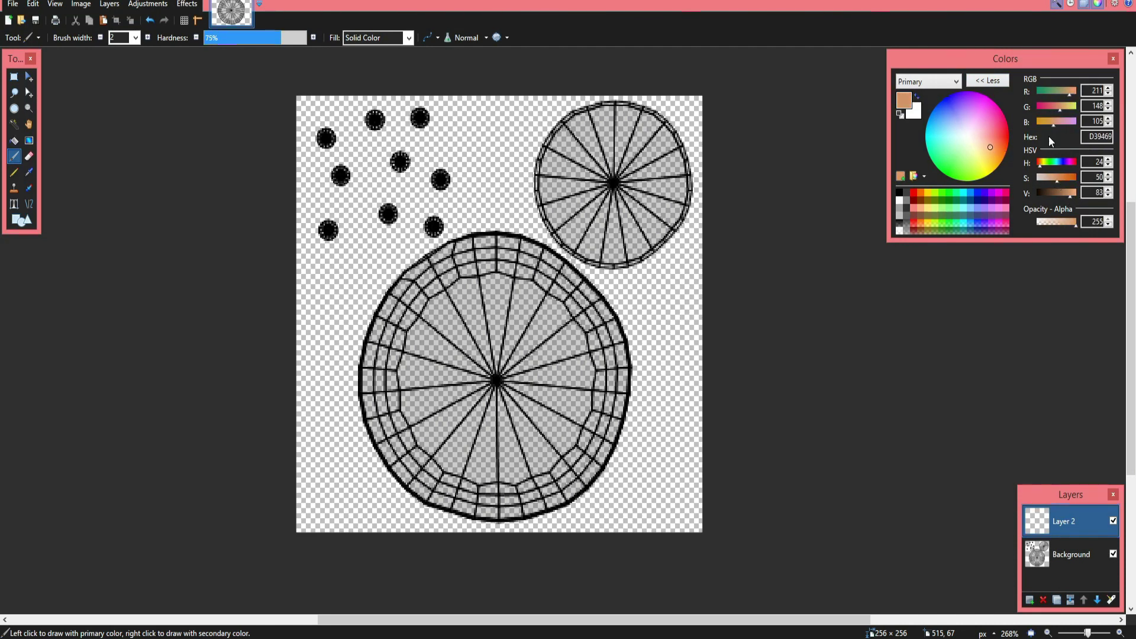
left_click_drag(1050, 123, 1053, 121)
left_click(988, 80)
- Fill the large cookie island on Layer 2 with the orange-brown color, using a 100 px brush, with 20 px strokes for the edges
left_click(135, 38)
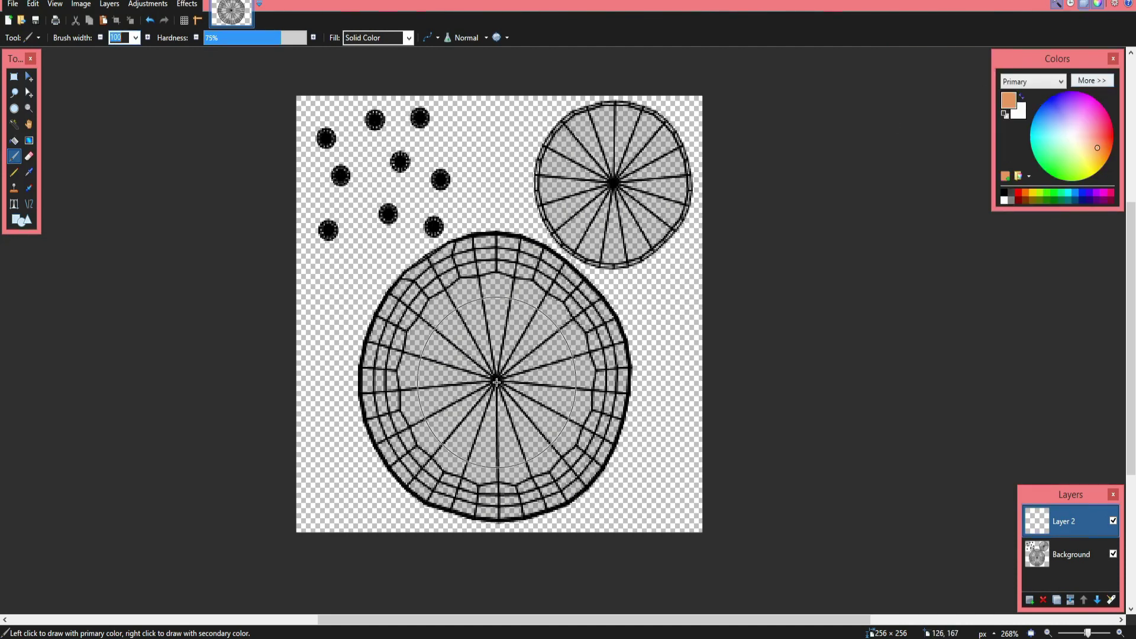
left_click(497, 377)
left_click(136, 38)
scroll(388, 315, "up", 3, "ctrl")
left_click_drag(388, 319, 556, 208)
key("ctrl+z")
mouse_move(383, 349)
left_mouse_down()
mouse_move(518, 214)
mouse_move(757, 367)
left_mouse_up()
scroll(710, 426, "down", 3)
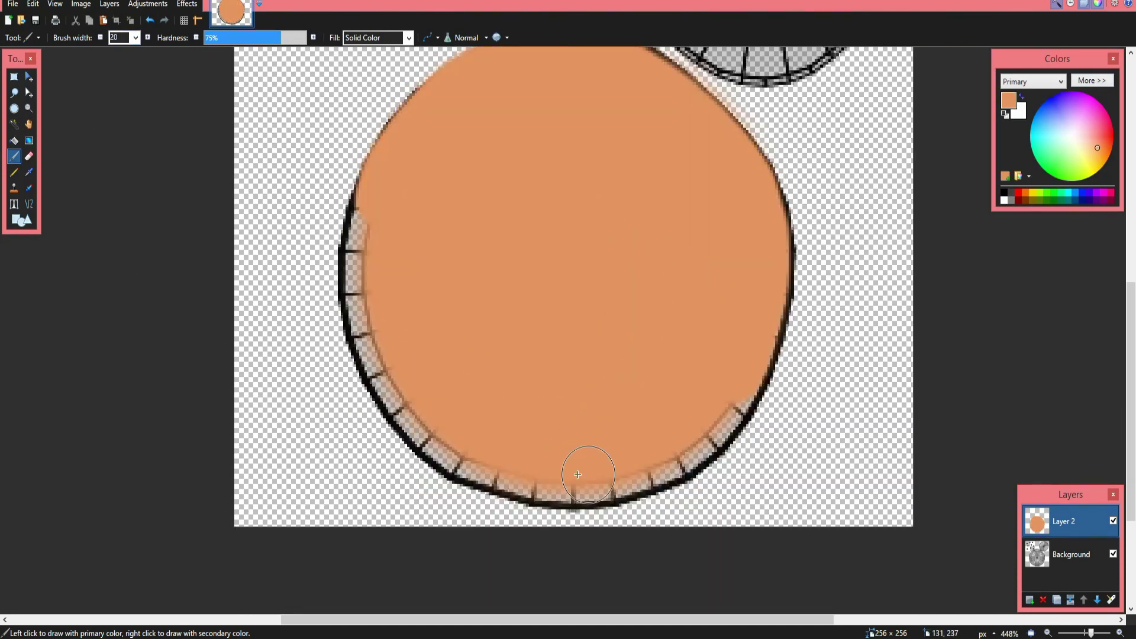
left_click_drag(556, 480, 767, 257)
mouse_move(365, 217)
left_mouse_down()
mouse_move(423, 425)
mouse_move(522, 476)
left_mouse_up()
- Try to fill the smaller round island with 20 px brush strokes, and undo those strokes
scroll(435, 254, "down", 3, "ctrl")
scroll(550, 139, "up", 4, "ctrl")
left_click_drag(521, 296, 536, 303)
mouse_move(549, 187)
left_mouse_down()
mouse_move(432, 228)
mouse_move(621, 216)
mouse_move(582, 424)
mouse_move(414, 399)
left_mouse_up()
scroll(580, 331, "down", 3, "ctrl")
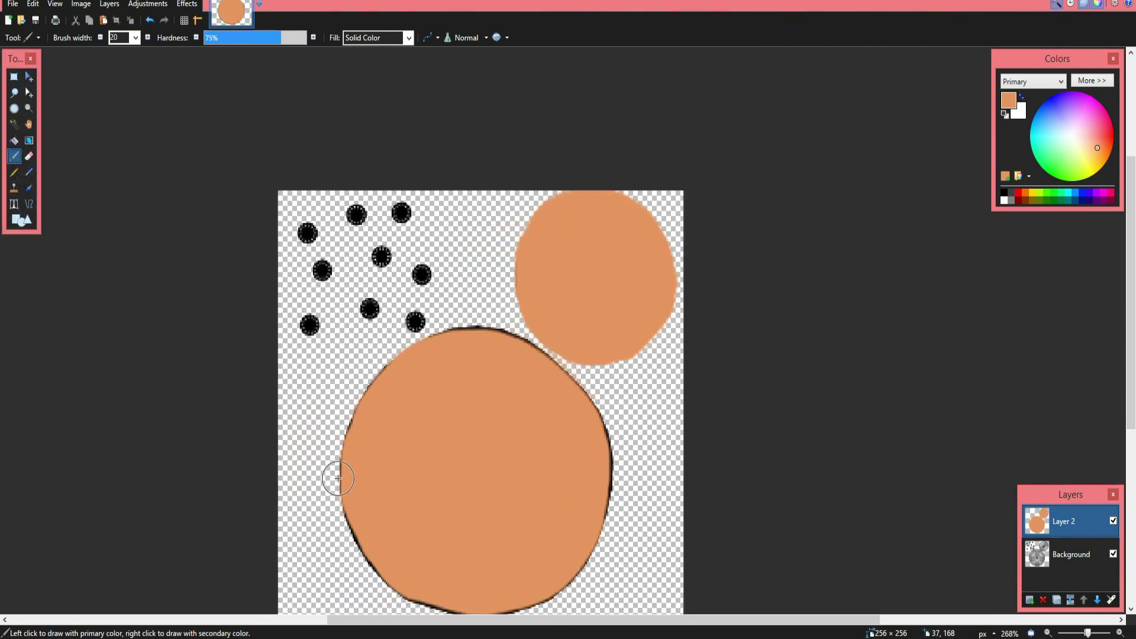
scroll(566, 318, "up", 3, "ctrl")
key("ctrl+z")
key("ctrl+z")
key("ctrl+z")
key("ctrl+z")
- Fill the smaller round island with one large brush dab and cover the large island's remaining outline with a 14 px brush
left_click(136, 38)
left_click(613, 251)
scroll(533, 249, "down", 2, "ctrl")
scroll(463, 296, "up", 2, "ctrl")
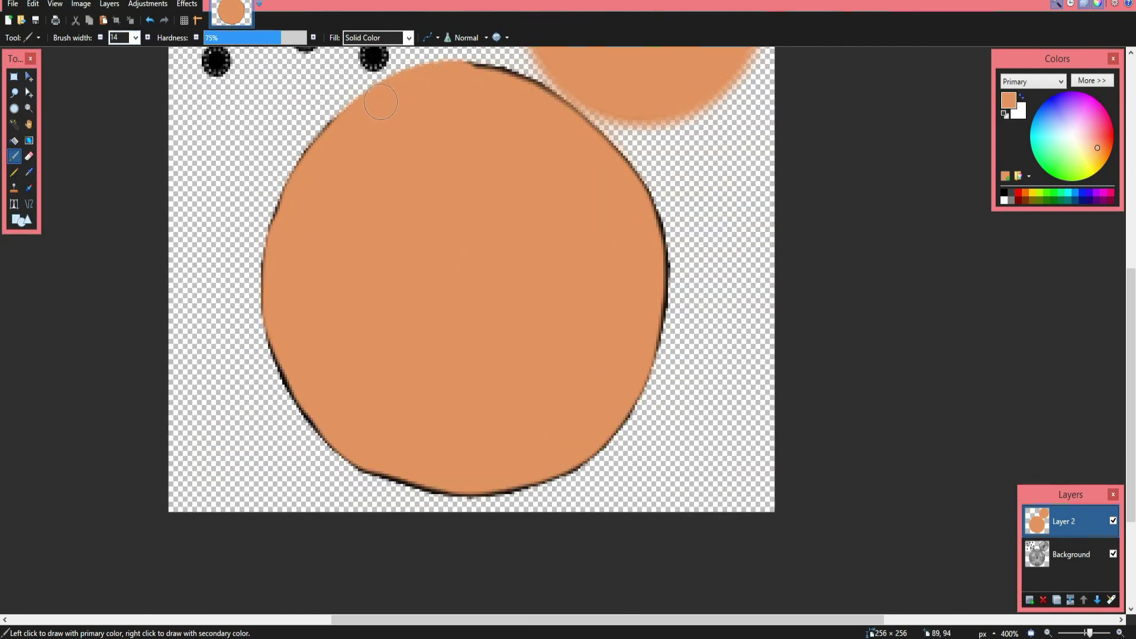
left_click_drag(471, 63, 651, 236)
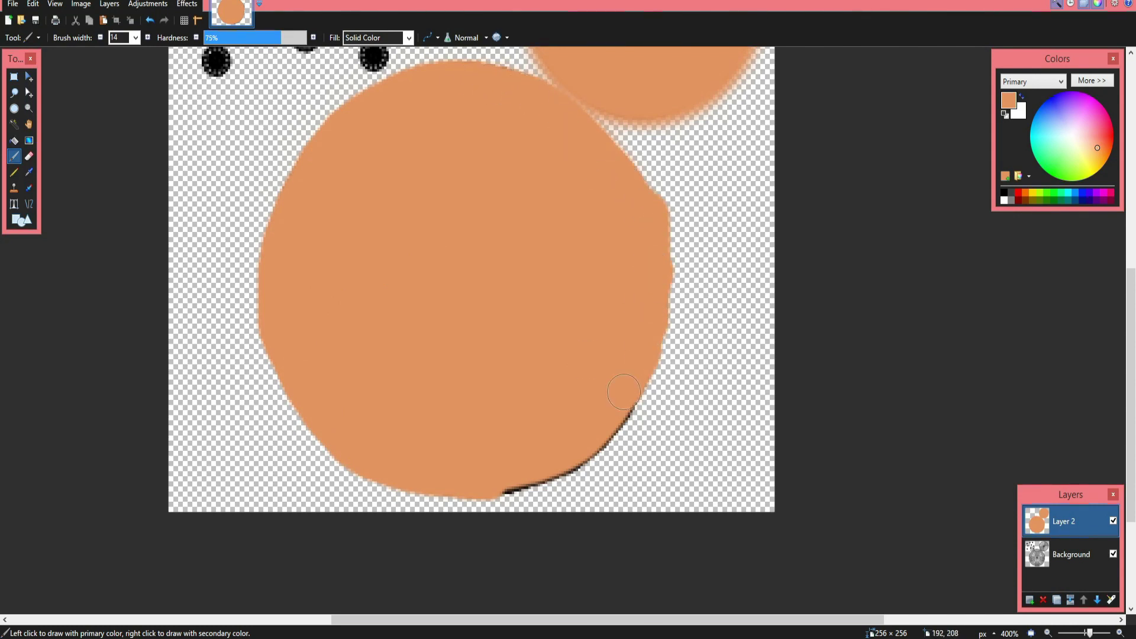
left_click_drag(624, 392, 503, 481)
- Darken the primary color to a chocolate brown and return to the Paintbrush tool
scroll(456, 171, "up", 3, "ctrl")
left_click(28, 172)
left_click(1093, 81)
left_click_drag(1070, 193, 1055, 195)
left_click(990, 80)
left_click(12, 156)
- Stamp 14 px chocolate-brown dots over the small chip islands of the UV layout
left_click(287, 324)
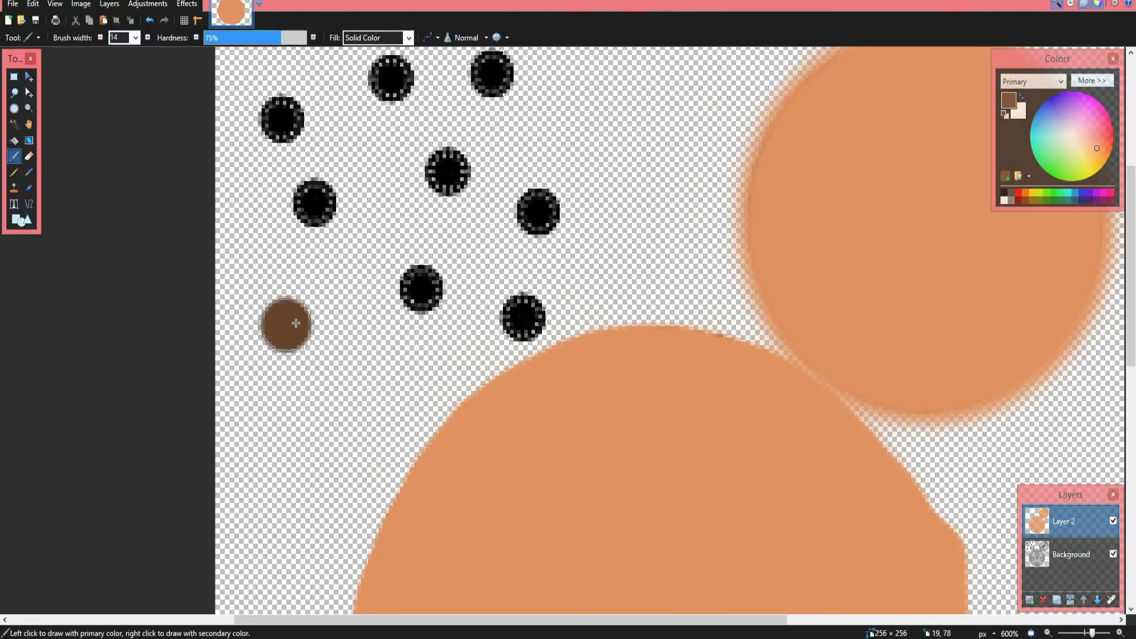
left_click(447, 173)
left_click(314, 203)
left_click(283, 119)
left_click(391, 78)
left_click(492, 75)
- Add a new layer, paint darker brown shading around the rims of both cookie islands, and blur it
scroll(303, 73, "down", 3, "ctrl")
left_click(1030, 600)
mouse_move(476, 219)
left_mouse_down()
mouse_move(341, 321)
mouse_move(491, 219)
left_mouse_up()
left_click_drag(609, 67, 622, 66)
left_click(187, 4)
left_click(355, 101)
- Select the empty area around the islands with the Magic Wand and delete the shading that spills over it
left_click(14, 125)
left_click(1064, 554)
key("Delete")
- Add another layer, paint thin darker streaks across the cookie surfaces, and soften them with a Gaussian Blur of radius 13
left_click(1029, 600)
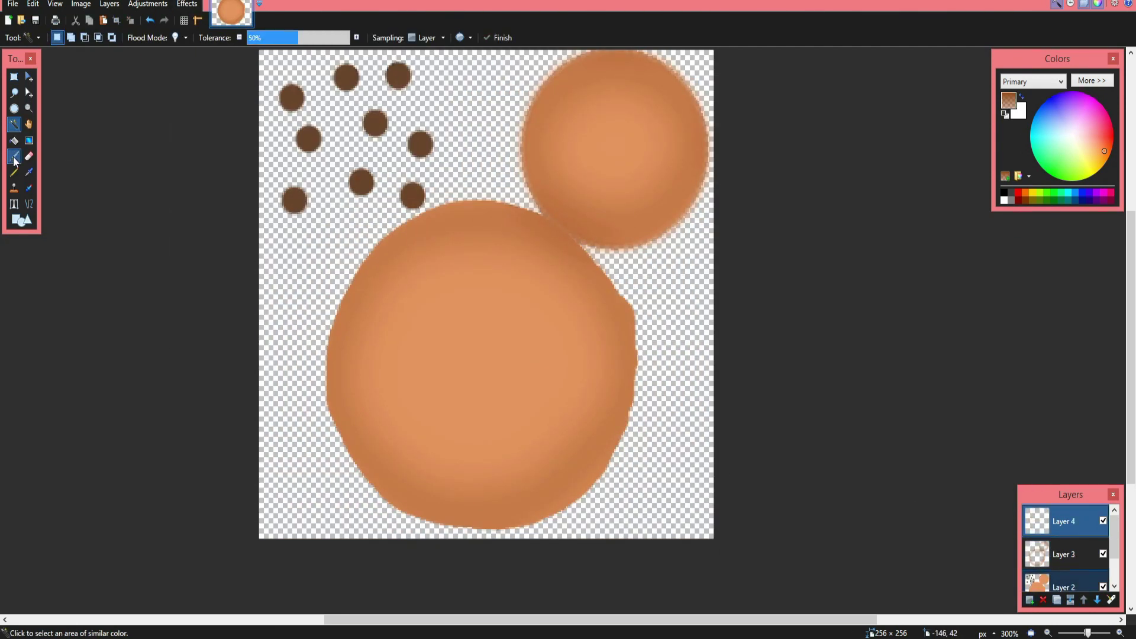
left_click(15, 158)
left_click_drag(461, 233, 431, 266)
left_click(187, 4)
left_click(355, 80)
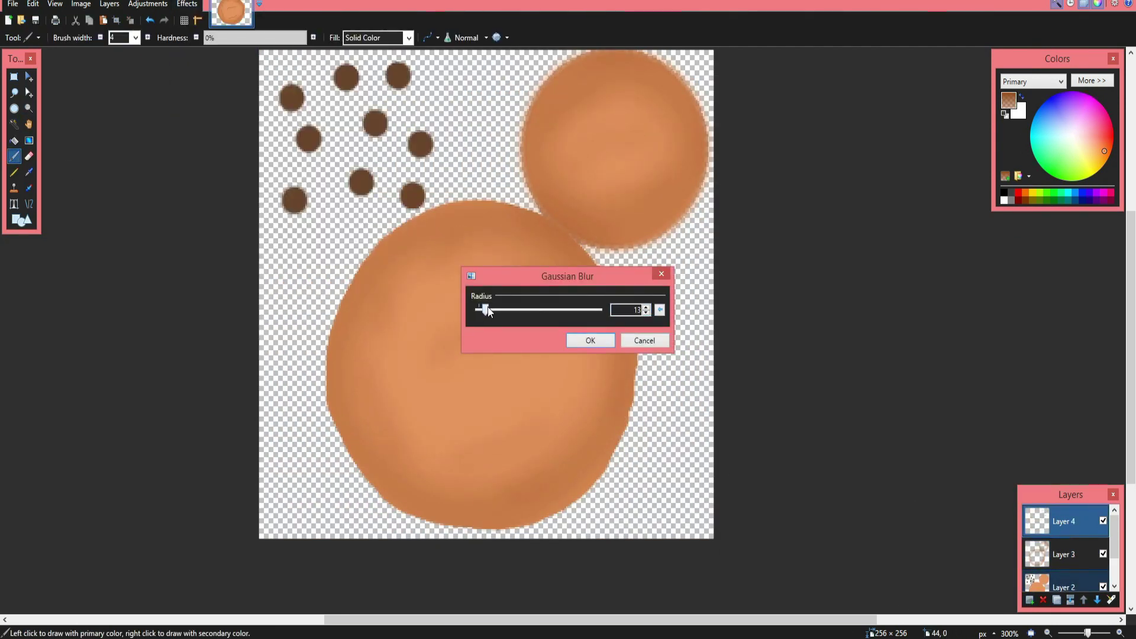
left_click(591, 339)
- Duplicate the blurred streak layer and adjust the layer properties
left_click(1057, 600)
left_click(1063, 555)
left_click(29, 77)
left_click(1111, 600)
left_click(550, 323)
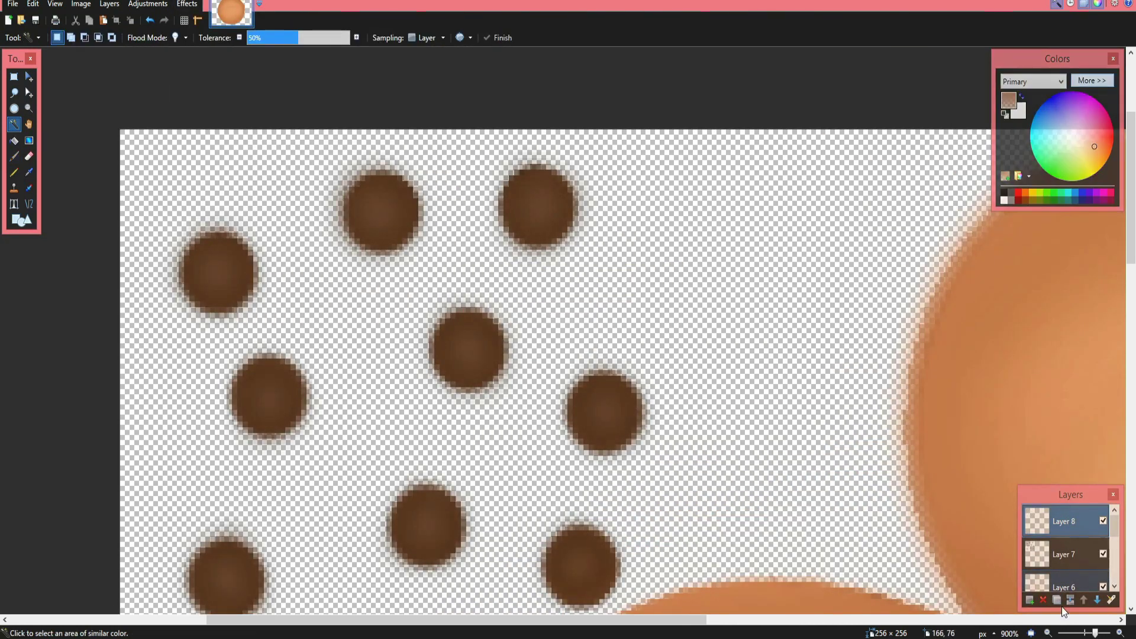
- Dab lighter brown highlights onto the centers of the chocolate chips with the Paintbrush
left_click(15, 156)
left_click(541, 207)
left_click(383, 212)
left_click(219, 272)
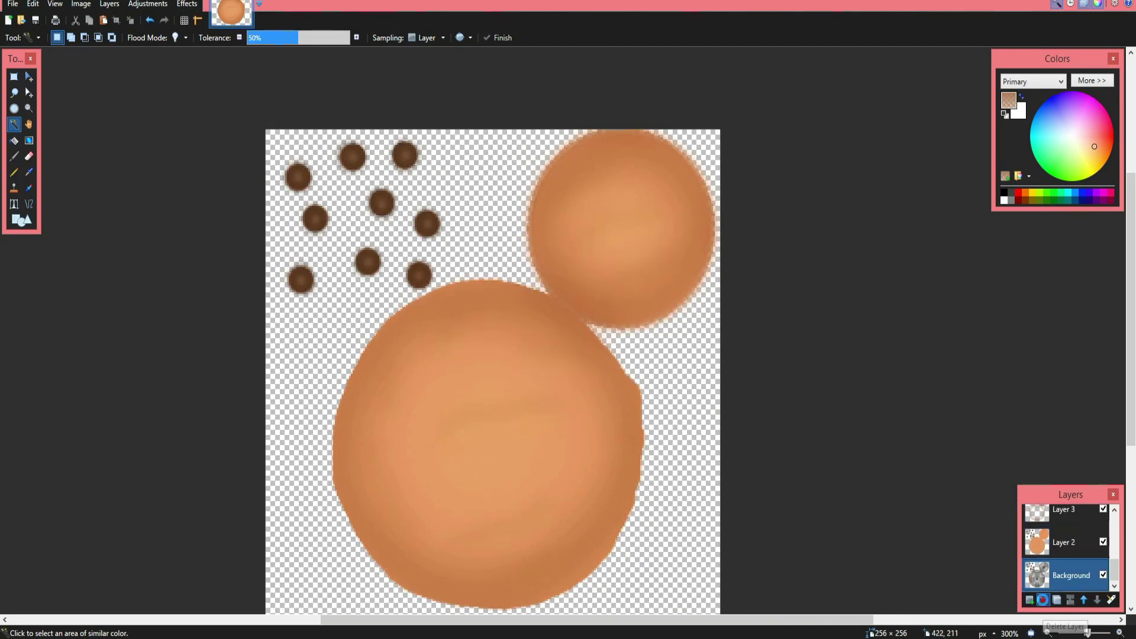
- Delete the UV layout background layer, merge the painted layers down, and save the image as Cookie Texture.png
left_click(1044, 600)
left_click(1064, 542)
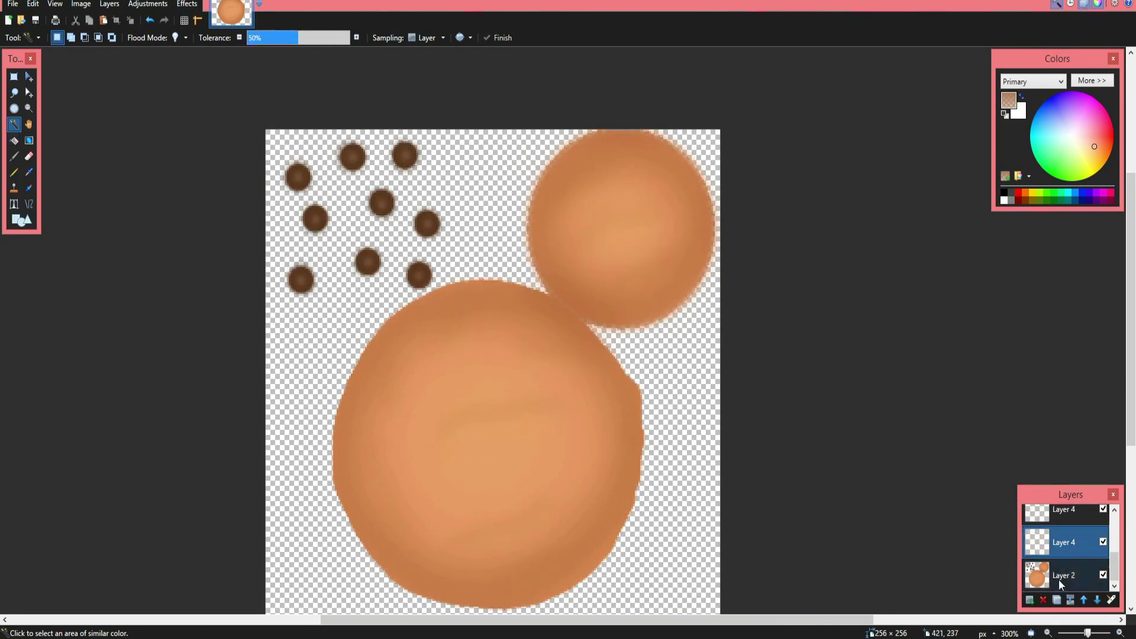
left_click(1071, 600)
left_click(682, 474)
key("ctrl+d")
left_click(1070, 600)
left_click(36, 20)
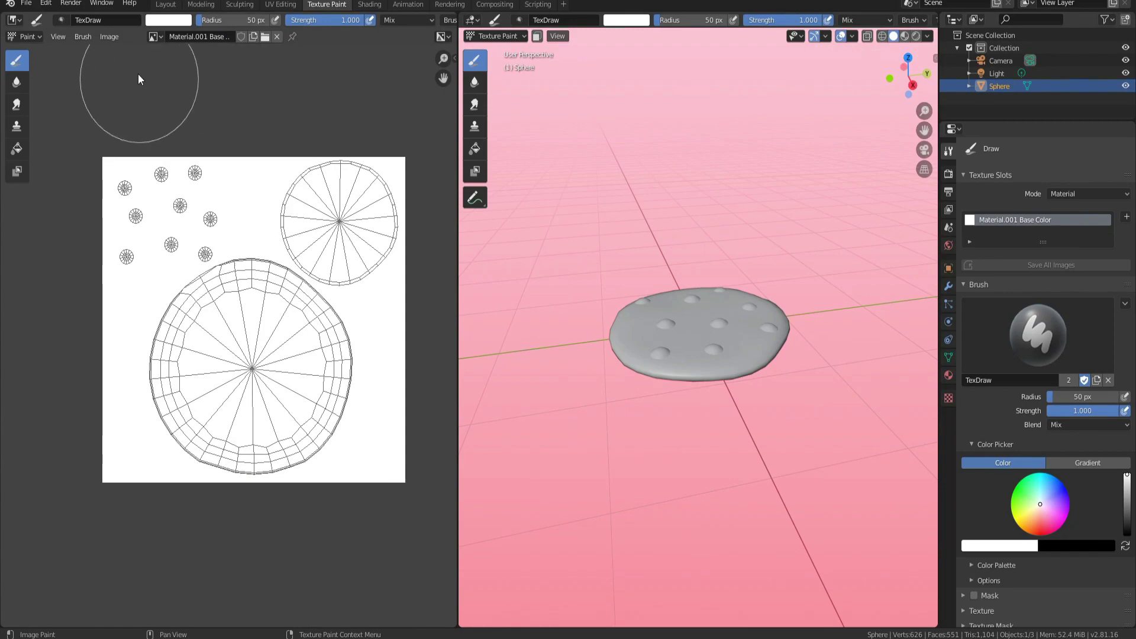
- Switch to Blender and replace the cookie's Base Color image with Cookie Texture.png from the Textures folder
left_click(113, 38)
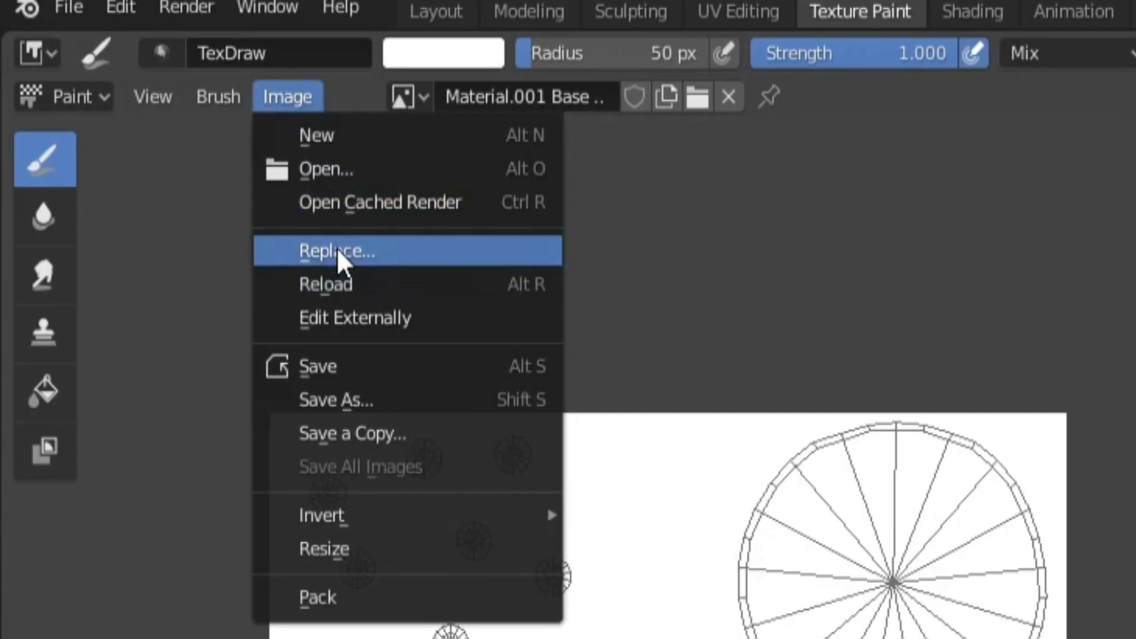
left_click(129, 96)
double_click(454, 194)
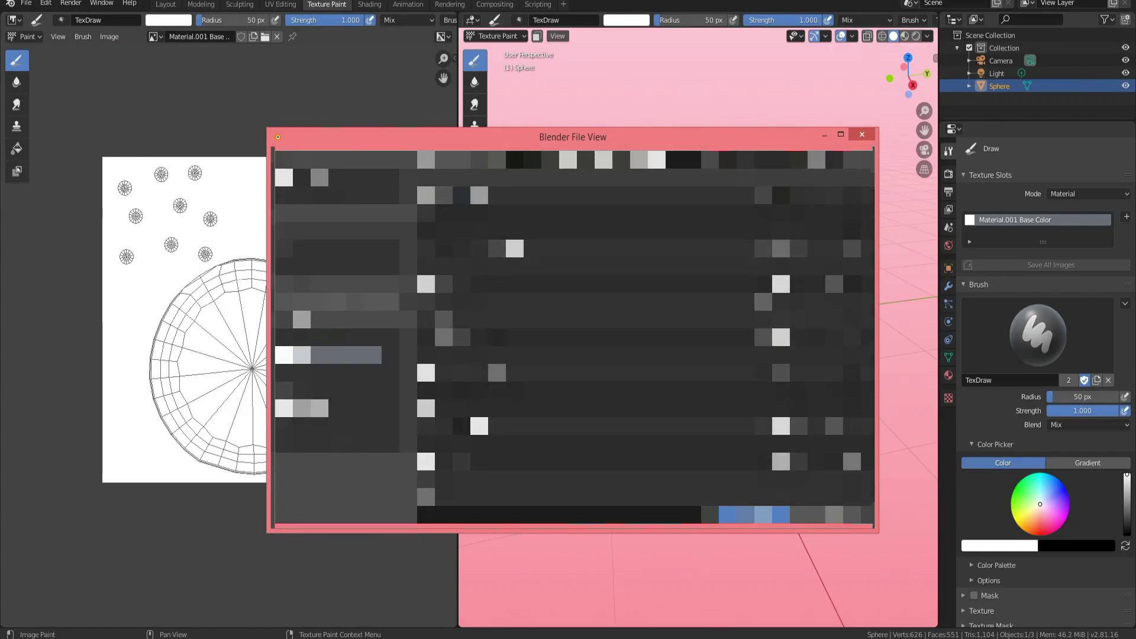
double_click(455, 194)
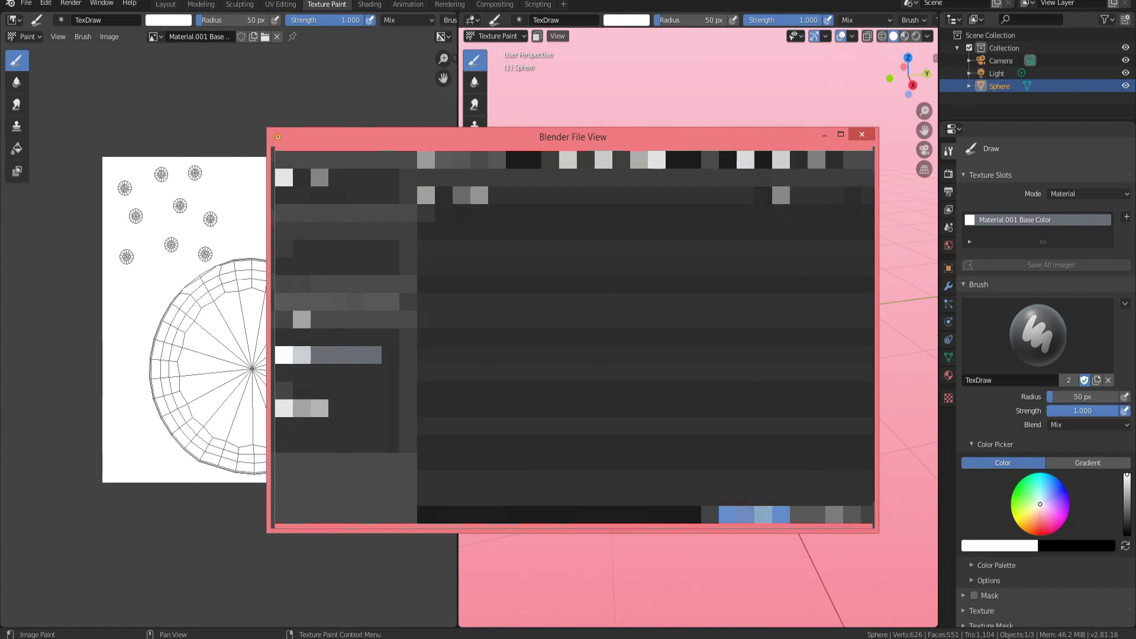
left_click(506, 207)
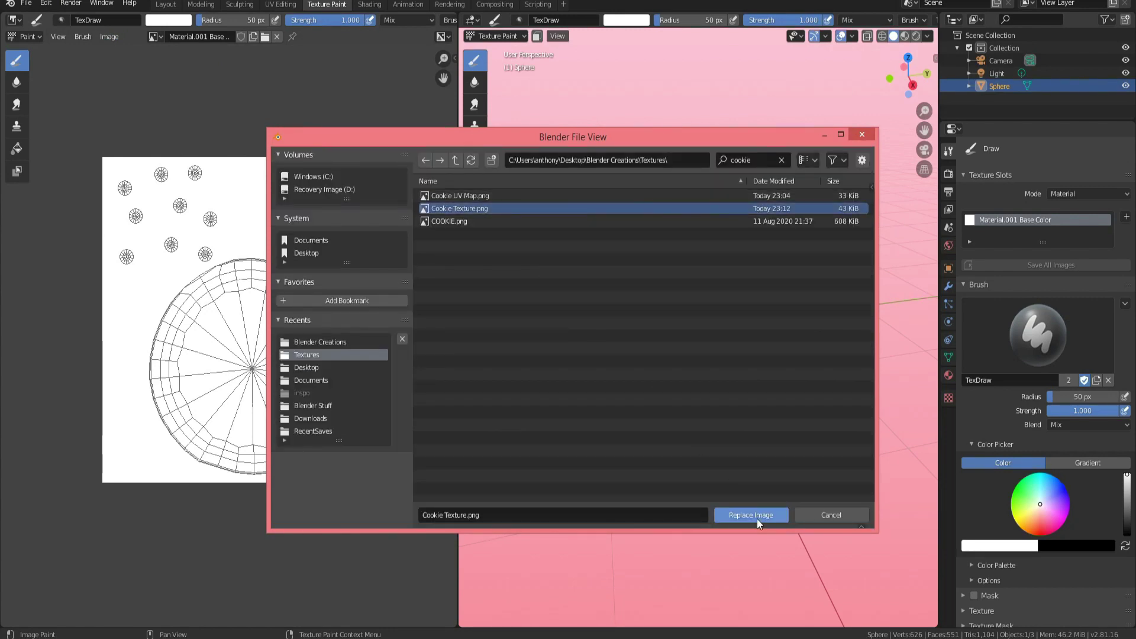
left_click(758, 515)
middle_click_drag(807, 386, 750, 434)
scroll(747, 439, "up", 1)
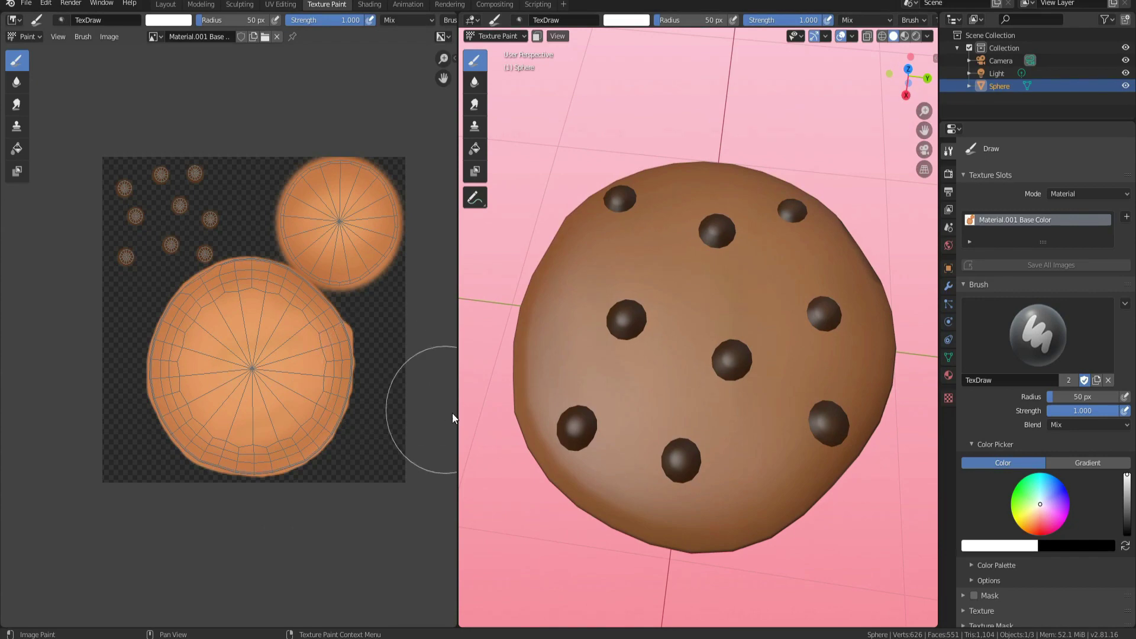
- Sample the cookie's orange as the brush color and lighten it to hue 0.070, saturation 0.280 and value 0.993
left_click(168, 21)
left_click(246, 158)
left_click(248, 391)
scroll(252, 481, "up", 2)
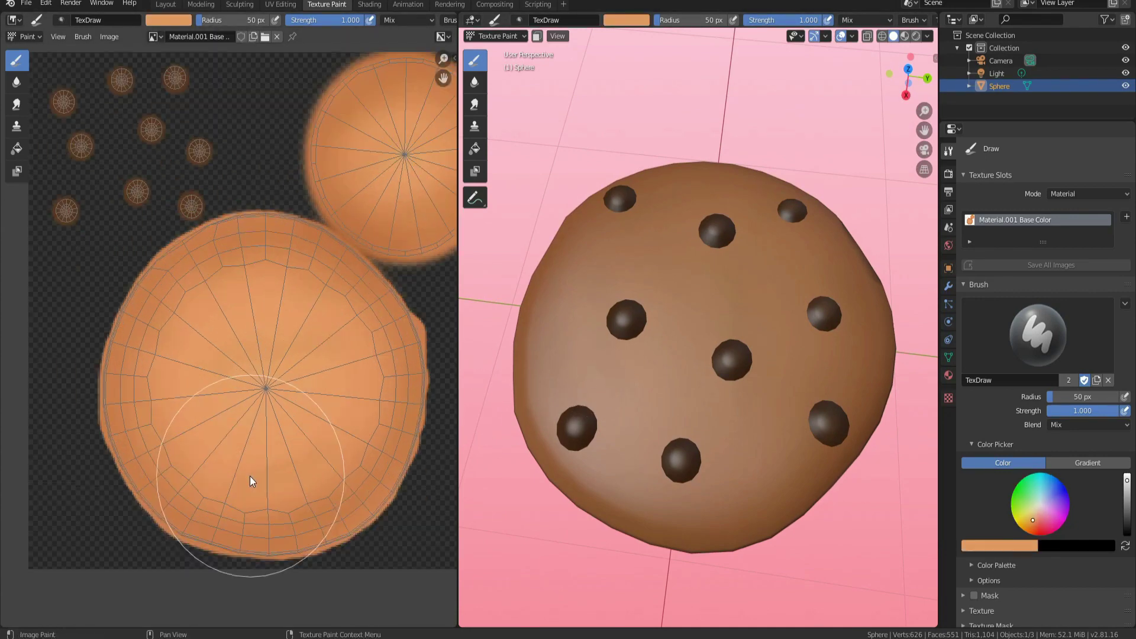
left_click(161, 21)
left_click_drag(247, 44, 249, 38)
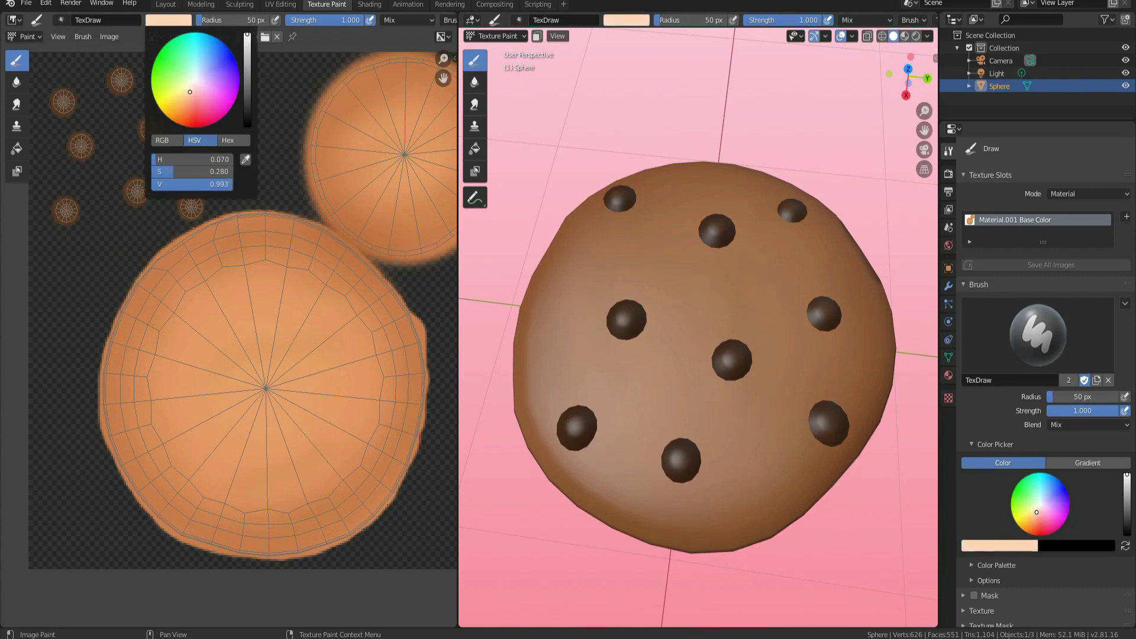
- Try a pale highlight dab at the center of the large cookie island, and undo it
left_click_drag(266, 391, 266, 383)
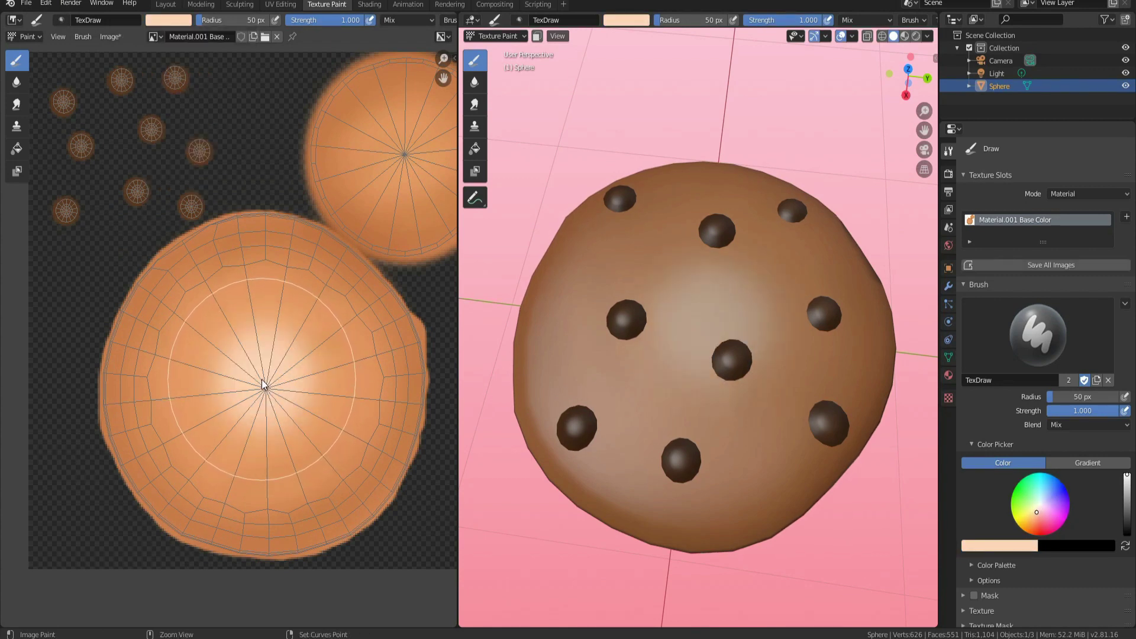
key("ctrl+z")
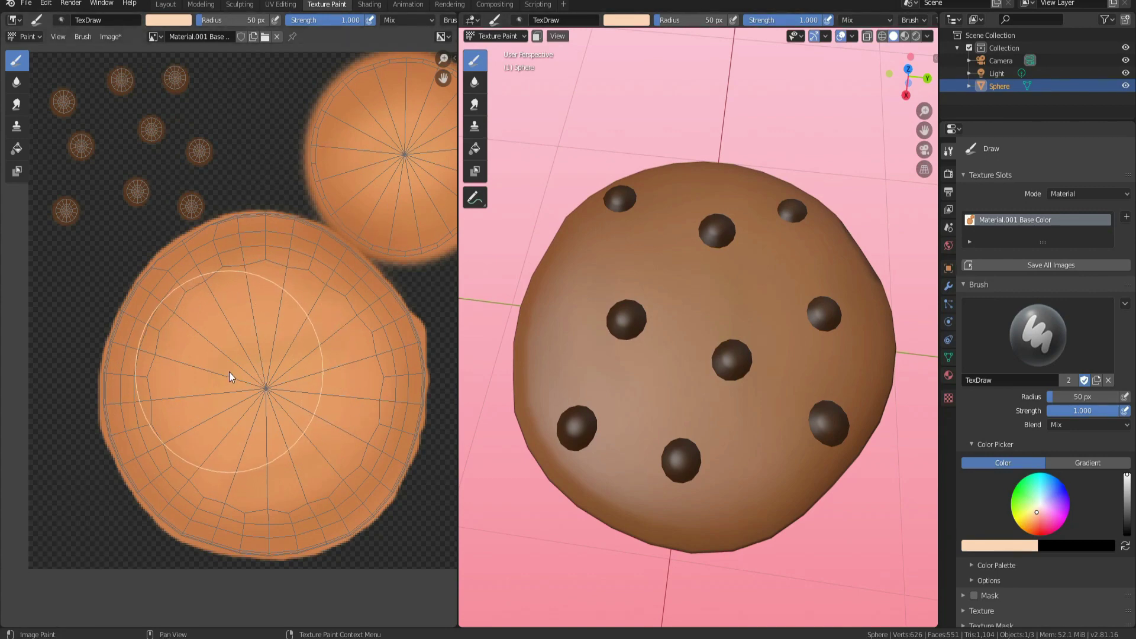
- Inspect the textured cookie from a lower angle and switch to the Layout workspace
scroll(228, 376, "down", 1)
mouse_move(698, 424)
middle_mouse_down()
mouse_move(670, 422)
mouse_move(695, 302)
mouse_move(780, 353)
mouse_move(771, 395)
mouse_move(703, 399)
mouse_move(689, 389)
mouse_move(706, 385)
middle_mouse_up()
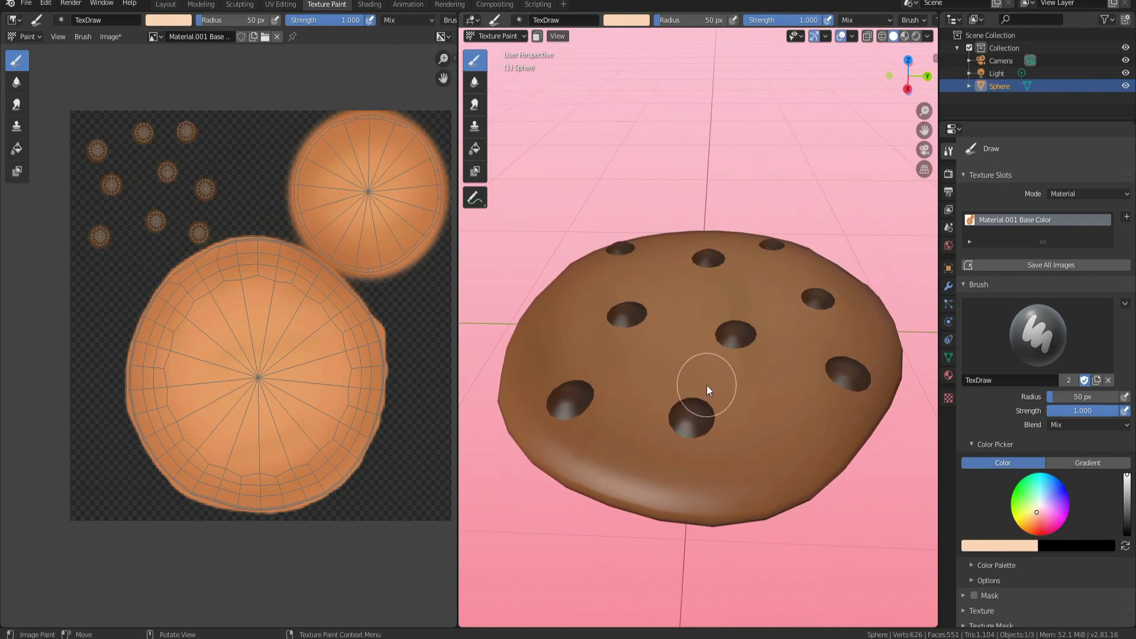
left_click(167, 8)
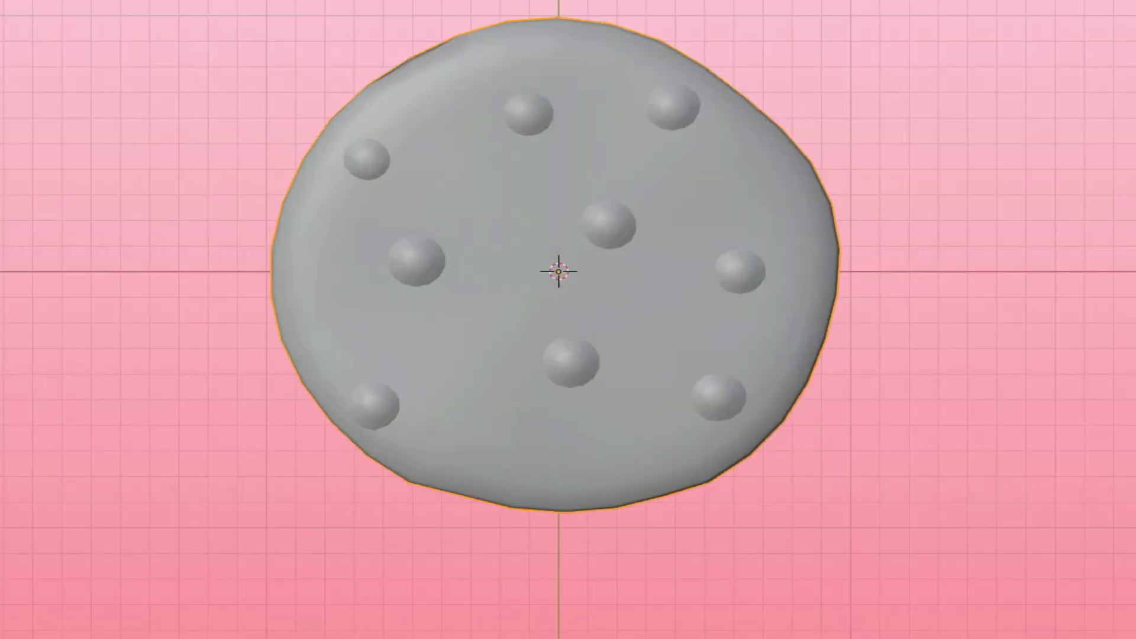